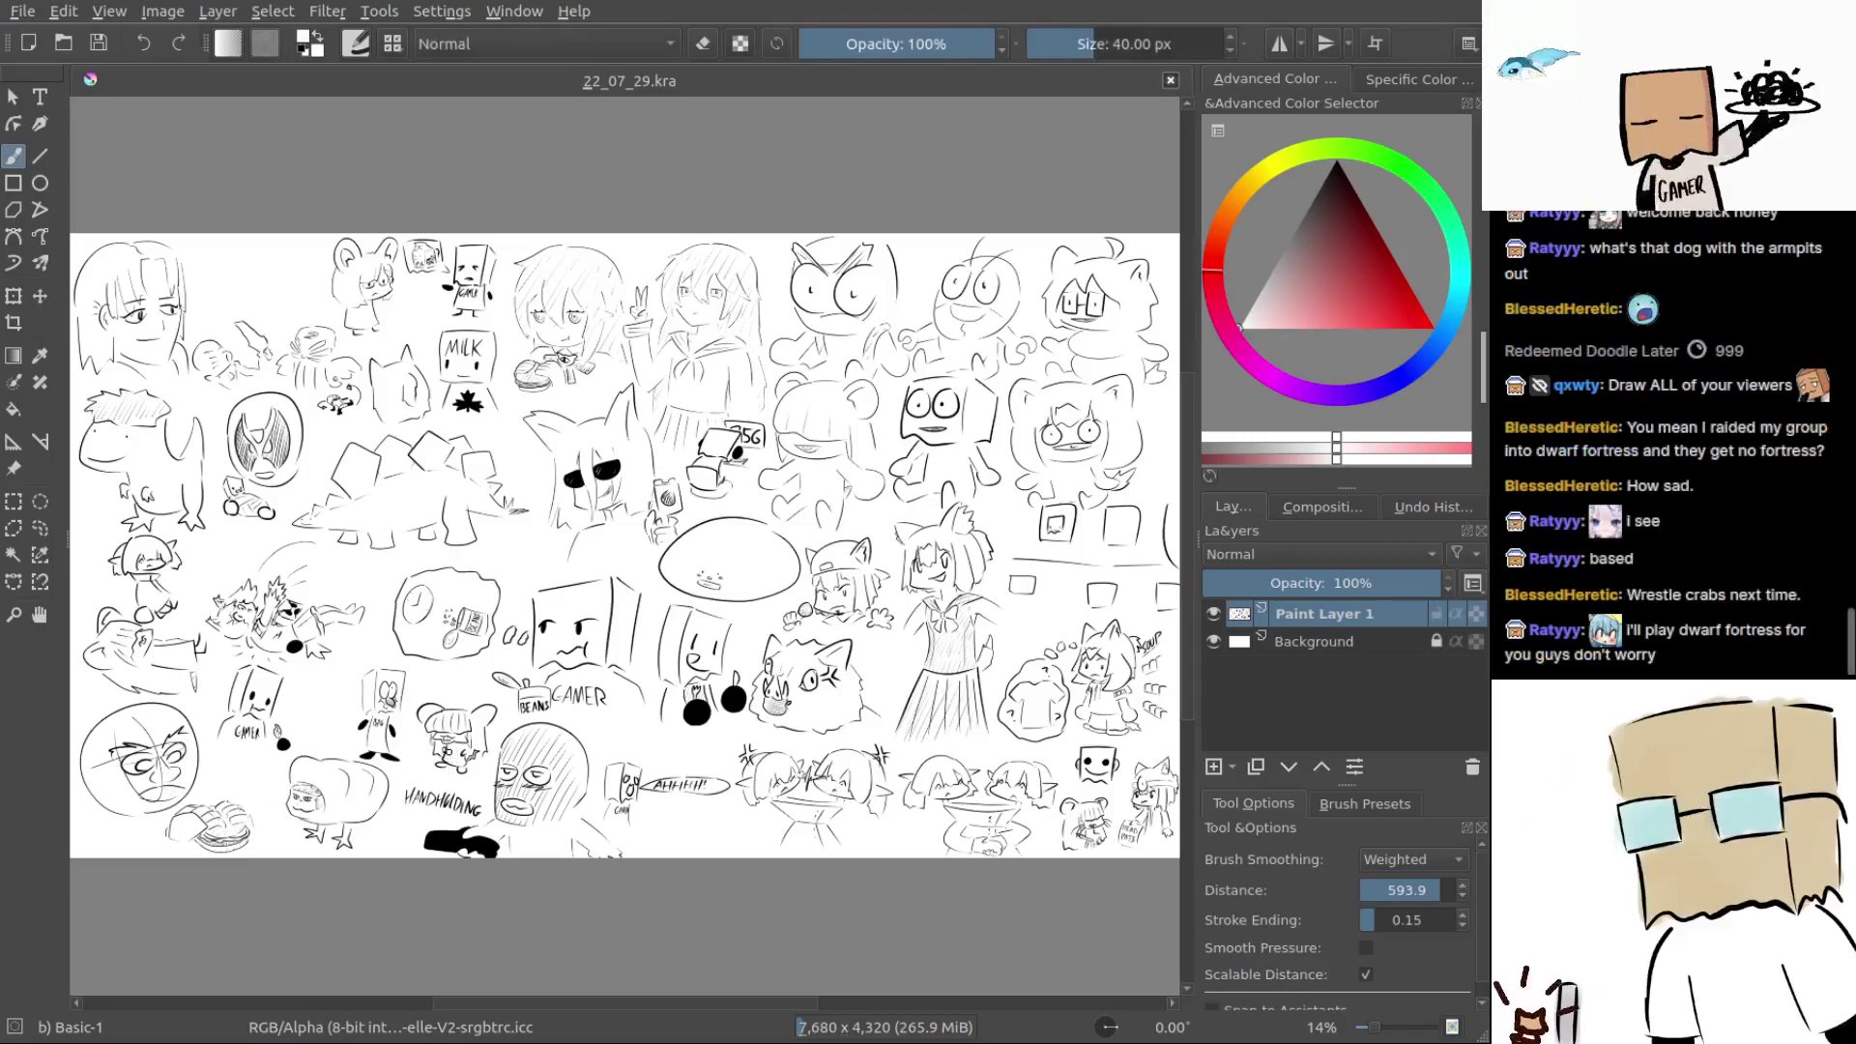
Show only the canvas without the surrounding panels and look over the left half of the doodle page
key(Tab)
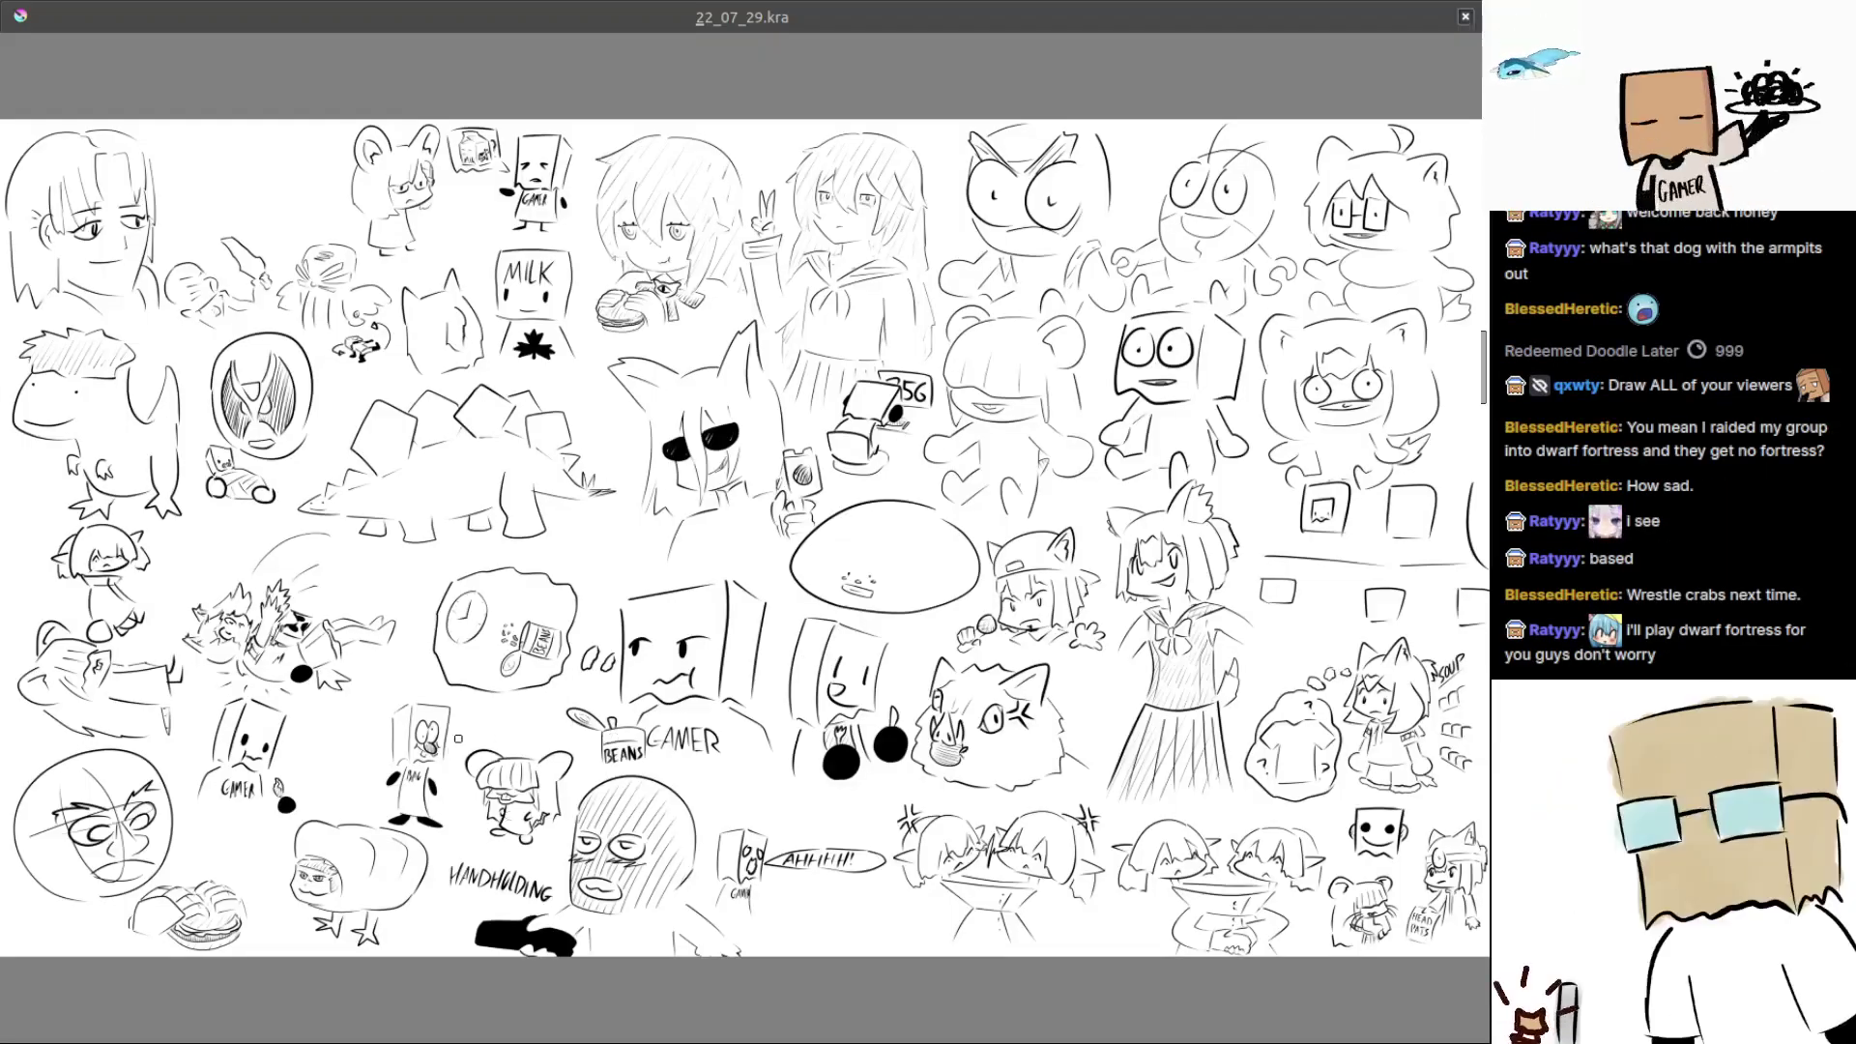
scroll(458, 739, up, 3)
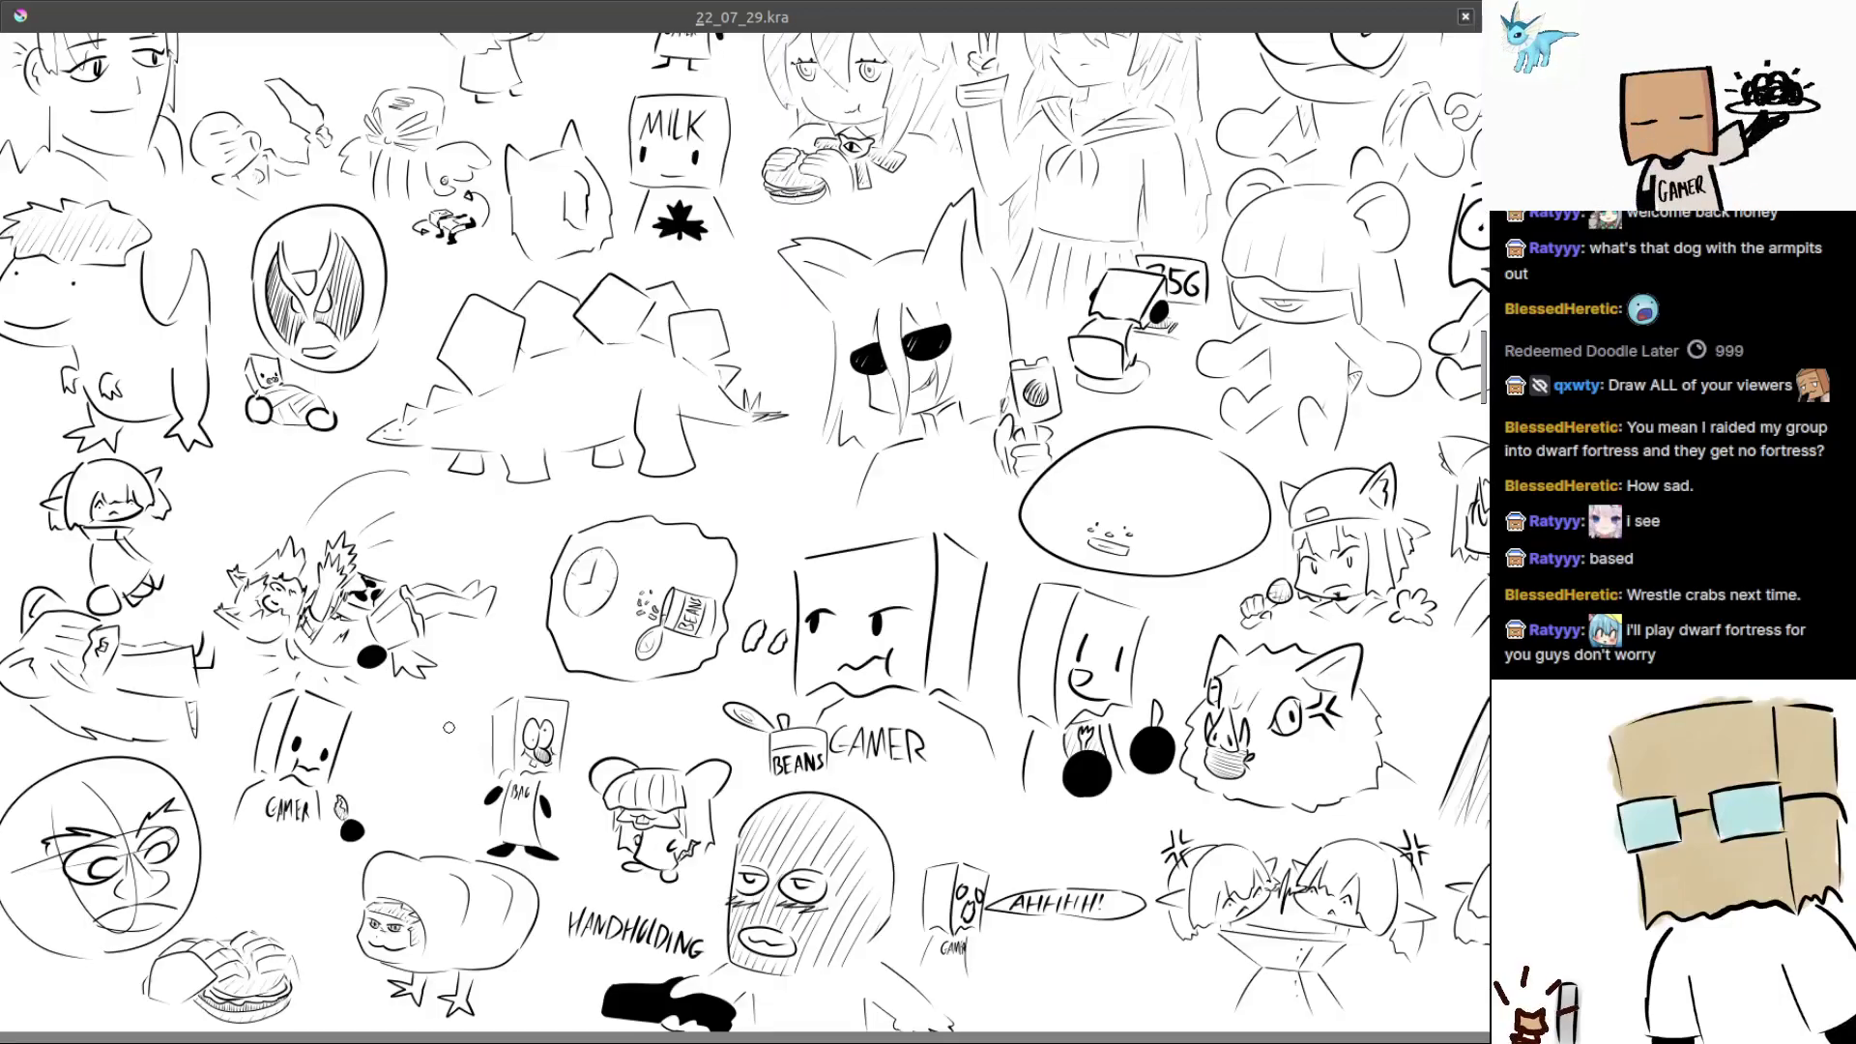
drag(448, 727, 607, 752)
scroll(578, 740, down, 3)
scroll(575, 726, up, 3)
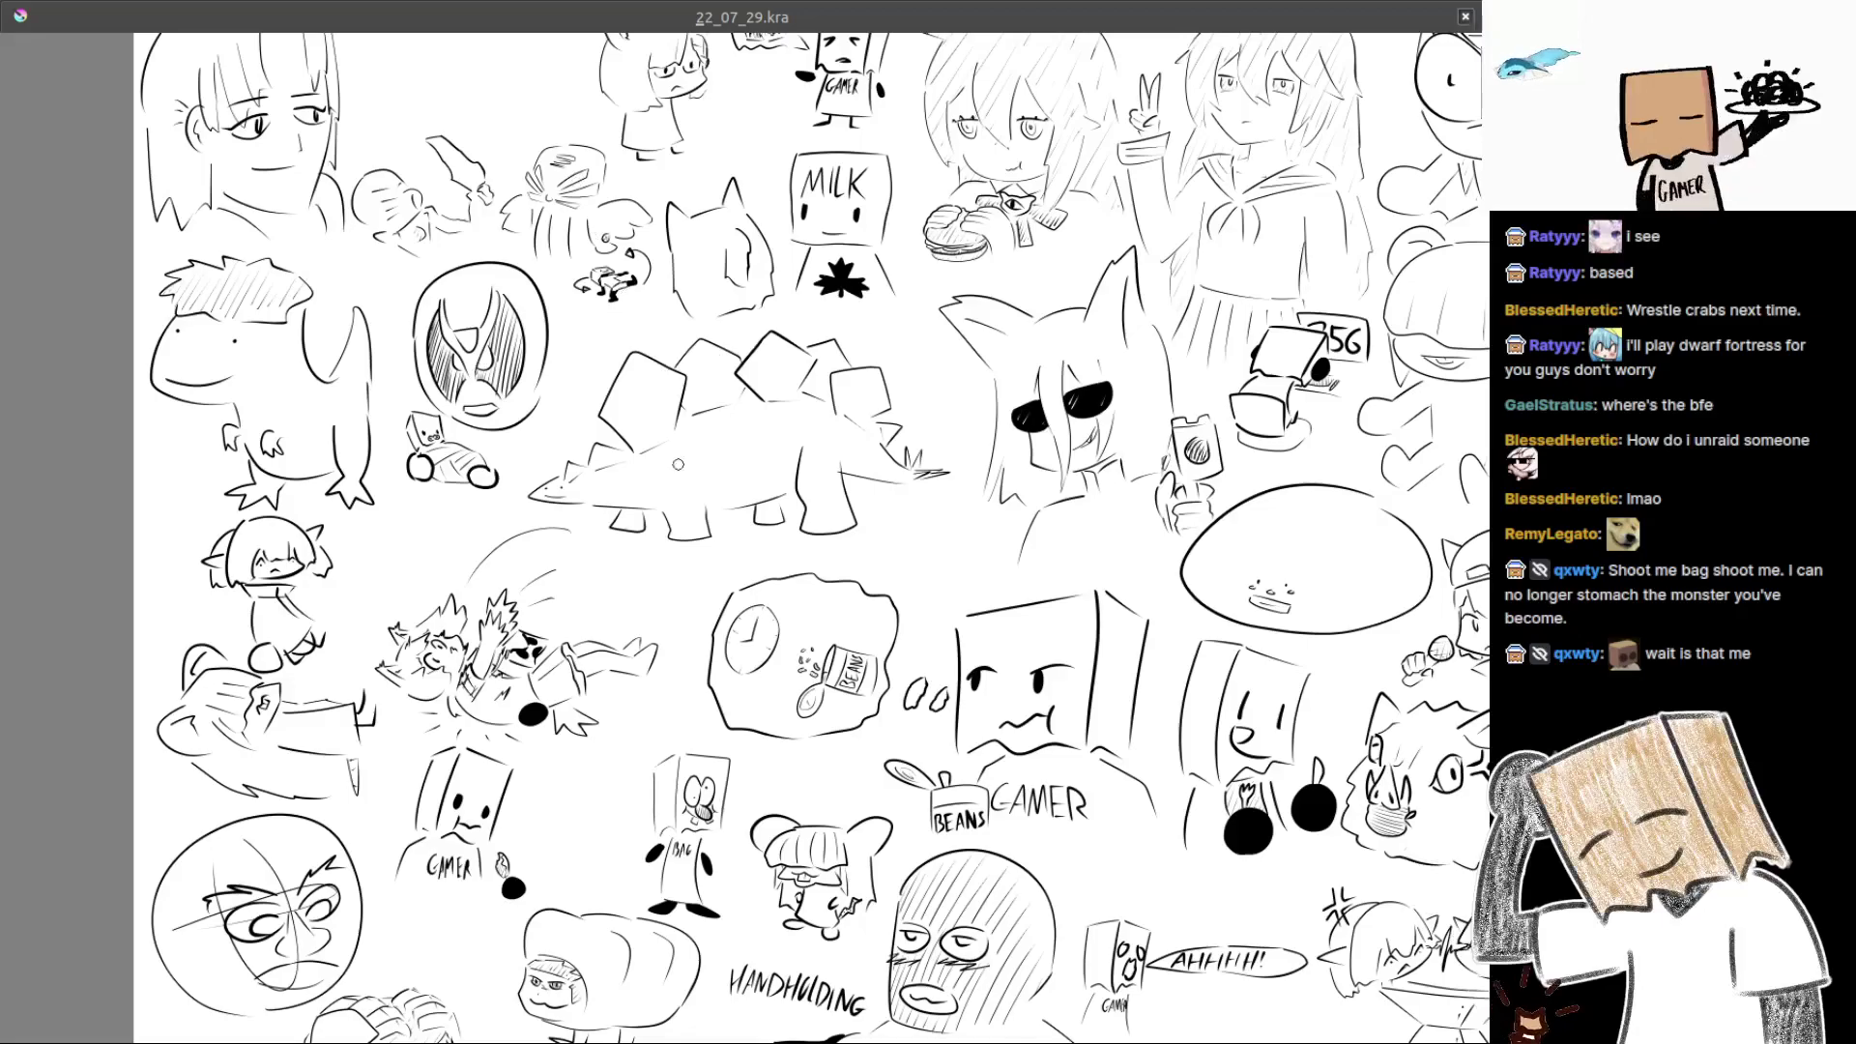
drag(912, 978, 844, 698)
scroll(844, 698, up, 1)
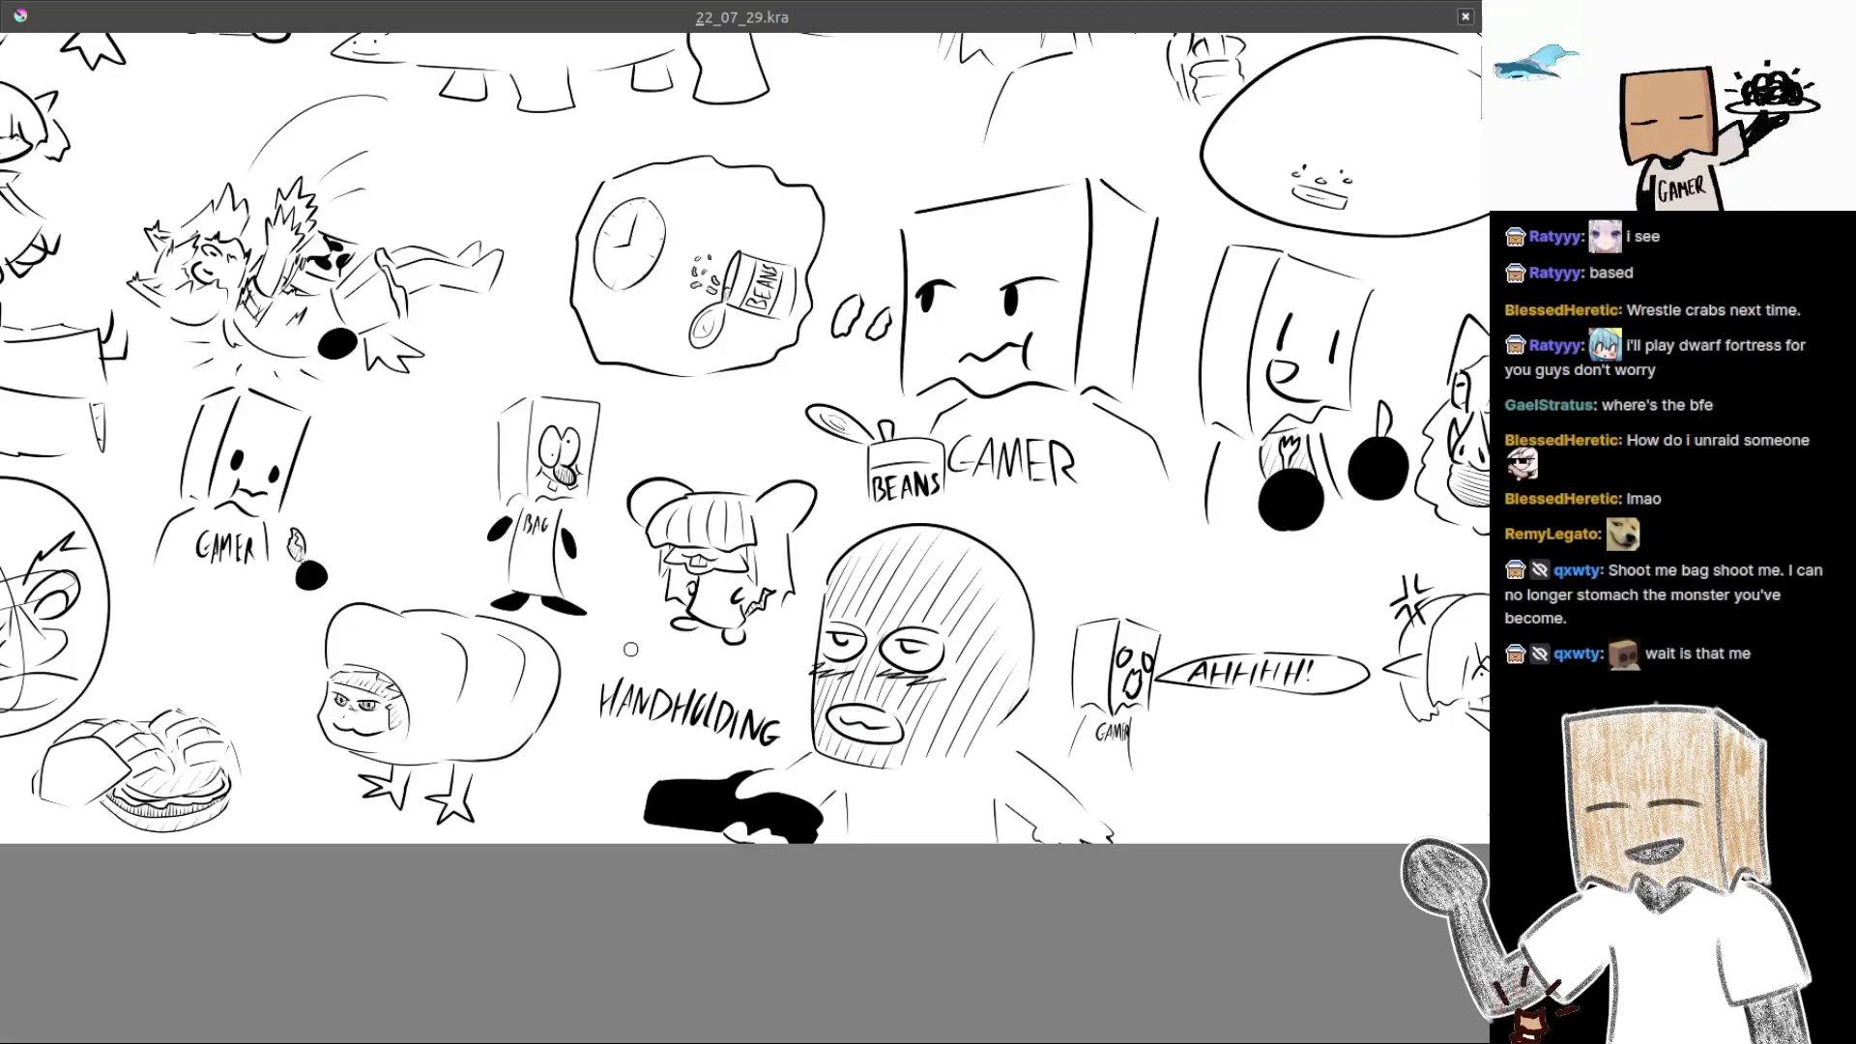
Examine the bottom row of doodles from the burger and bread-bodied bird across to the head pats character in the lower right corner
drag(534, 699, 795, 710)
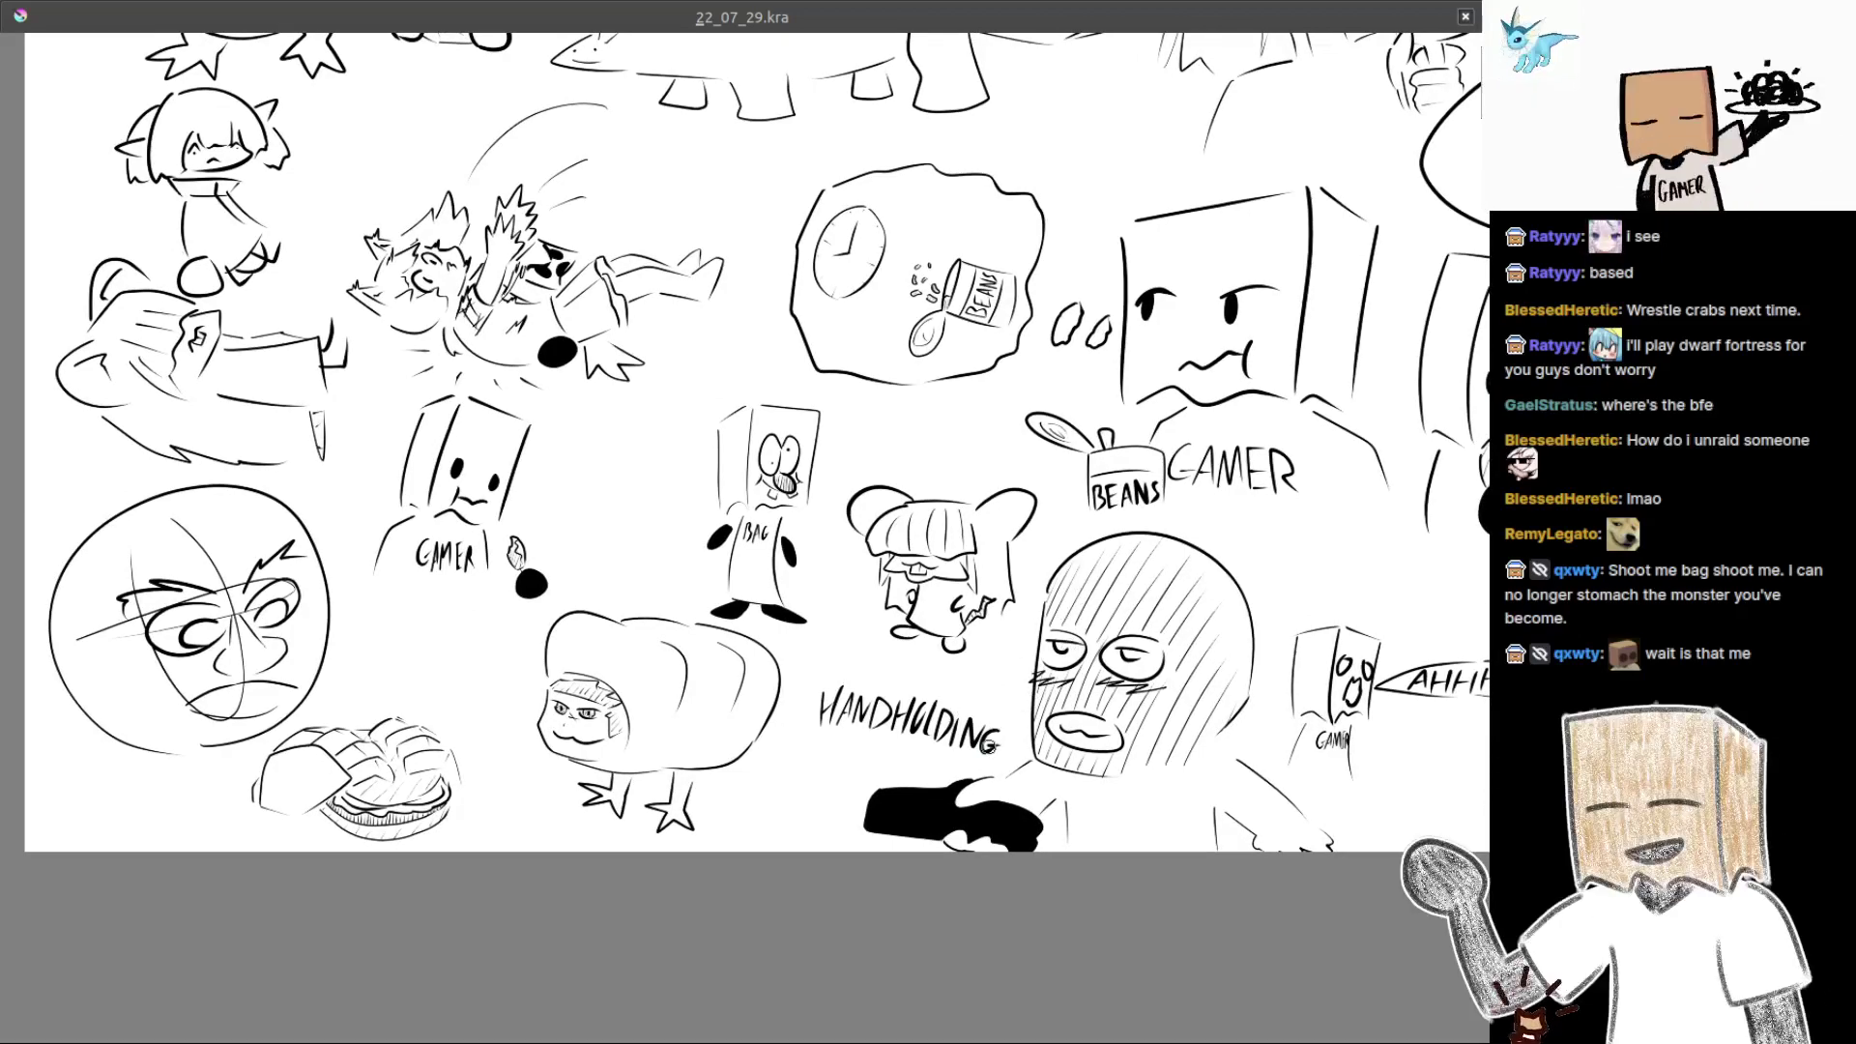
scroll(745, 715, up, 1)
drag(455, 725, 575, 687)
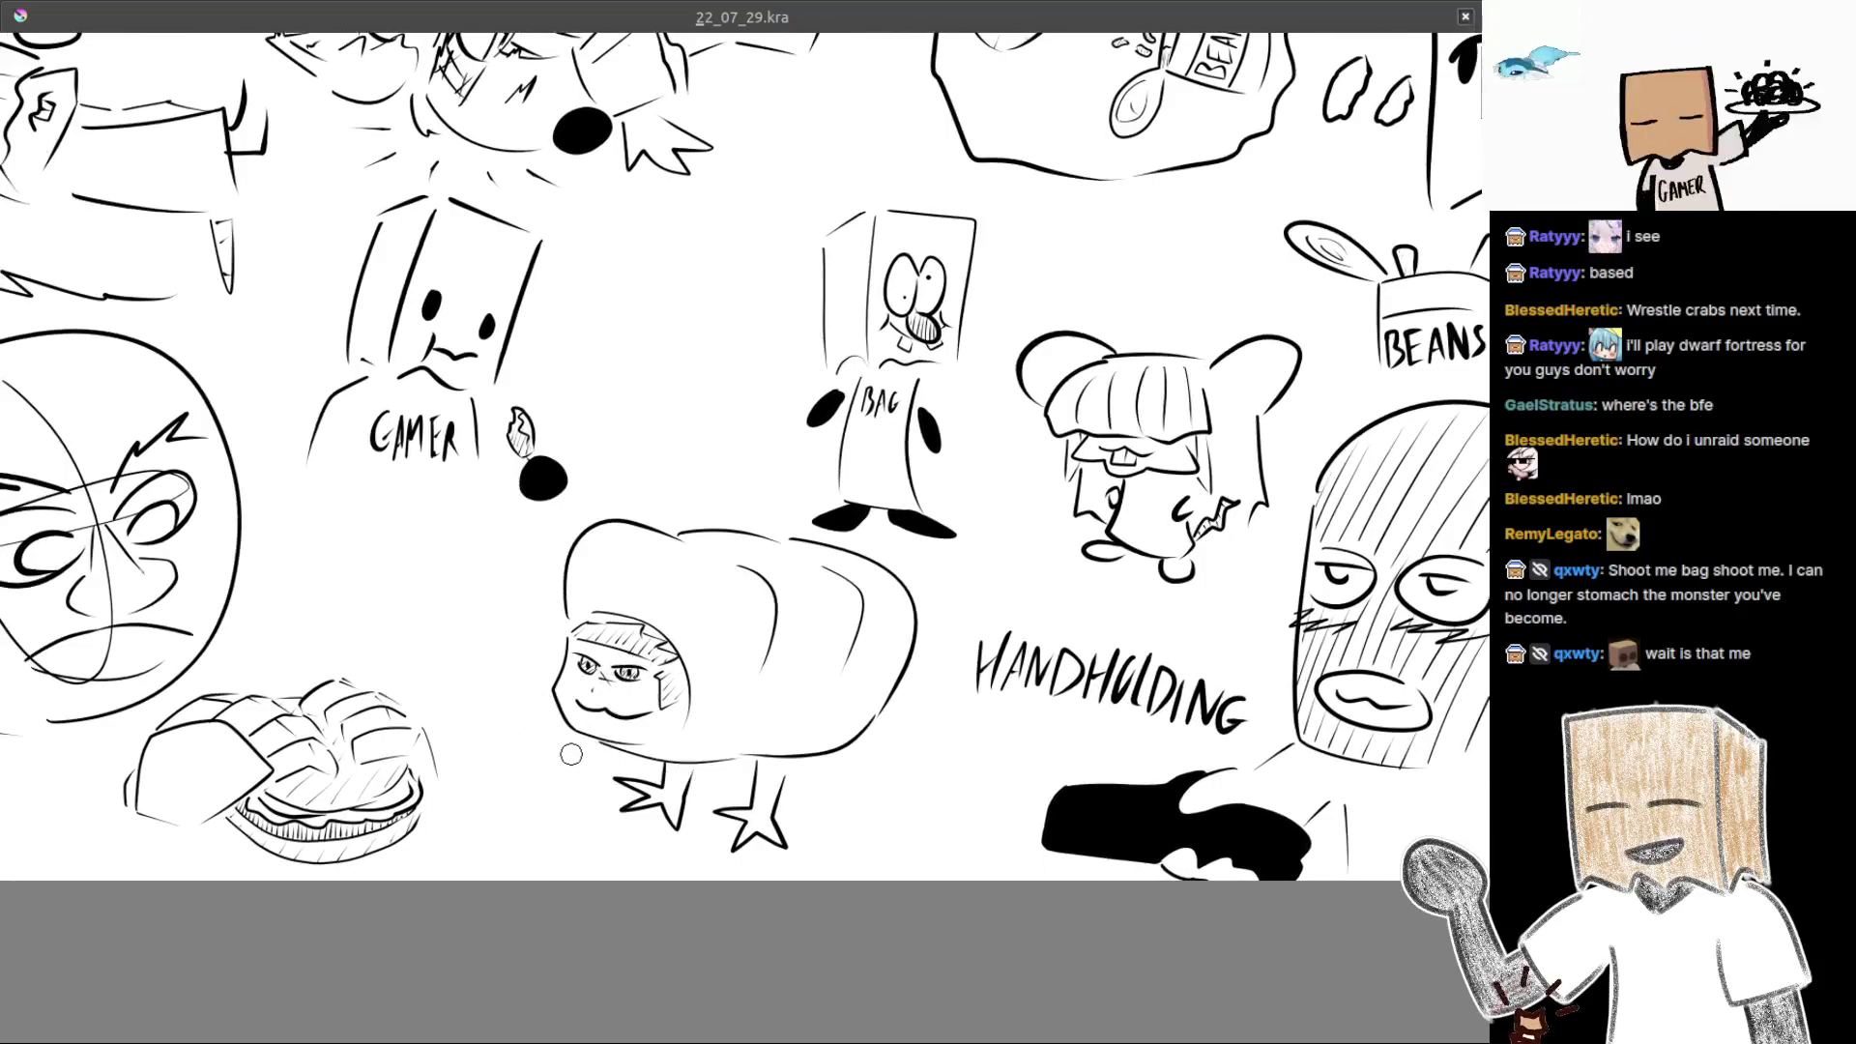
scroll(565, 665, down, 1)
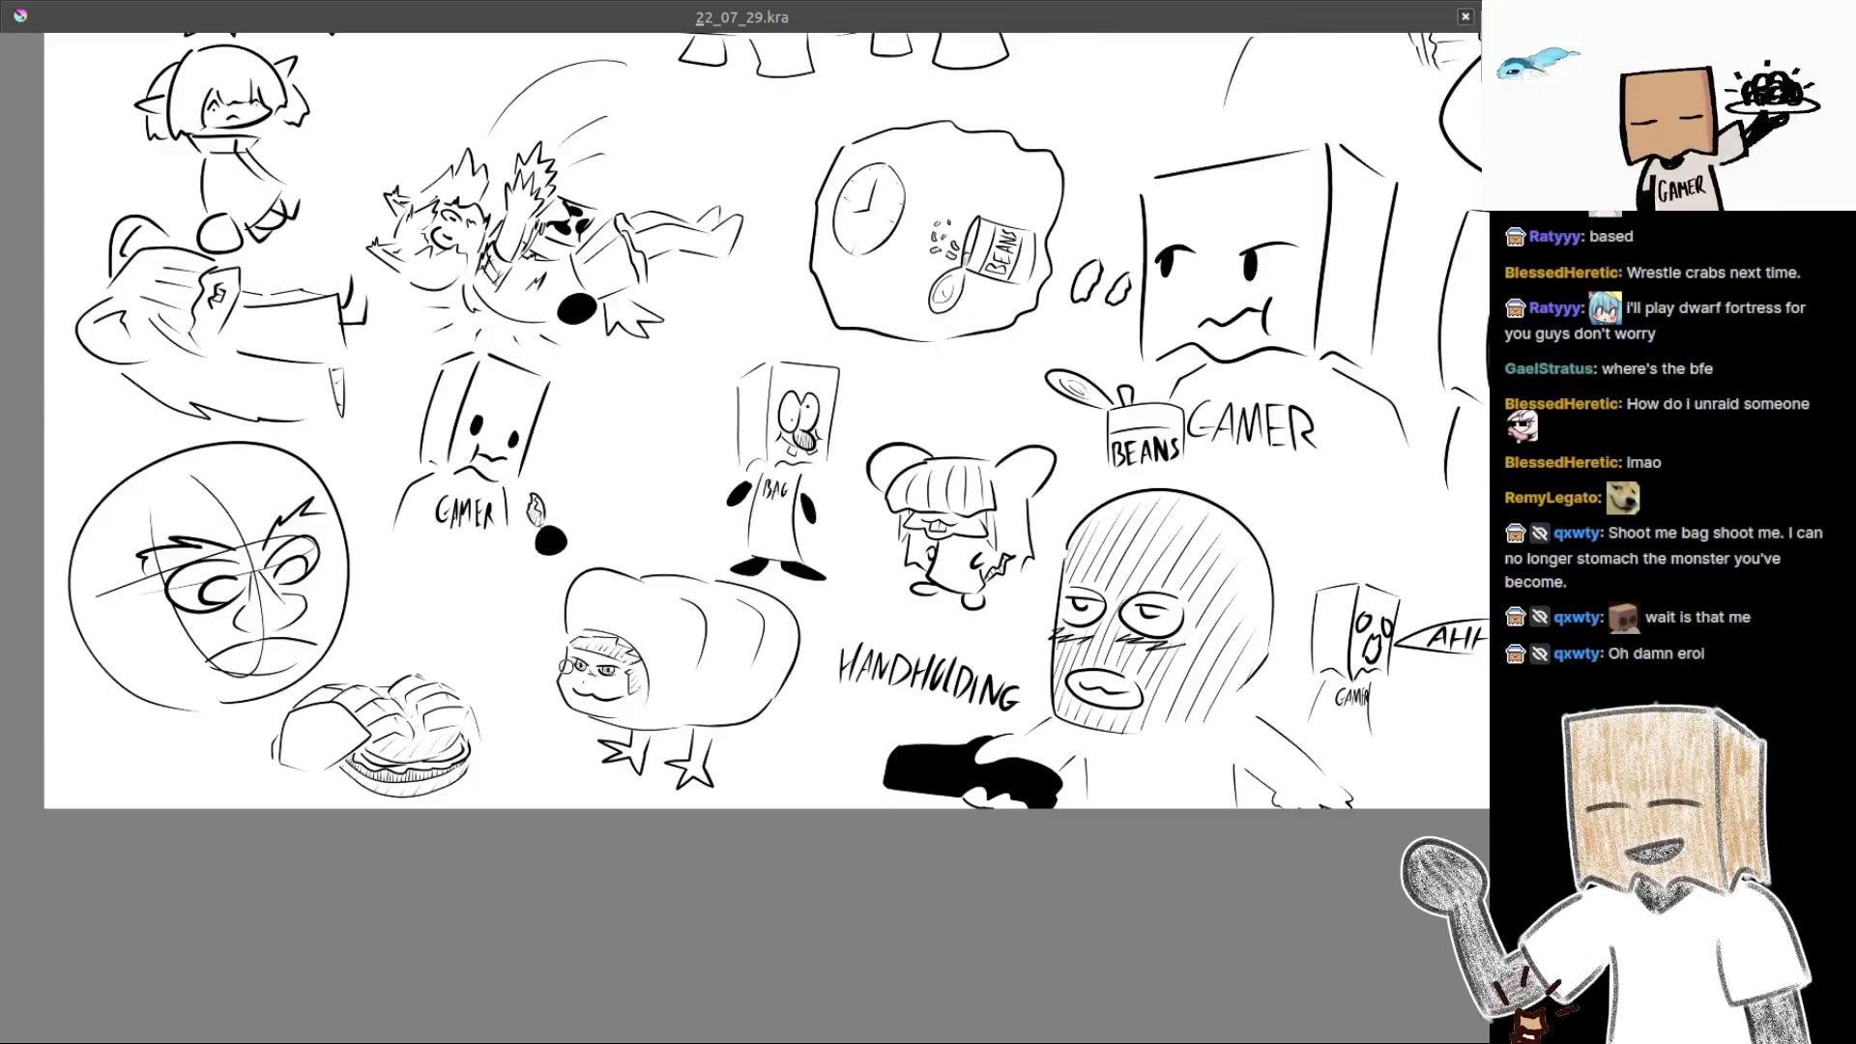
drag(585, 669, 527, 692)
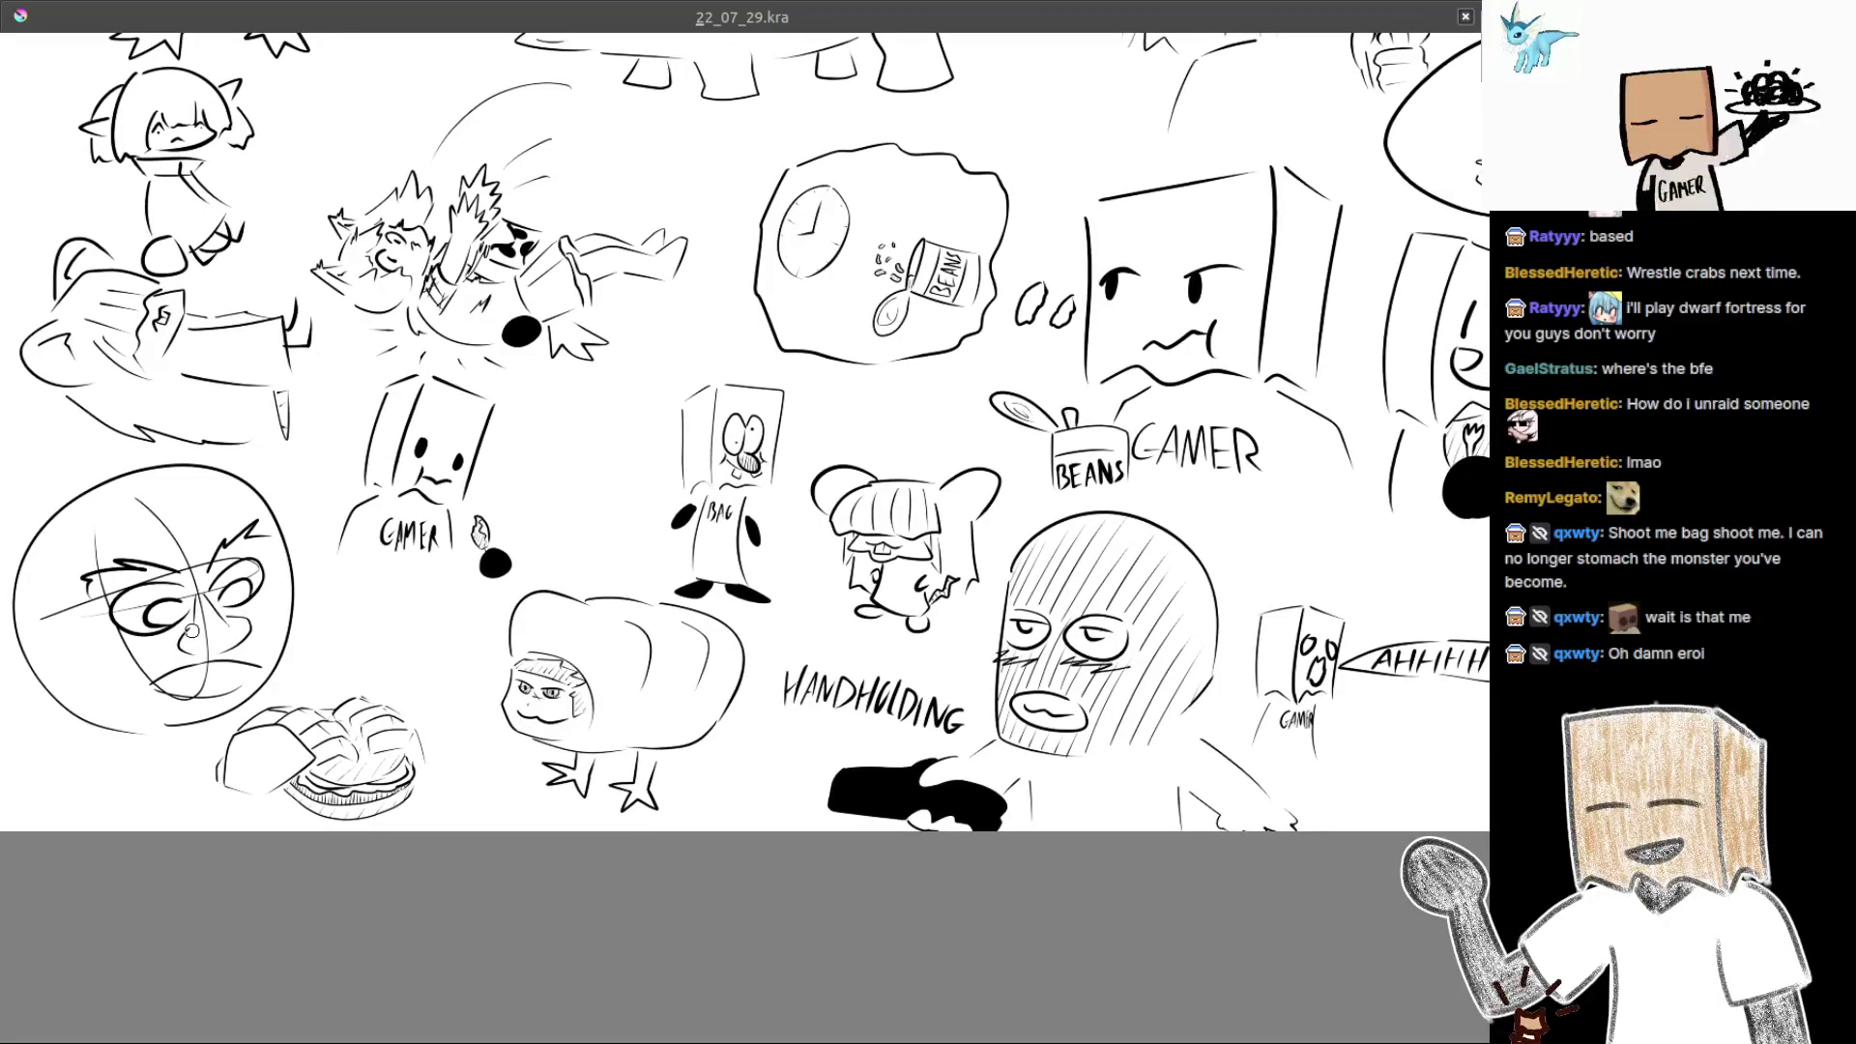
drag(511, 655, 398, 692)
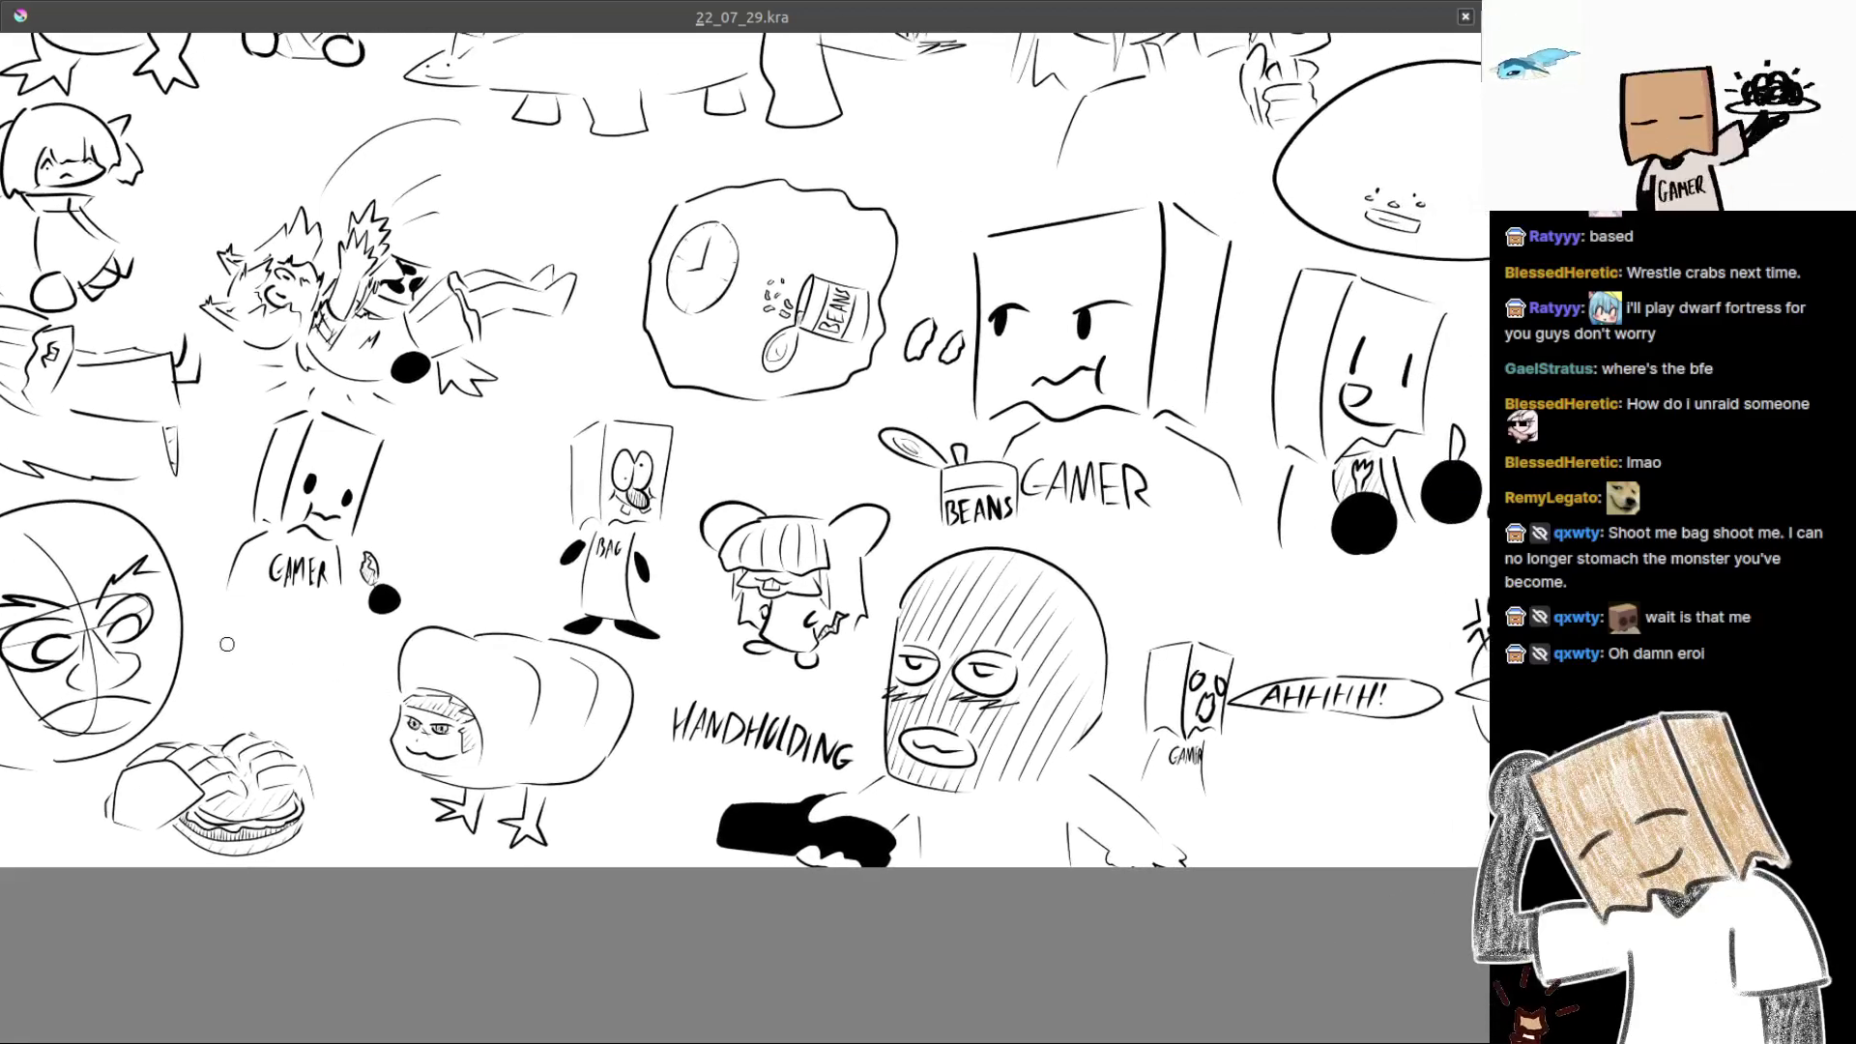
drag(226, 644, 403, 632)
drag(594, 700, 271, 774)
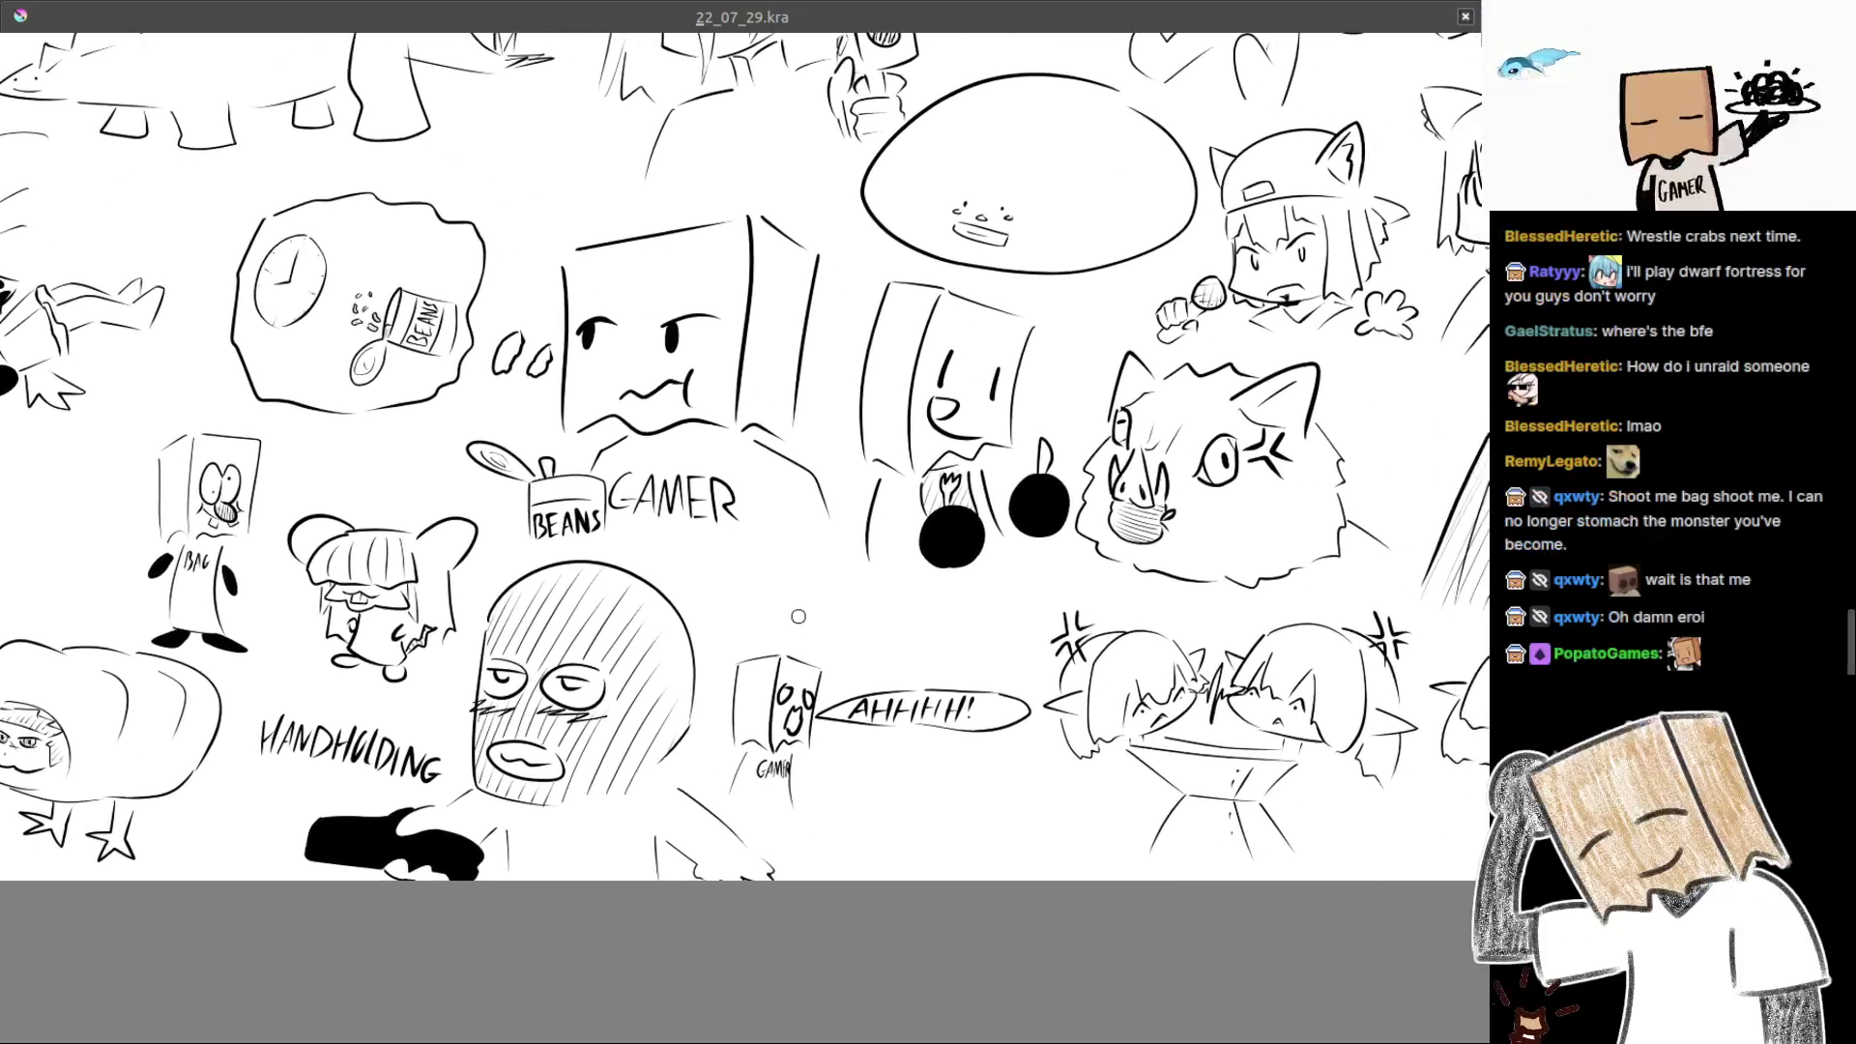
drag(978, 747, 804, 794)
drag(1065, 769, 709, 783)
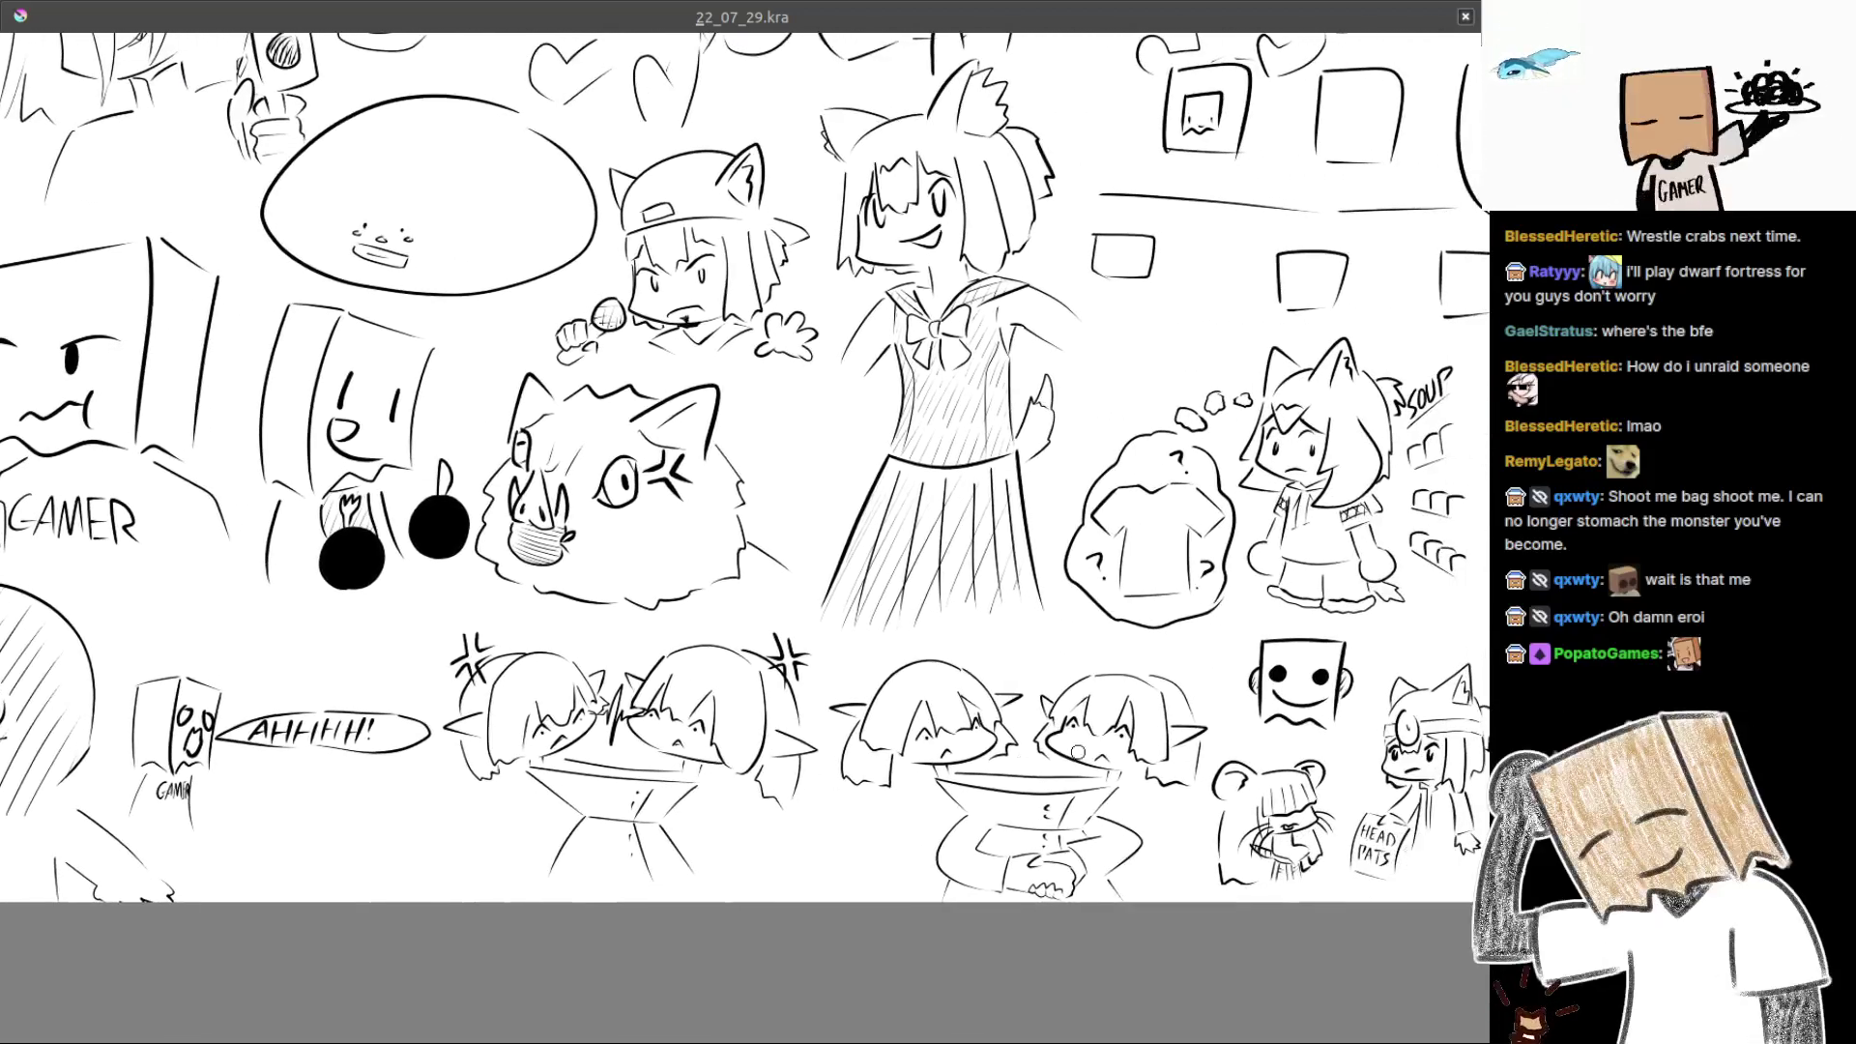
drag(1076, 754, 960, 716)
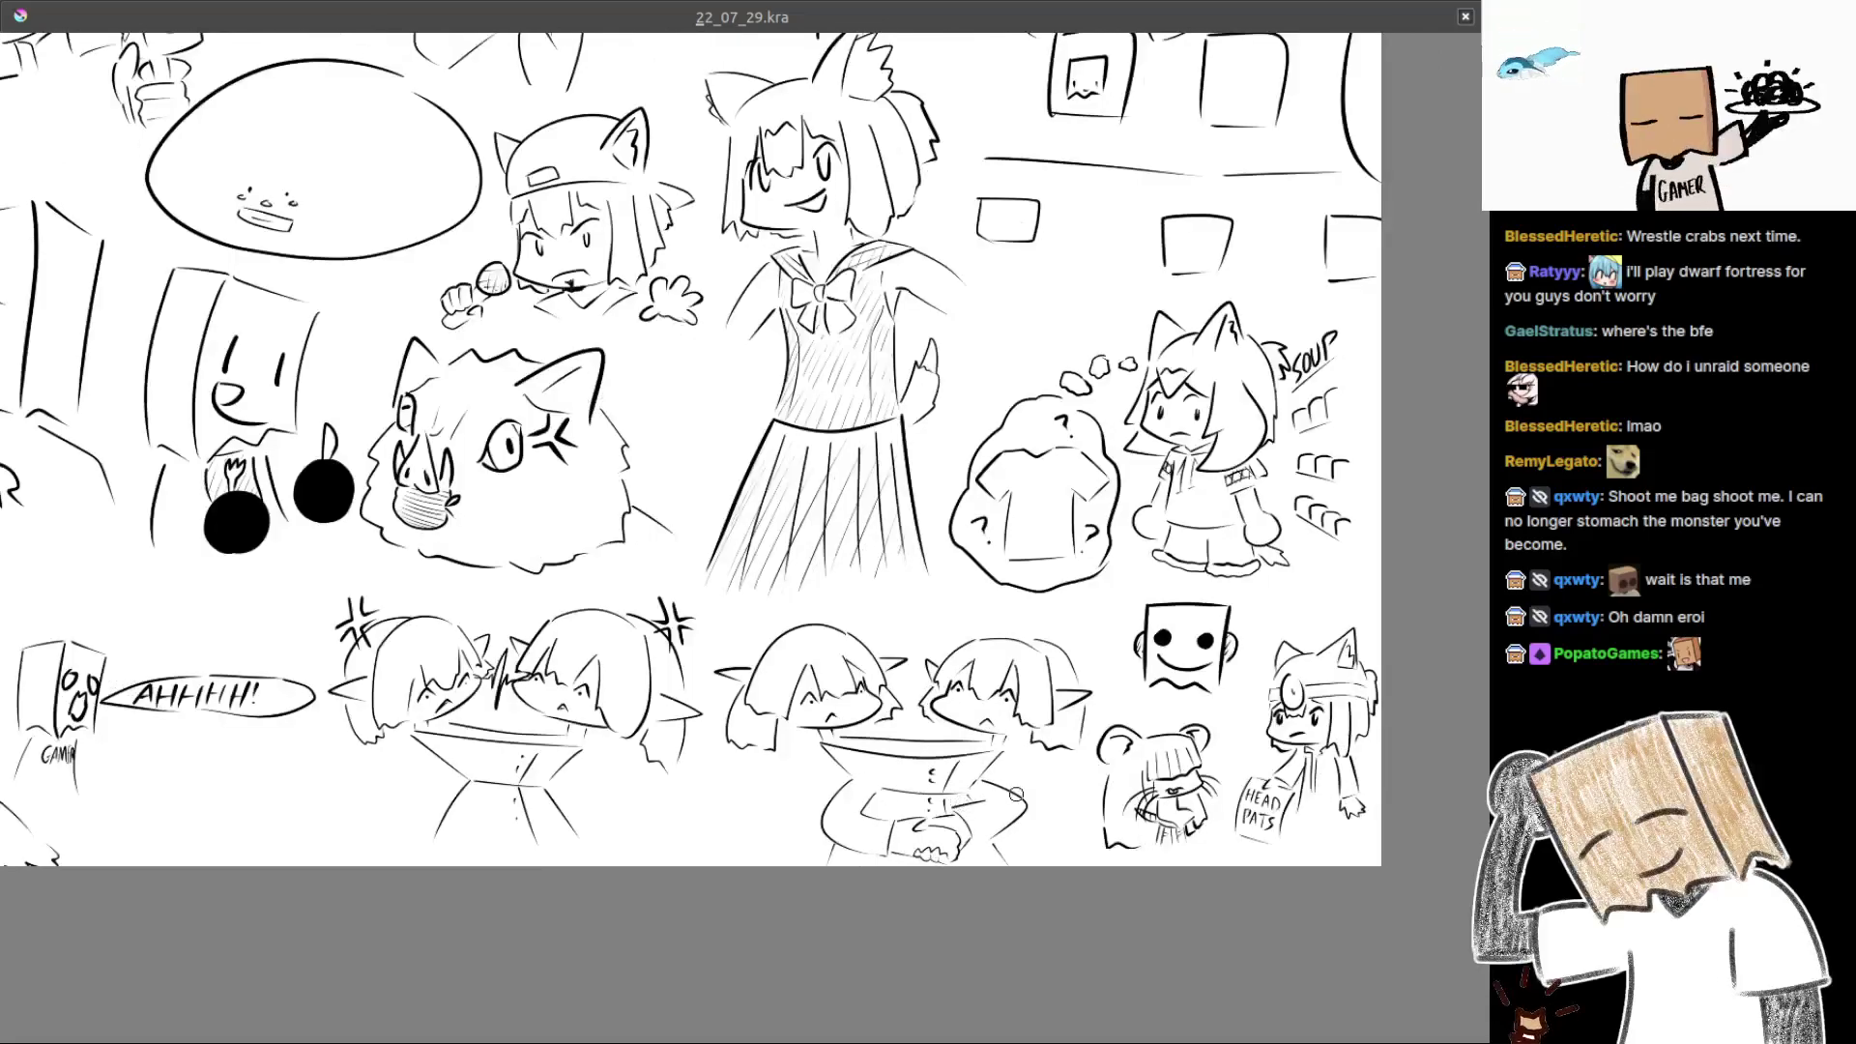
drag(1015, 794, 812, 813)
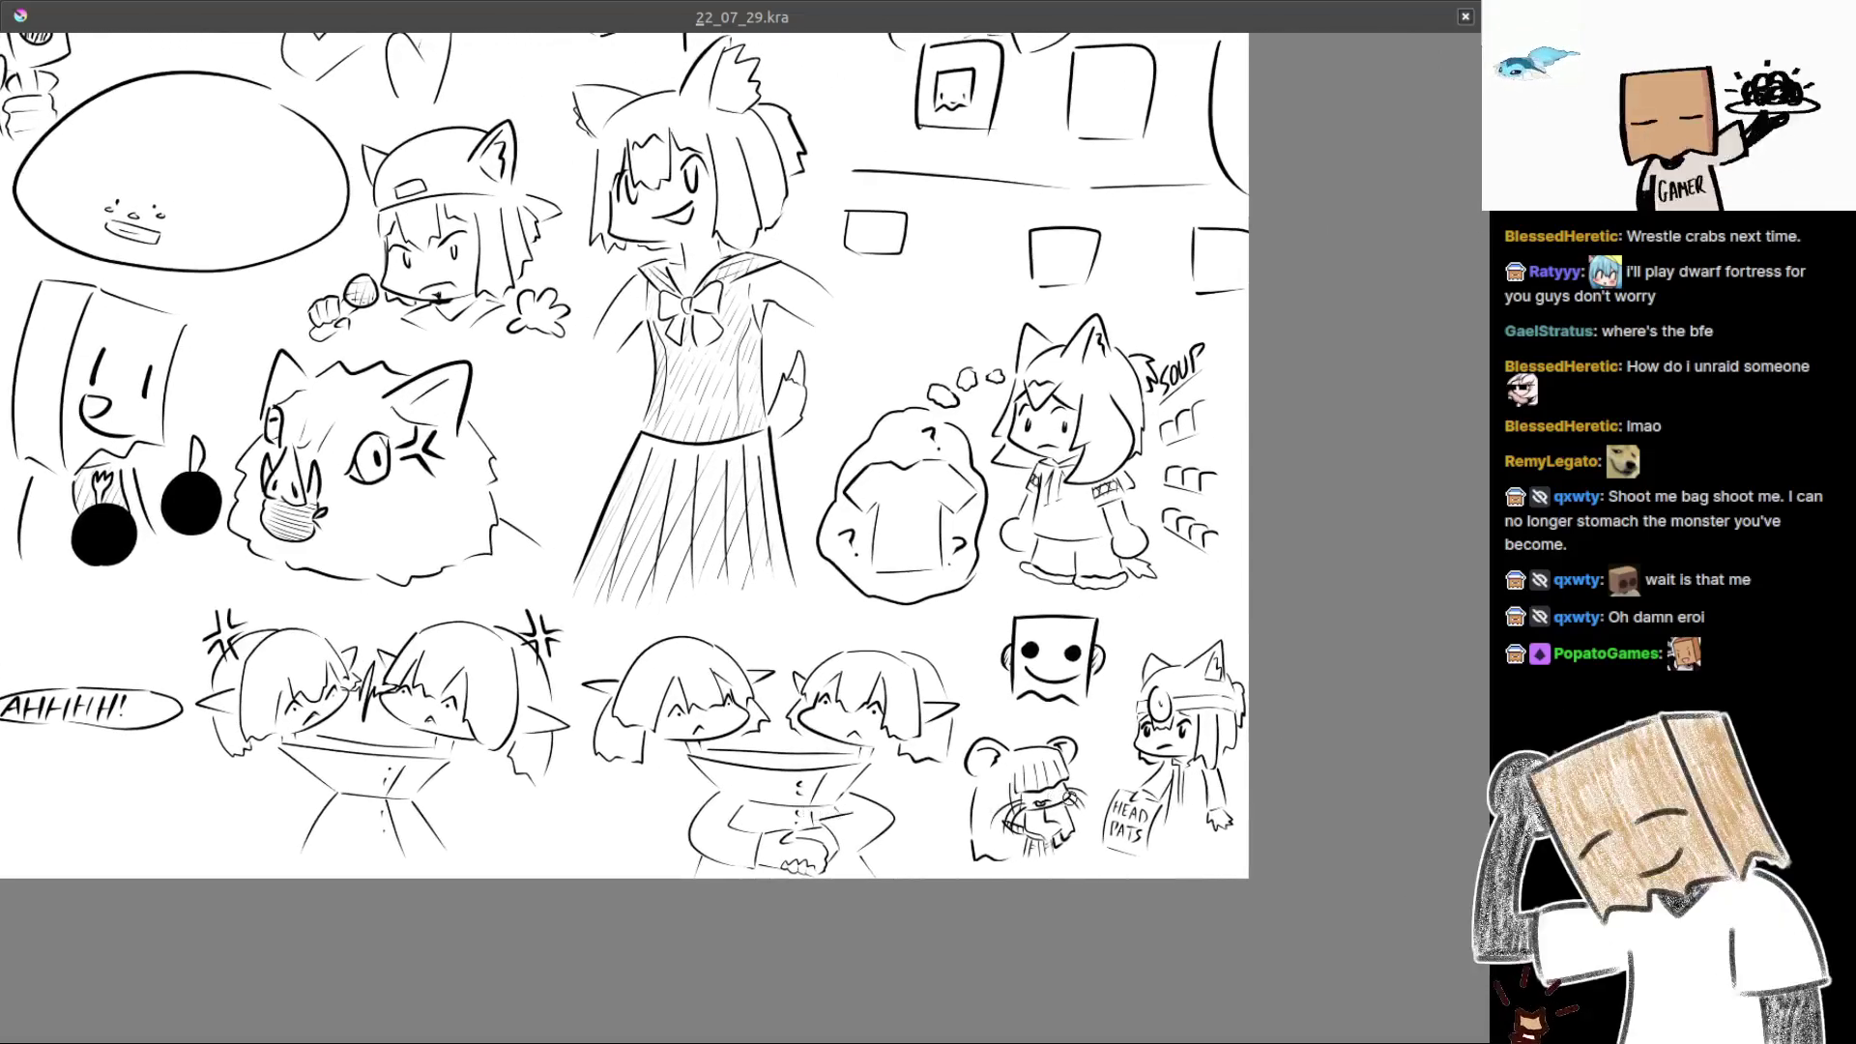
scroll(1068, 794, up, 1)
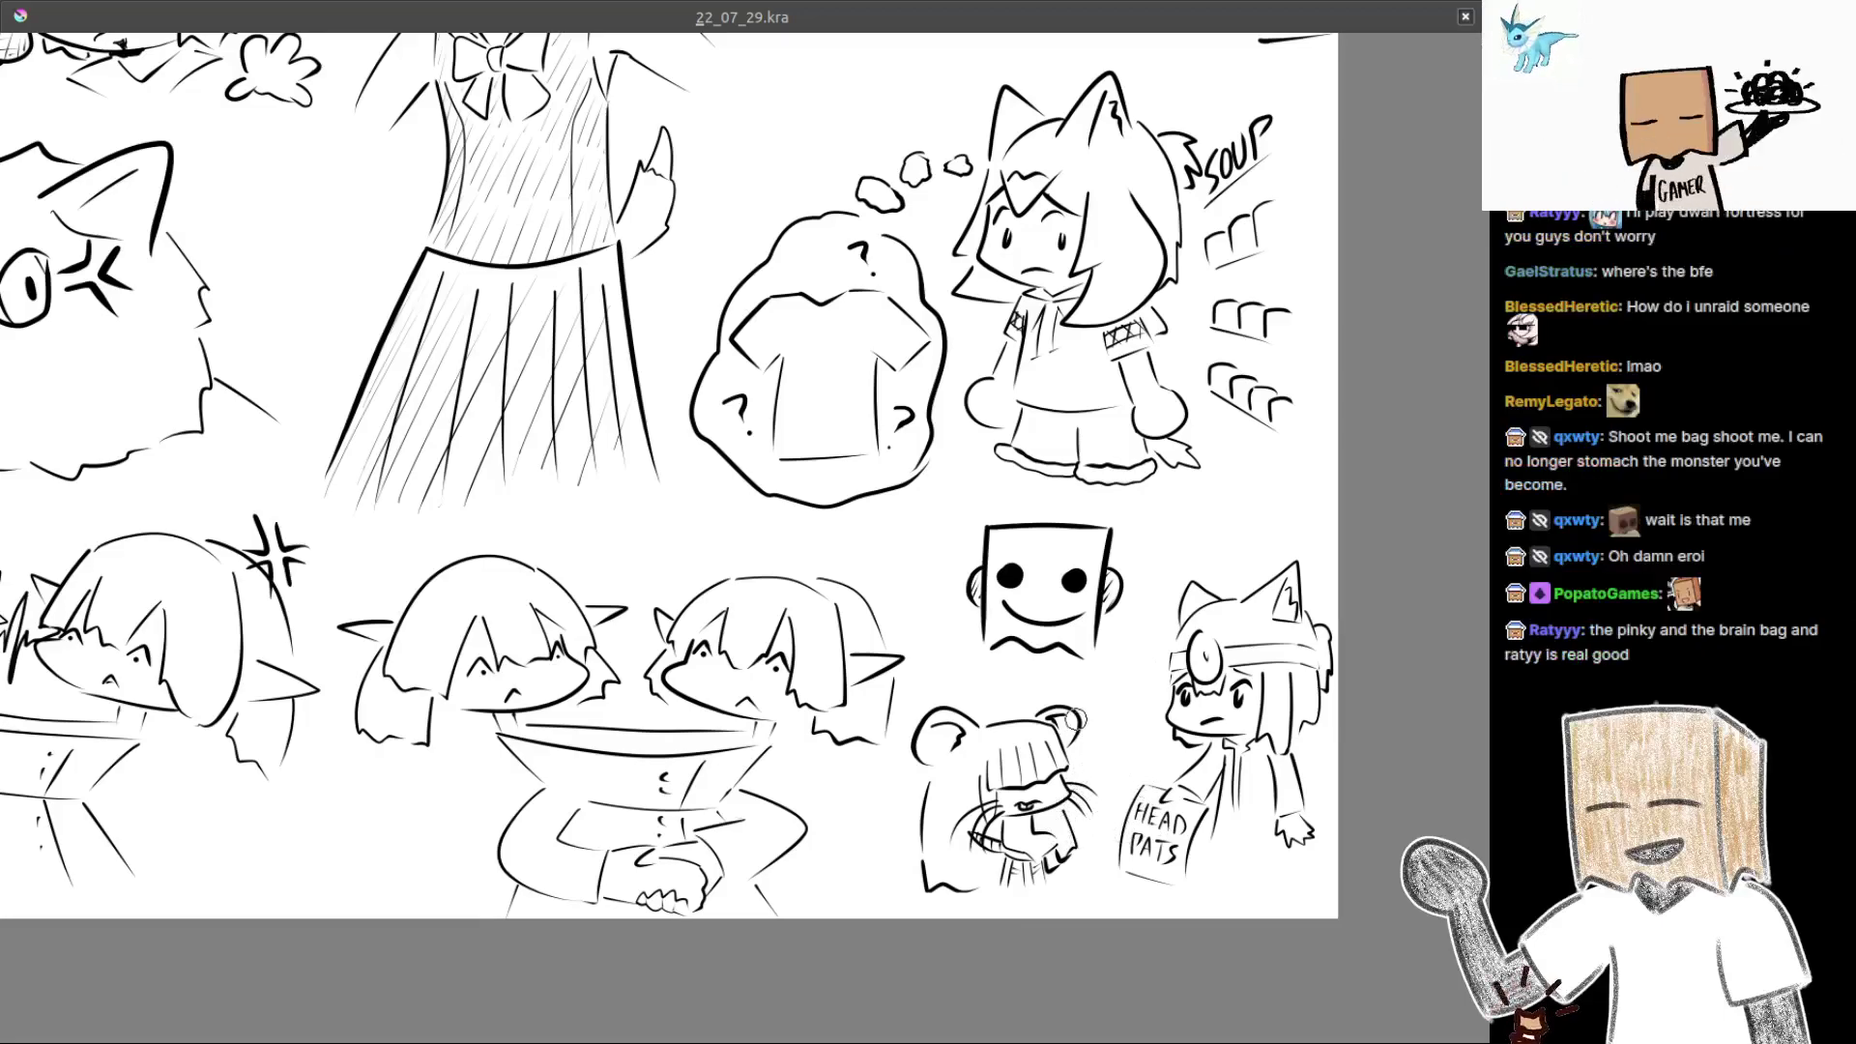
Examine the small round-eared character between the BAG figure and the masked head up close
scroll(1029, 744, down, 2)
drag(533, 692, 1450, 692)
scroll(817, 592, up, 2)
scroll(816, 593, up, 3)
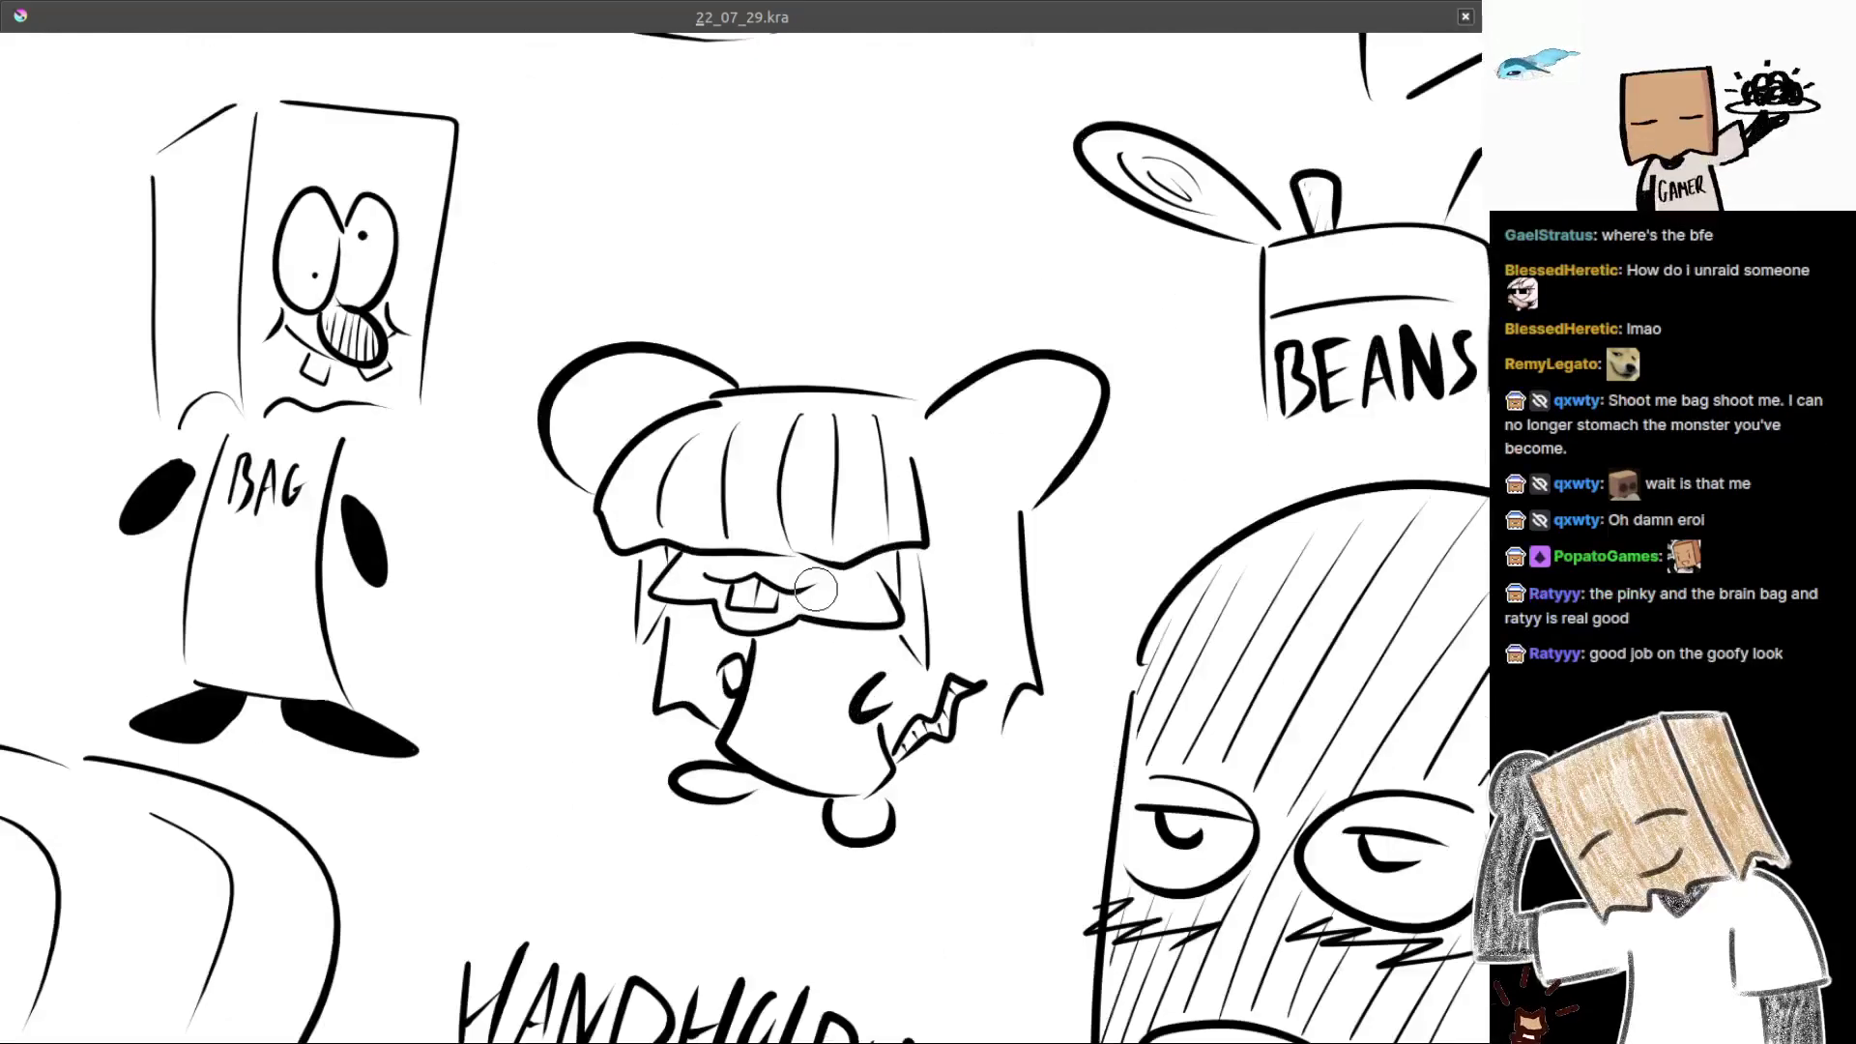
scroll(817, 597, down, 3)
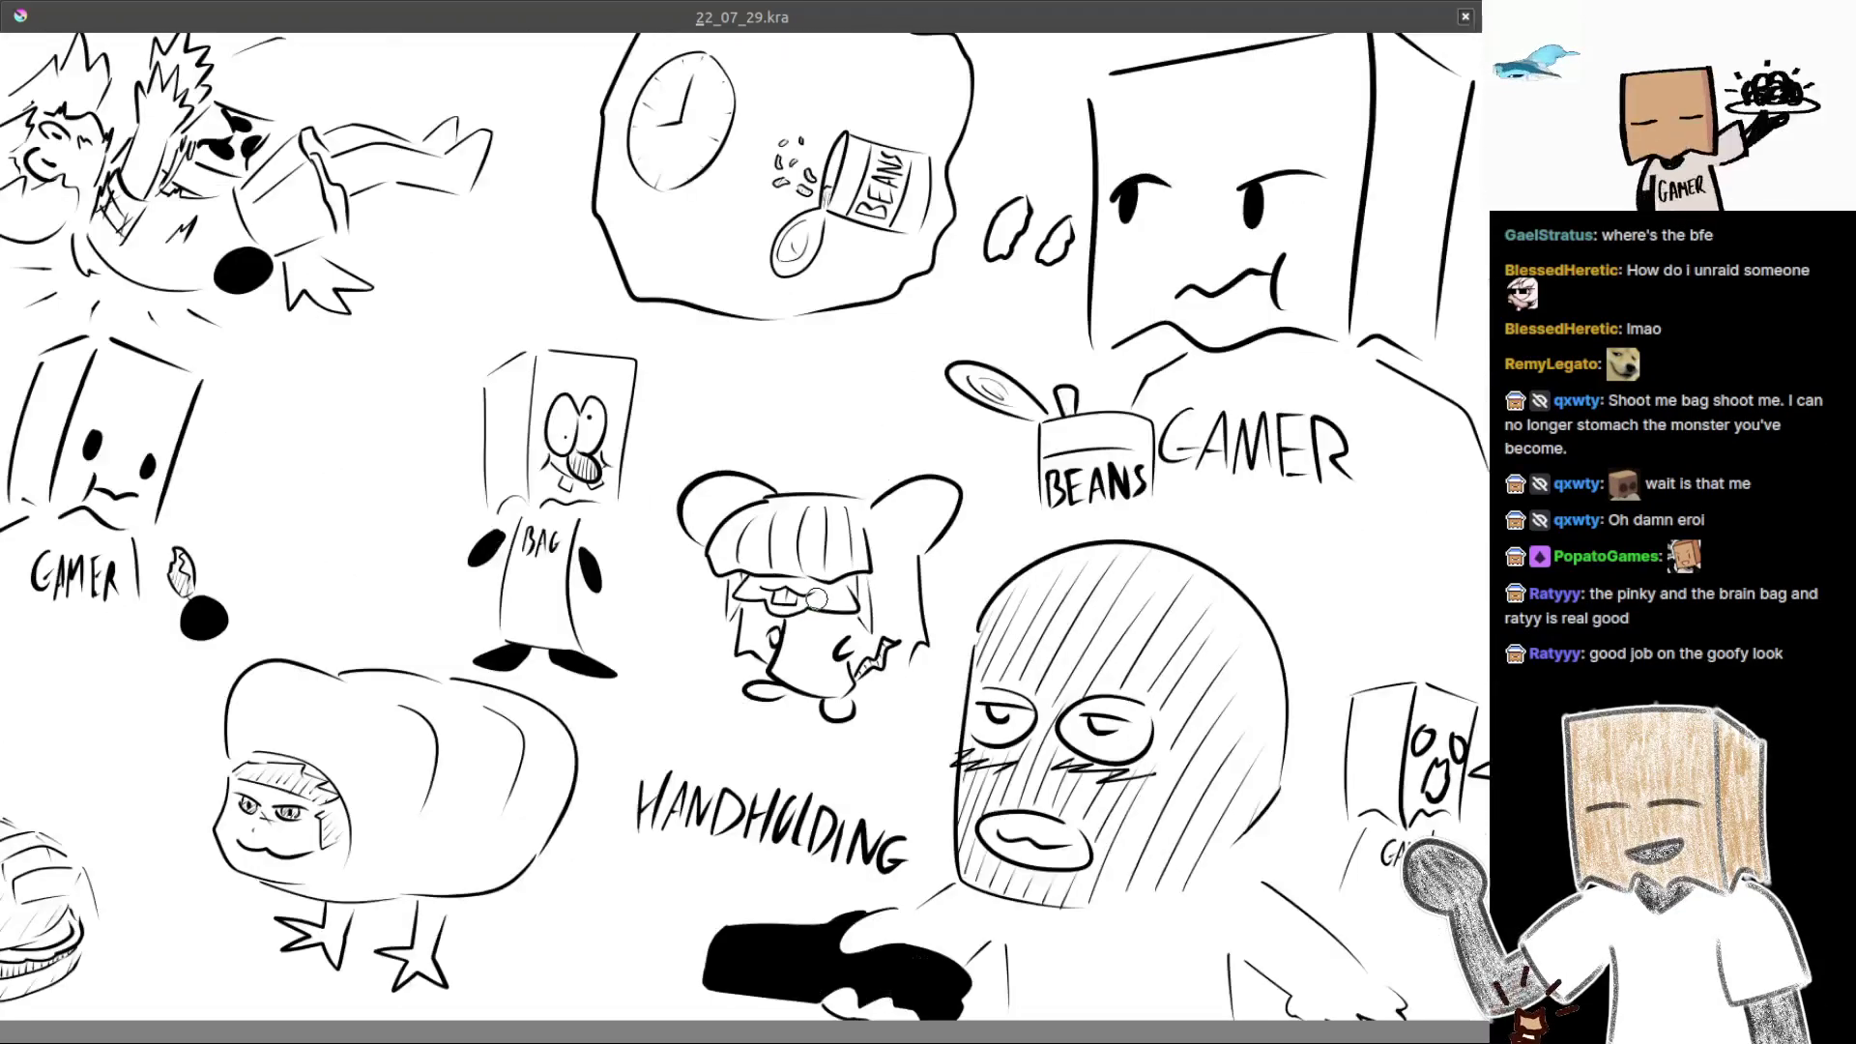
drag(1054, 635, 860, 618)
scroll(899, 590, down, 1)
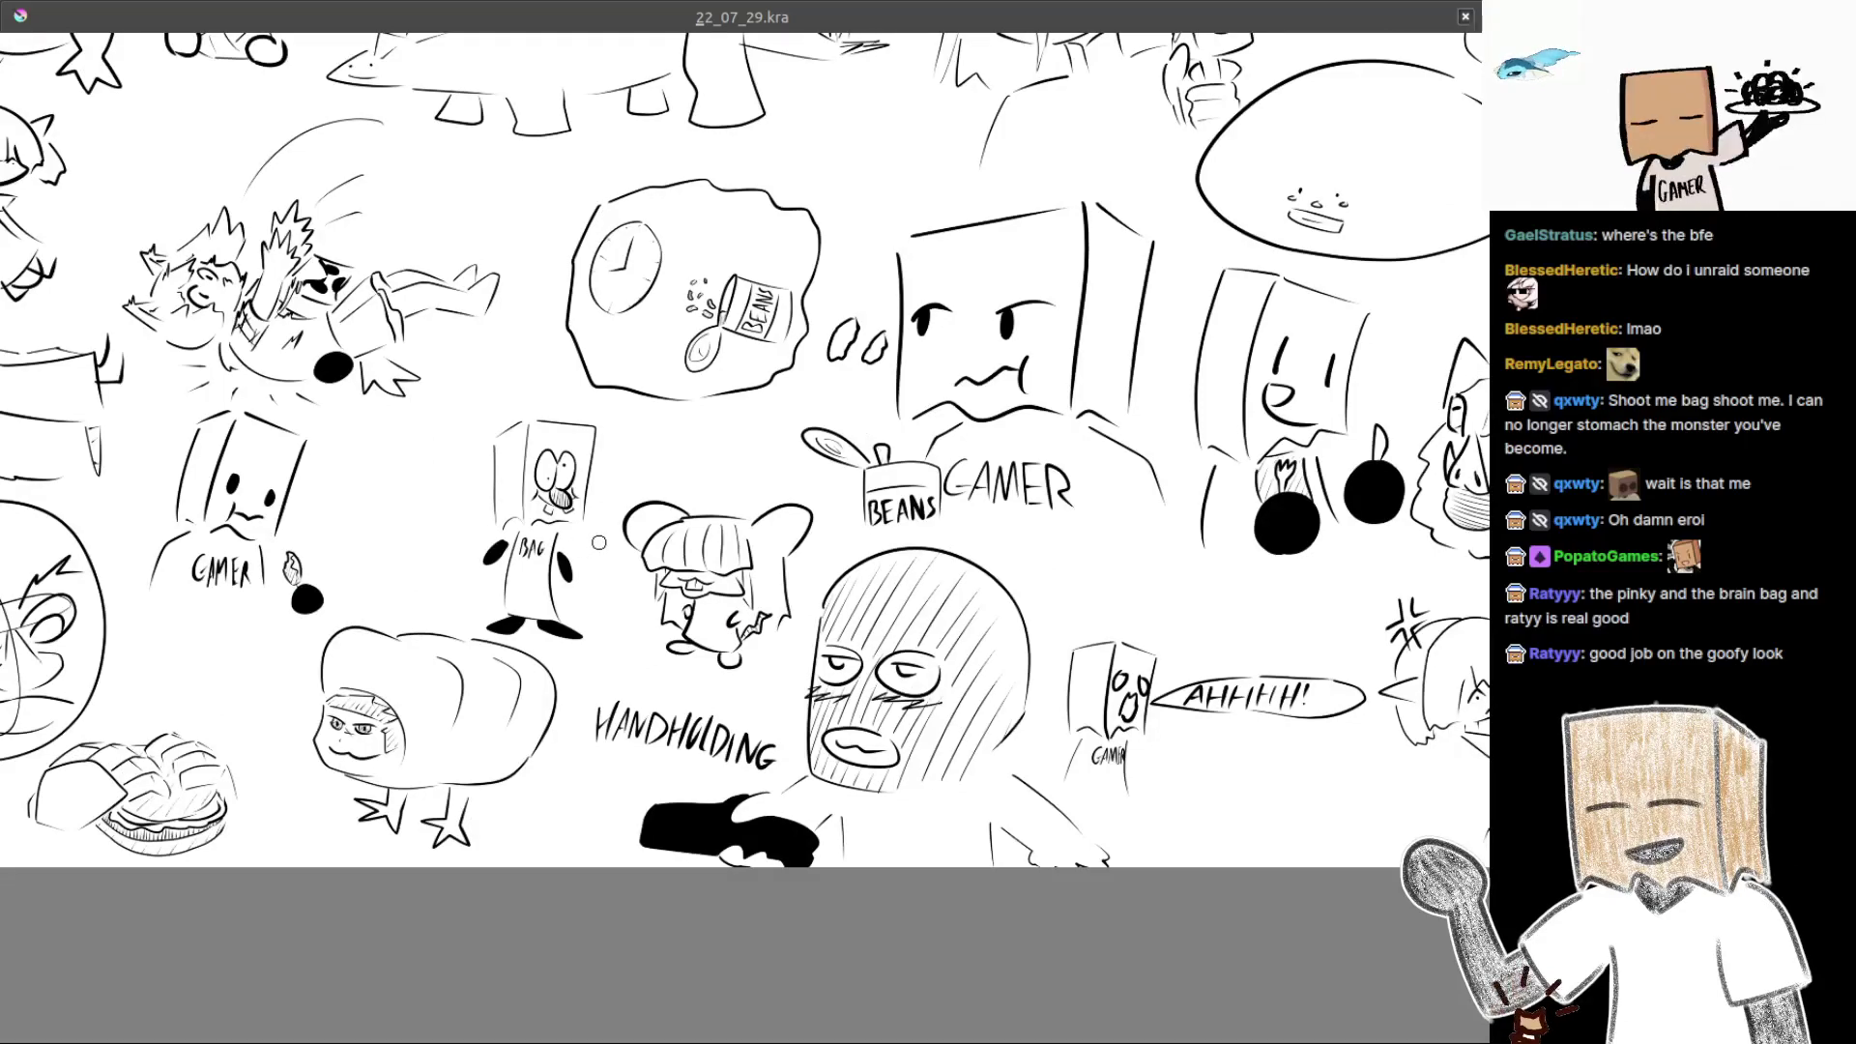
Examine the wrestling figures below the stegosaurus and the doodles across the lower right half of the page
drag(600, 542, 867, 676)
scroll(559, 418, up, 1)
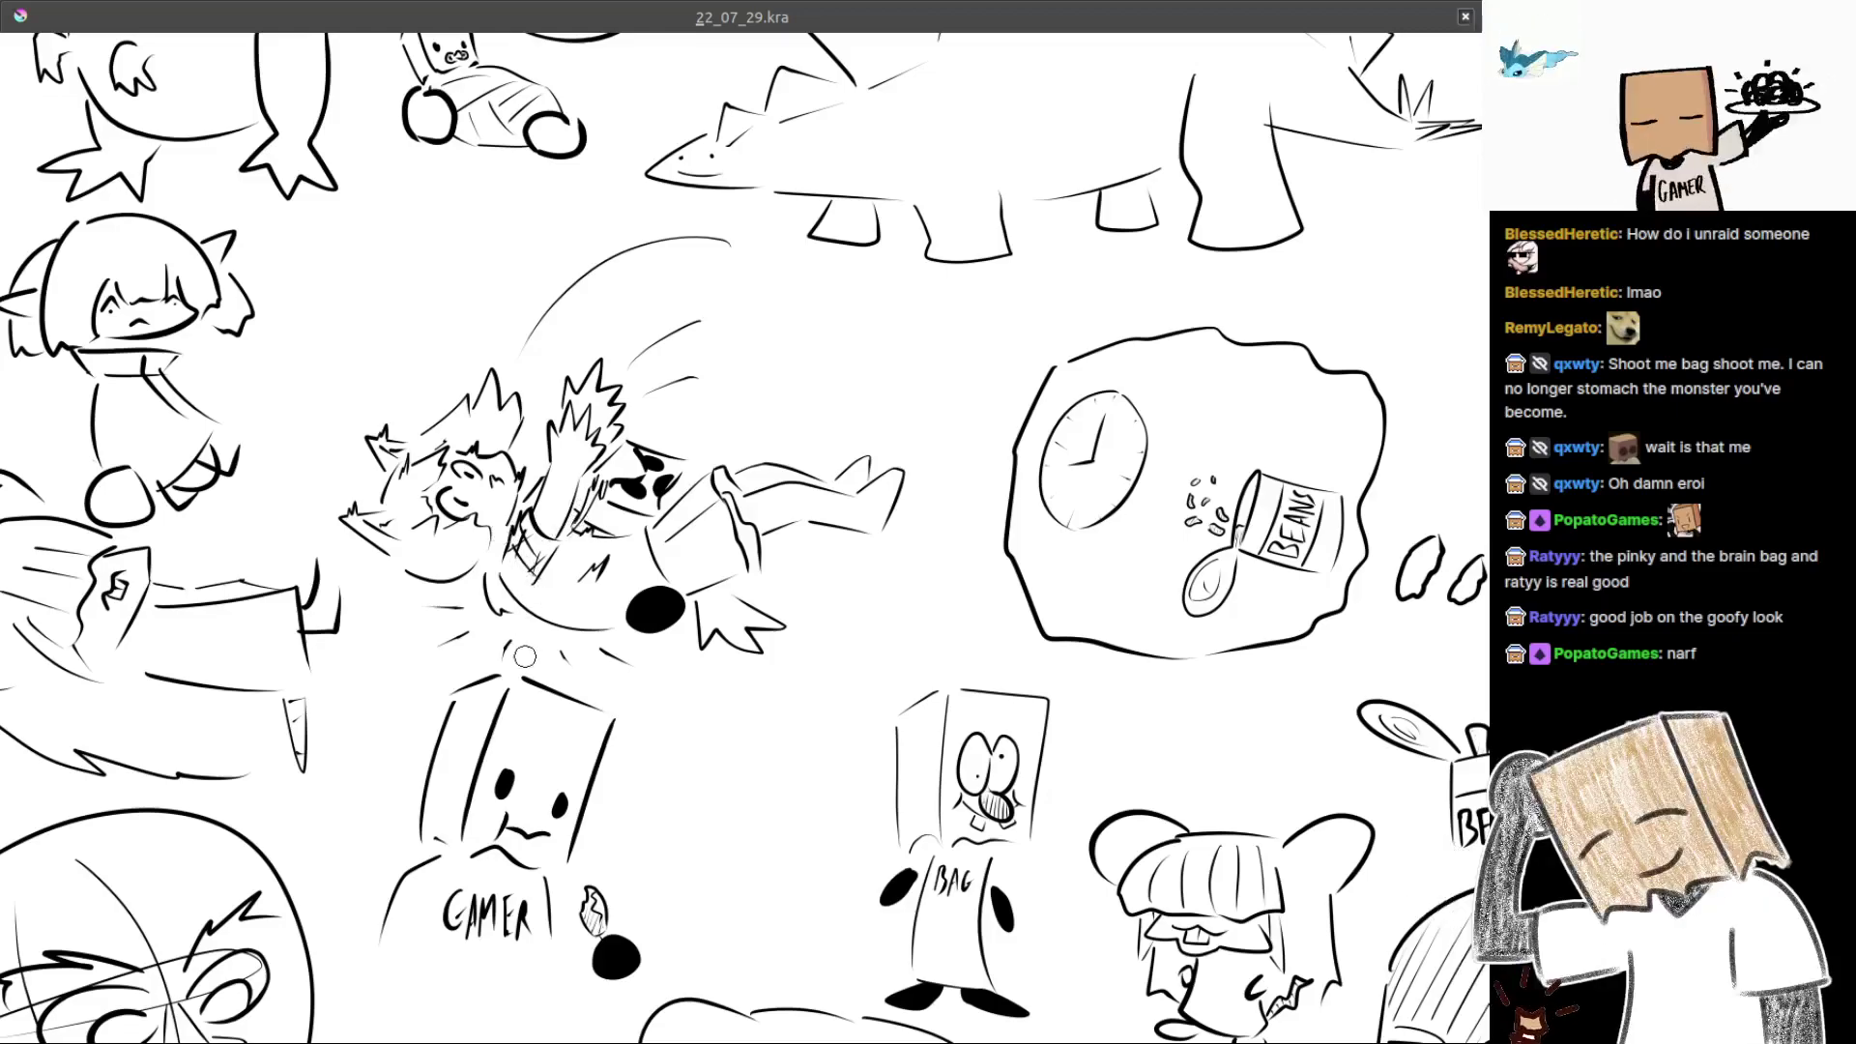
scroll(525, 656, down, 2)
drag(909, 663, 736, 669)
drag(532, 662, 616, 688)
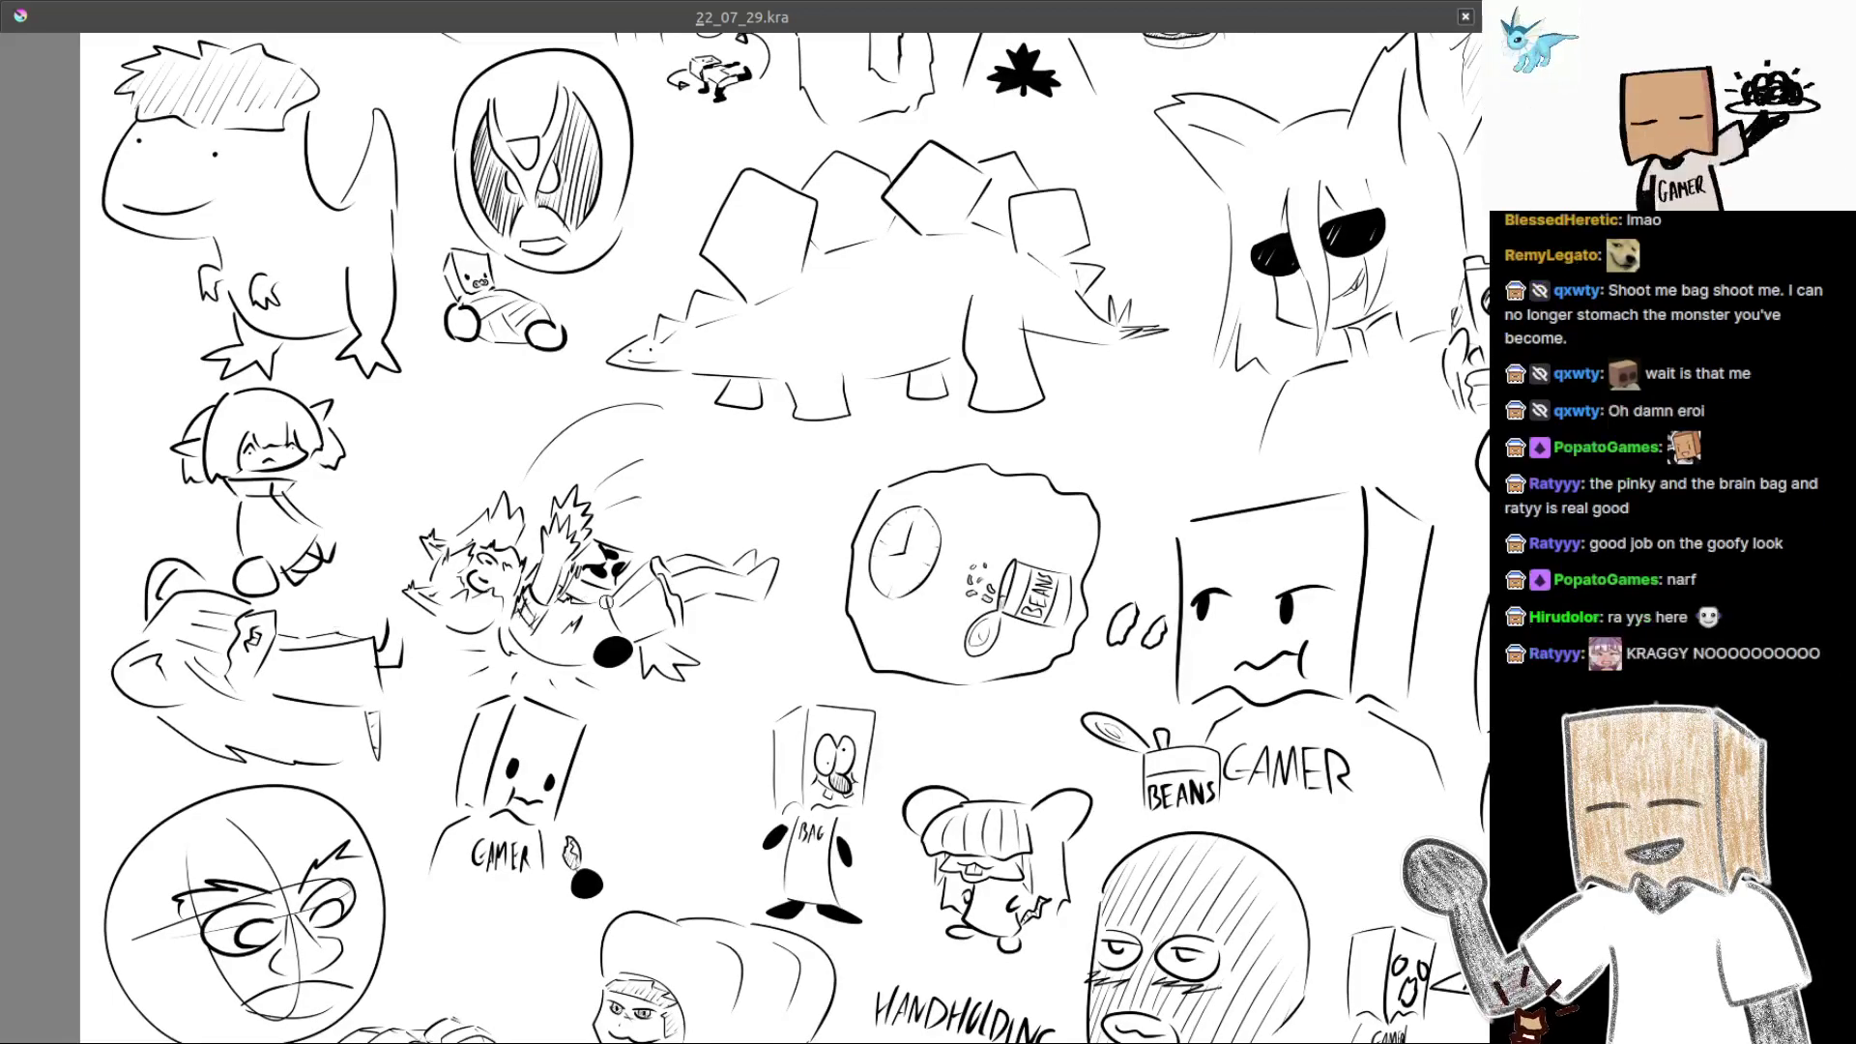
scroll(606, 604, down, 2)
drag(1247, 677, 522, 644)
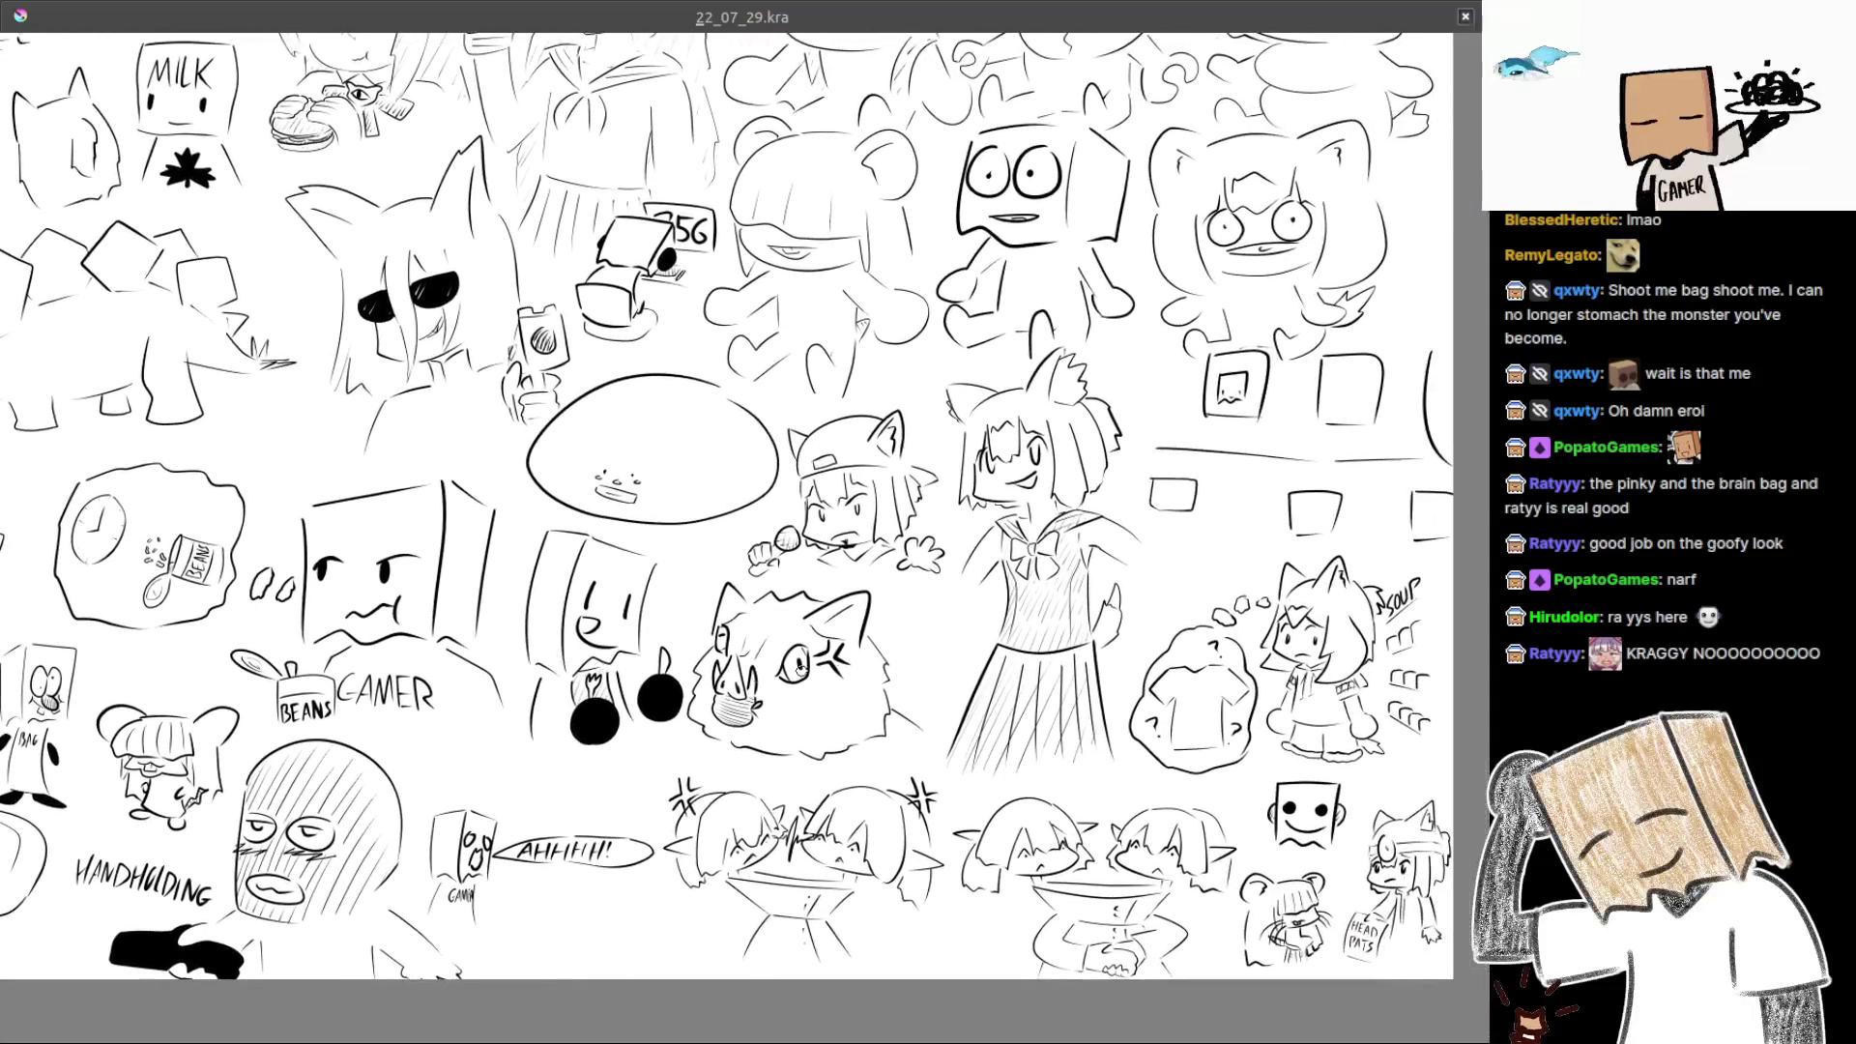
scroll(764, 672, up, 1)
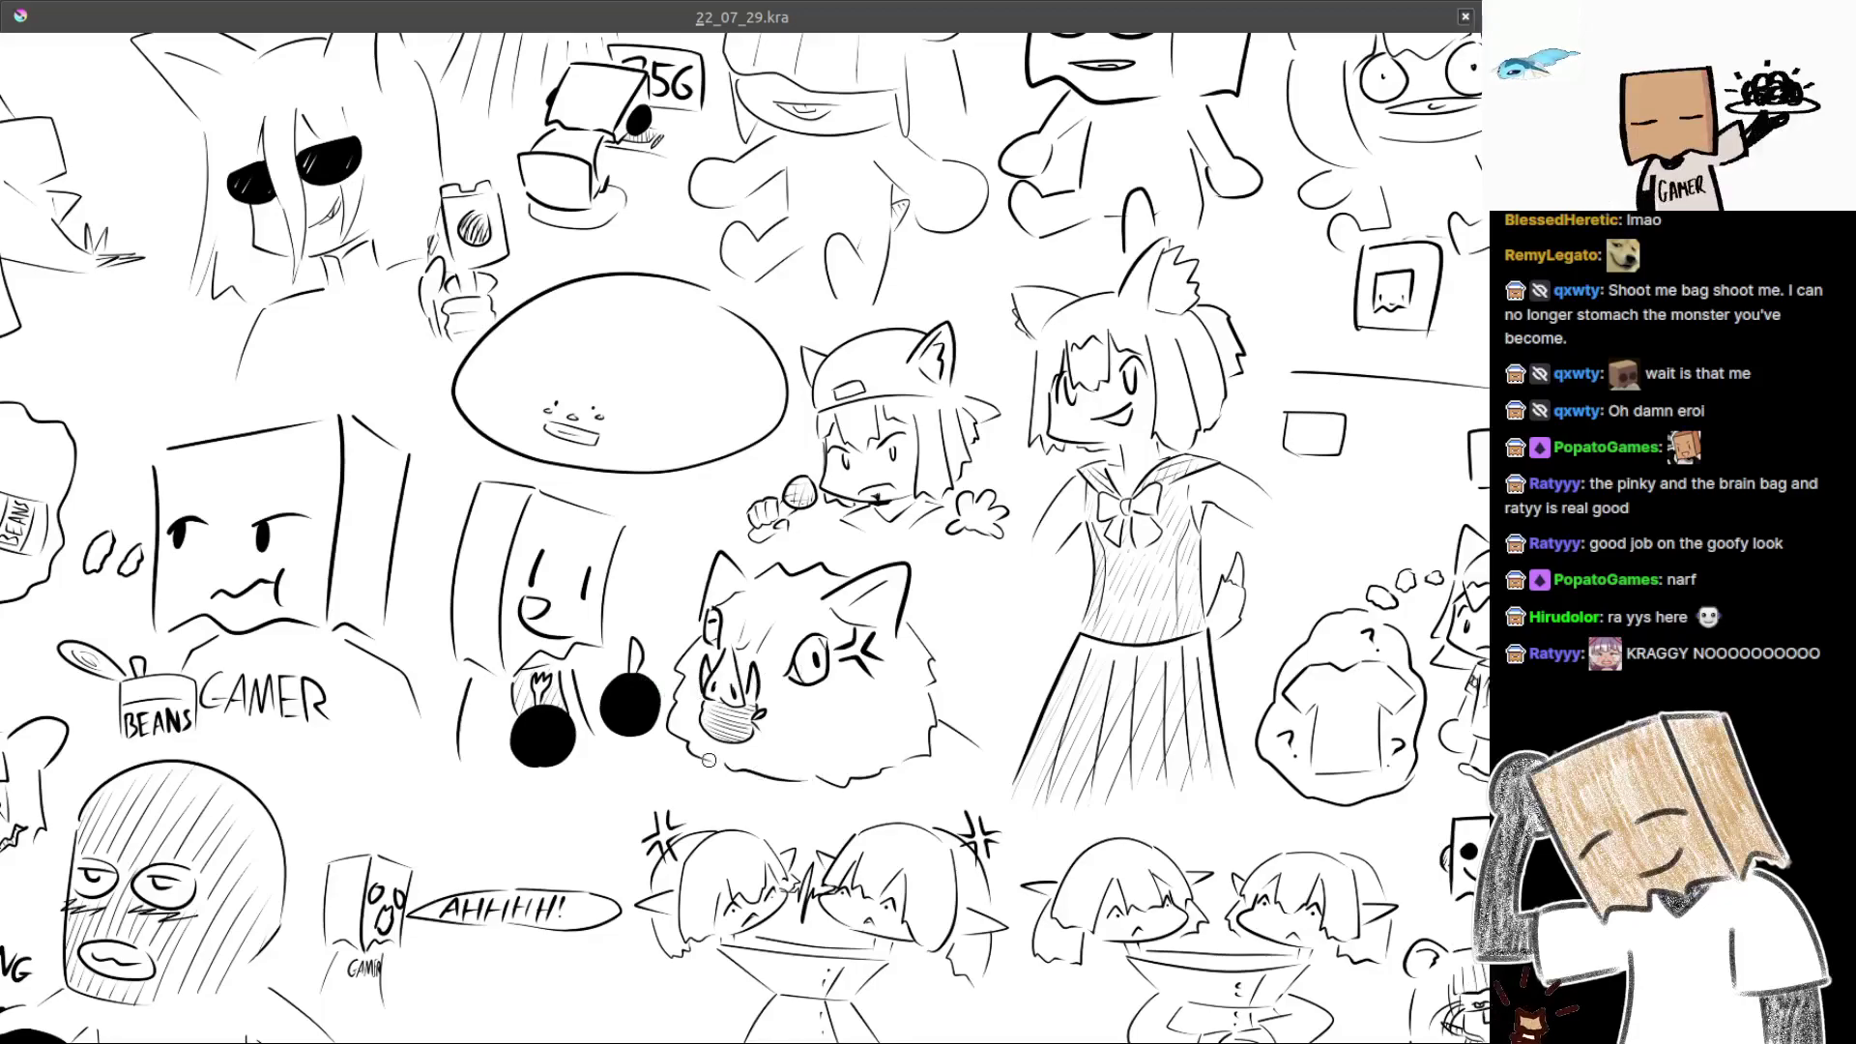
drag(891, 788, 613, 653)
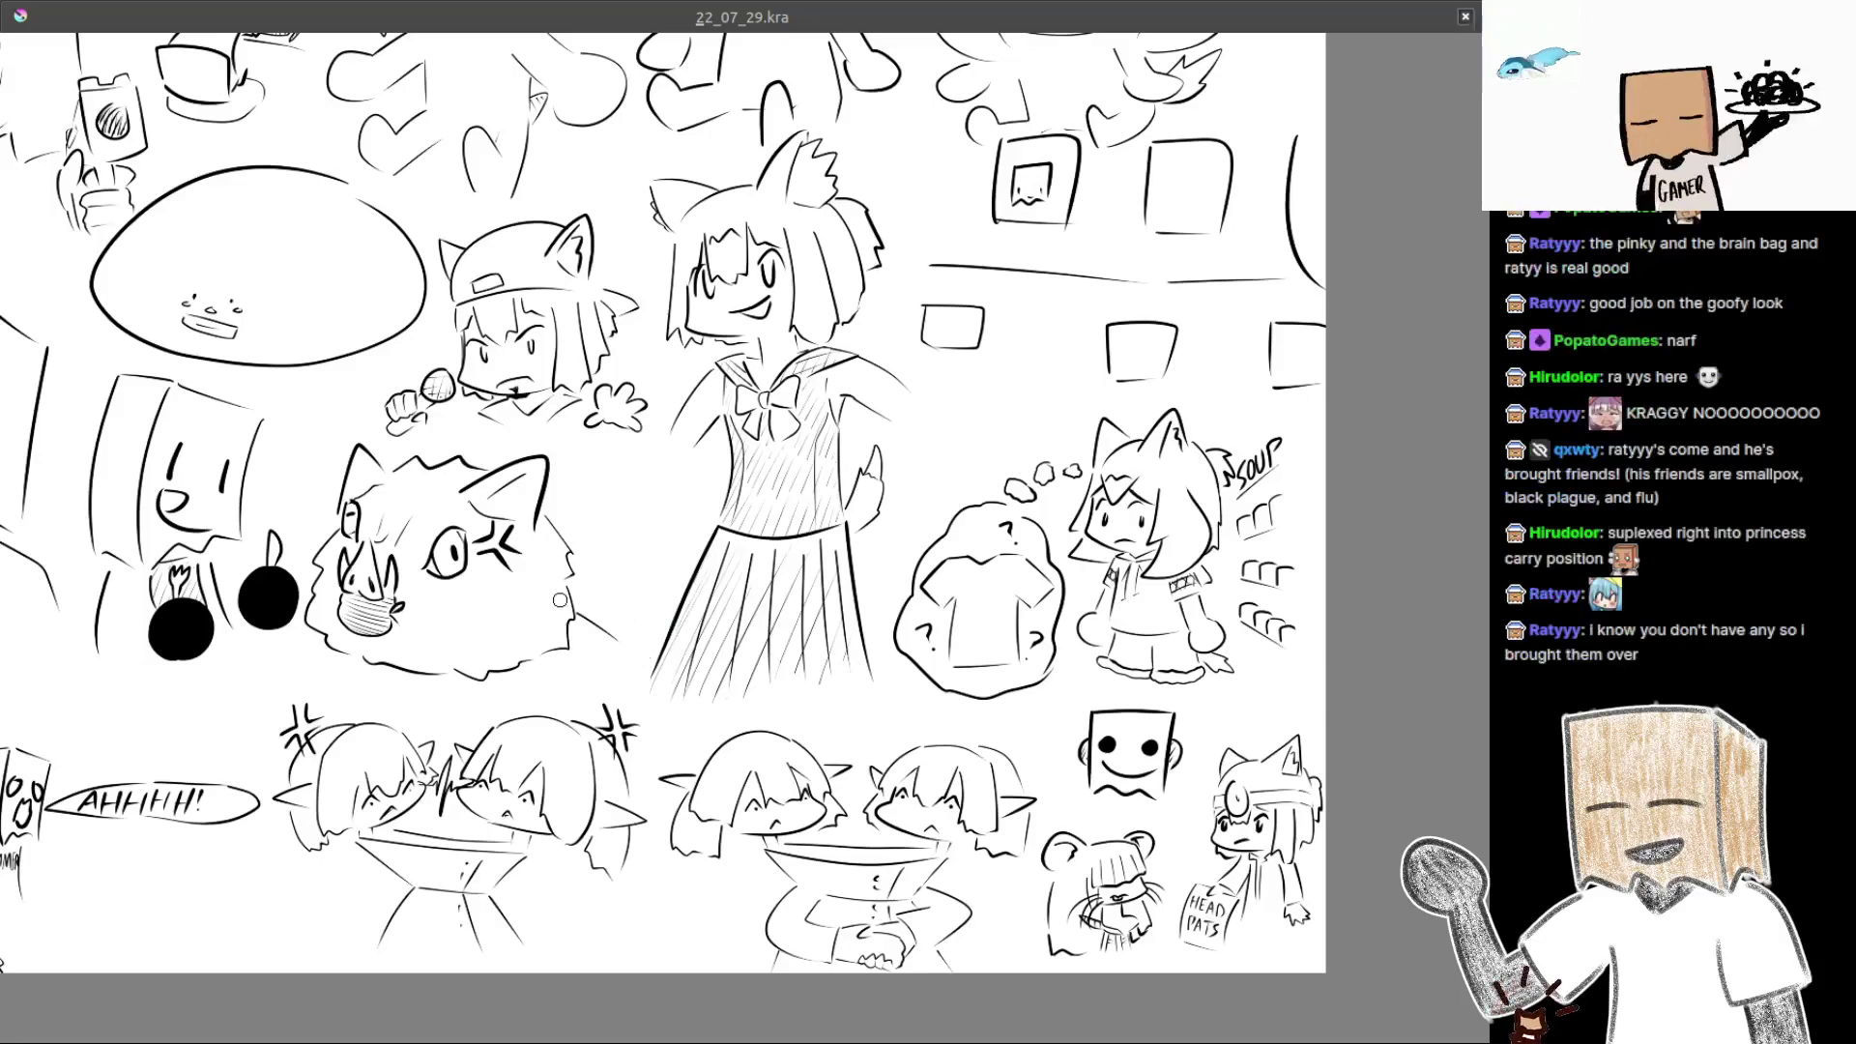
drag(560, 601, 530, 668)
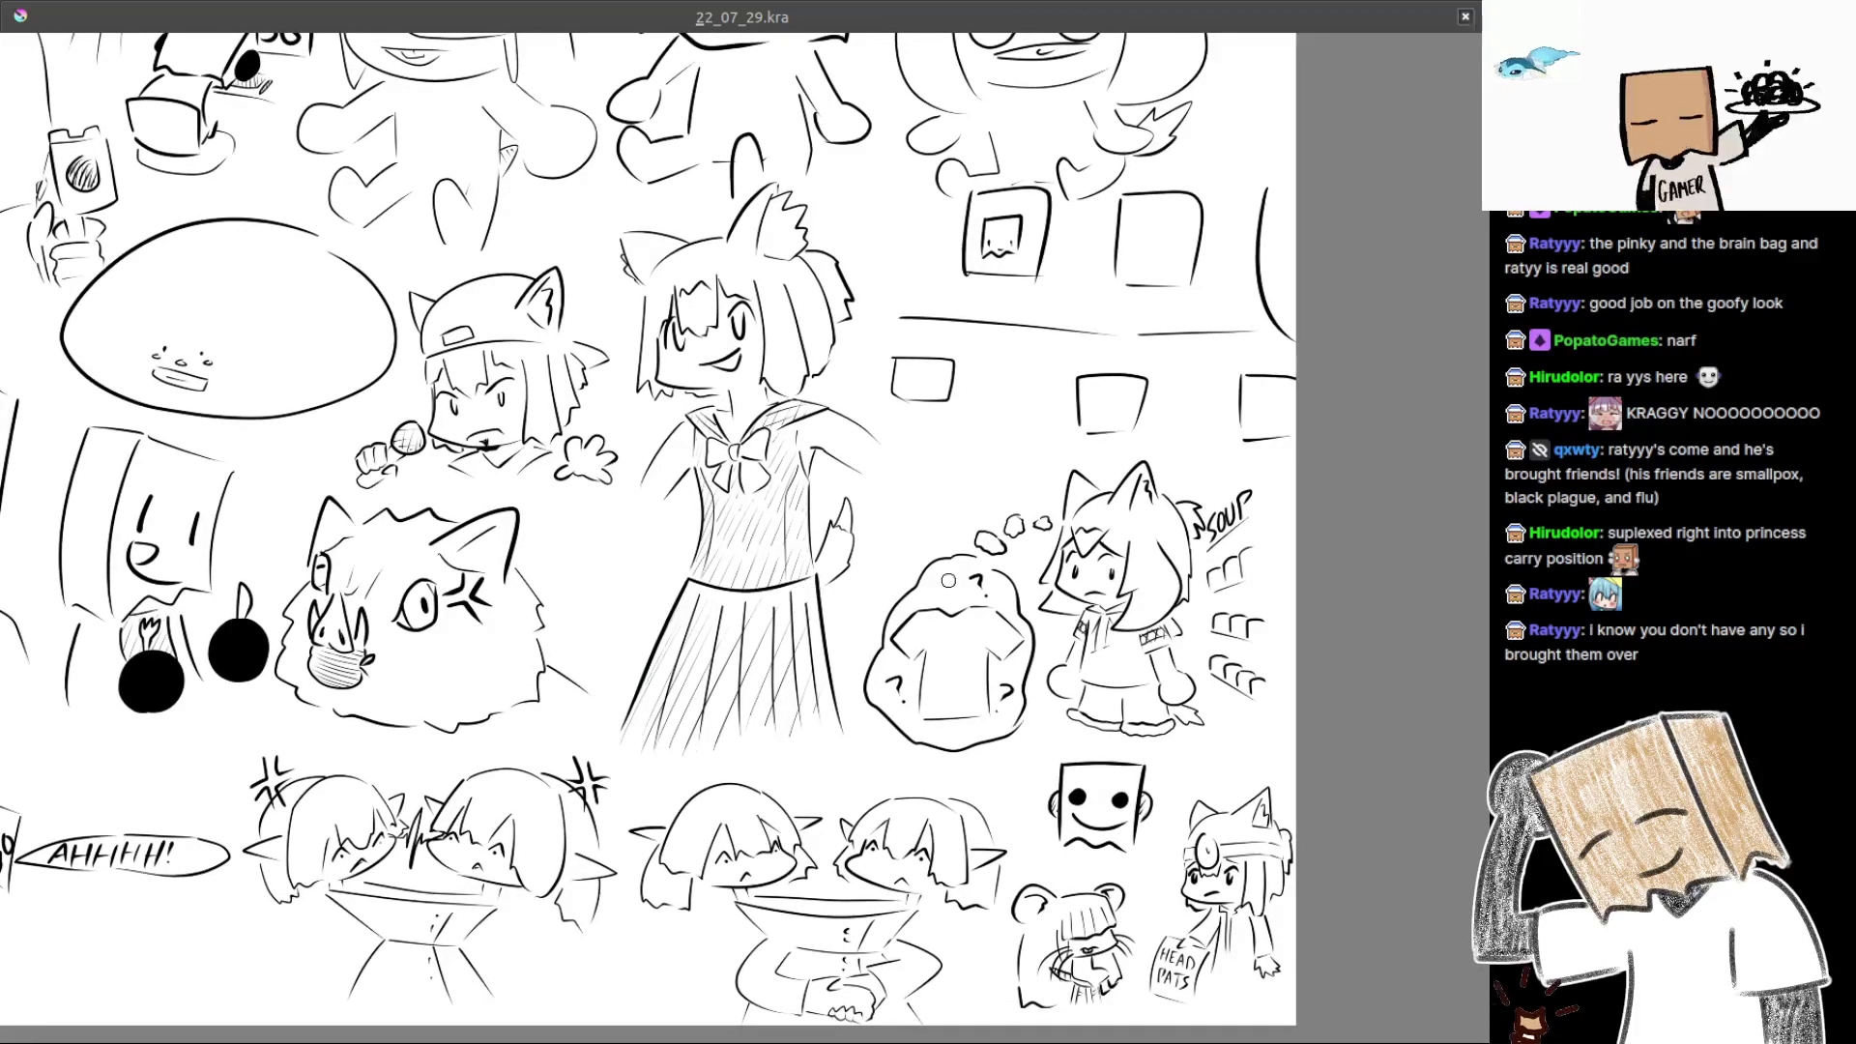
Inspect the sleeve and underarm linework of the animal-eared girl in the sailor uniform at close range
scroll(948, 595, up, 2)
mouse_move(1005, 657)
mouse_down()
mouse_move(790, 634)
mouse_move(999, 679)
mouse_up()
scroll(754, 381, up, 4)
scroll(870, 464, up, 4)
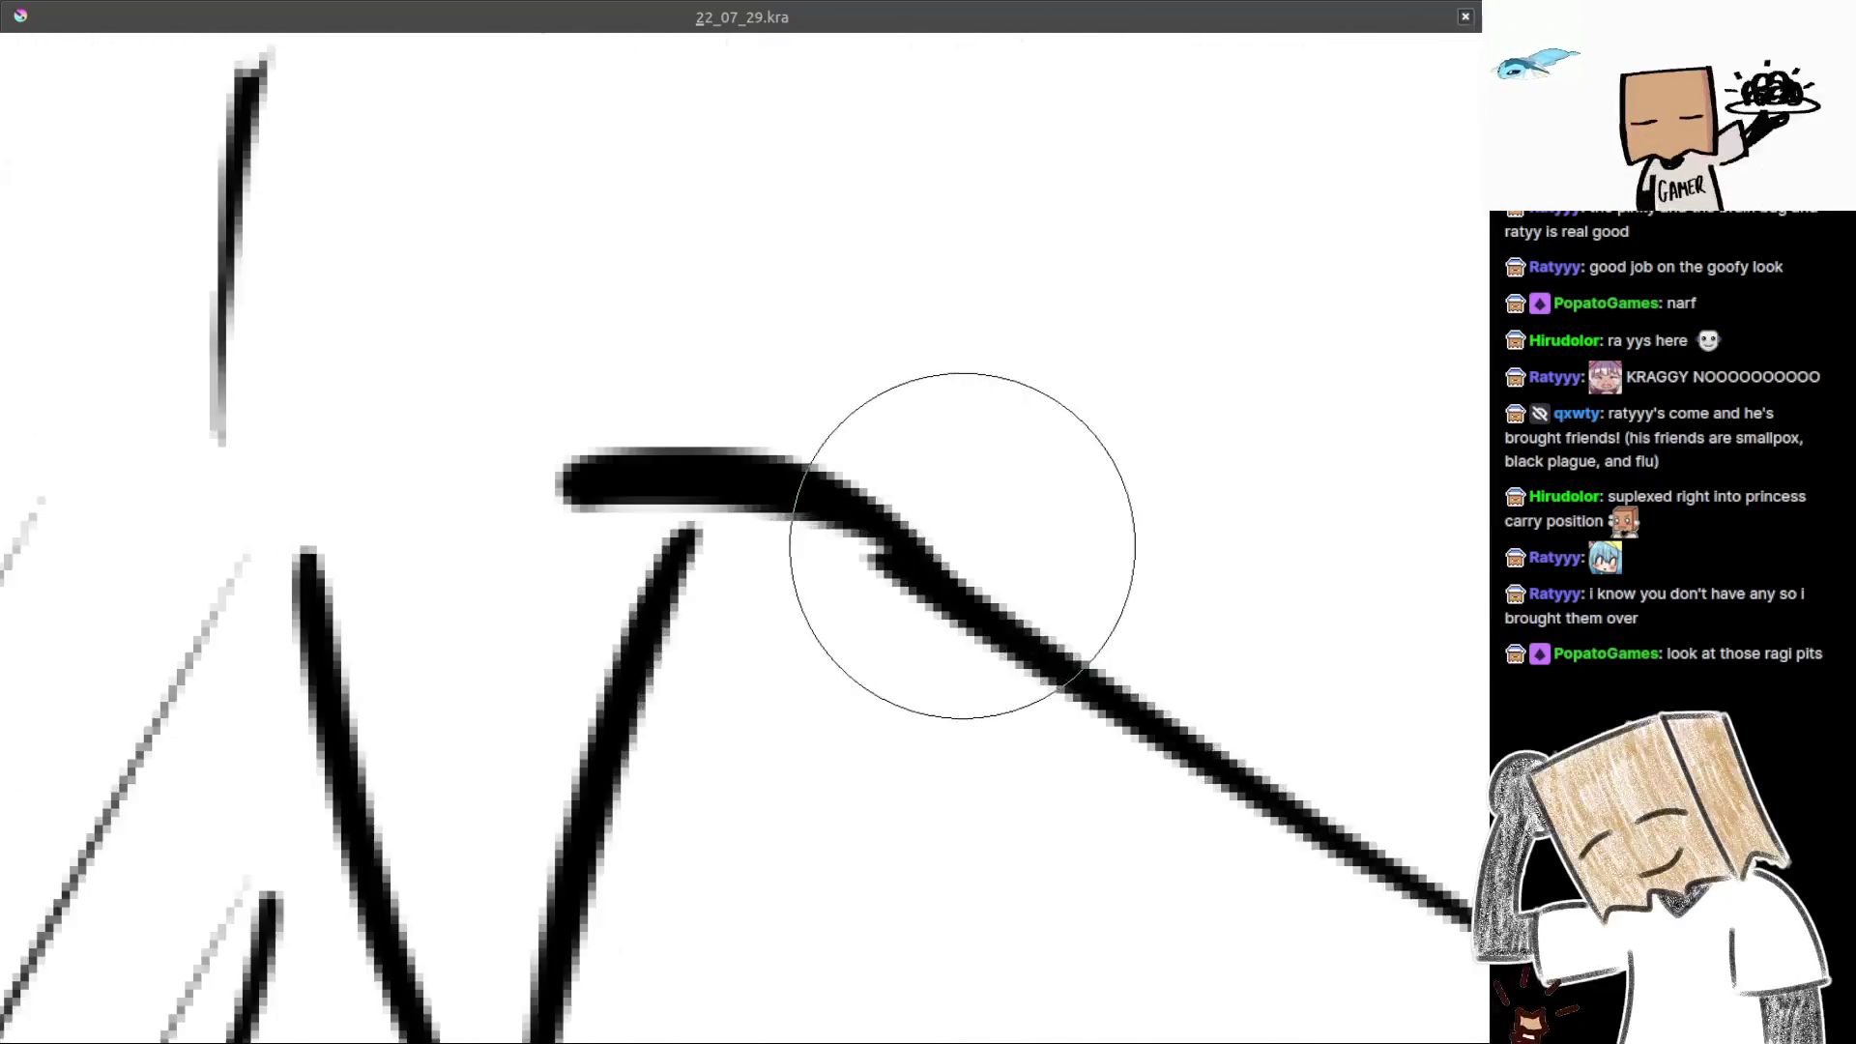
scroll(802, 629, up, 3)
scroll(798, 646, up, 1)
scroll(799, 646, down, 3)
scroll(798, 646, up, 4)
scroll(798, 646, down, 5)
scroll(799, 646, down, 3)
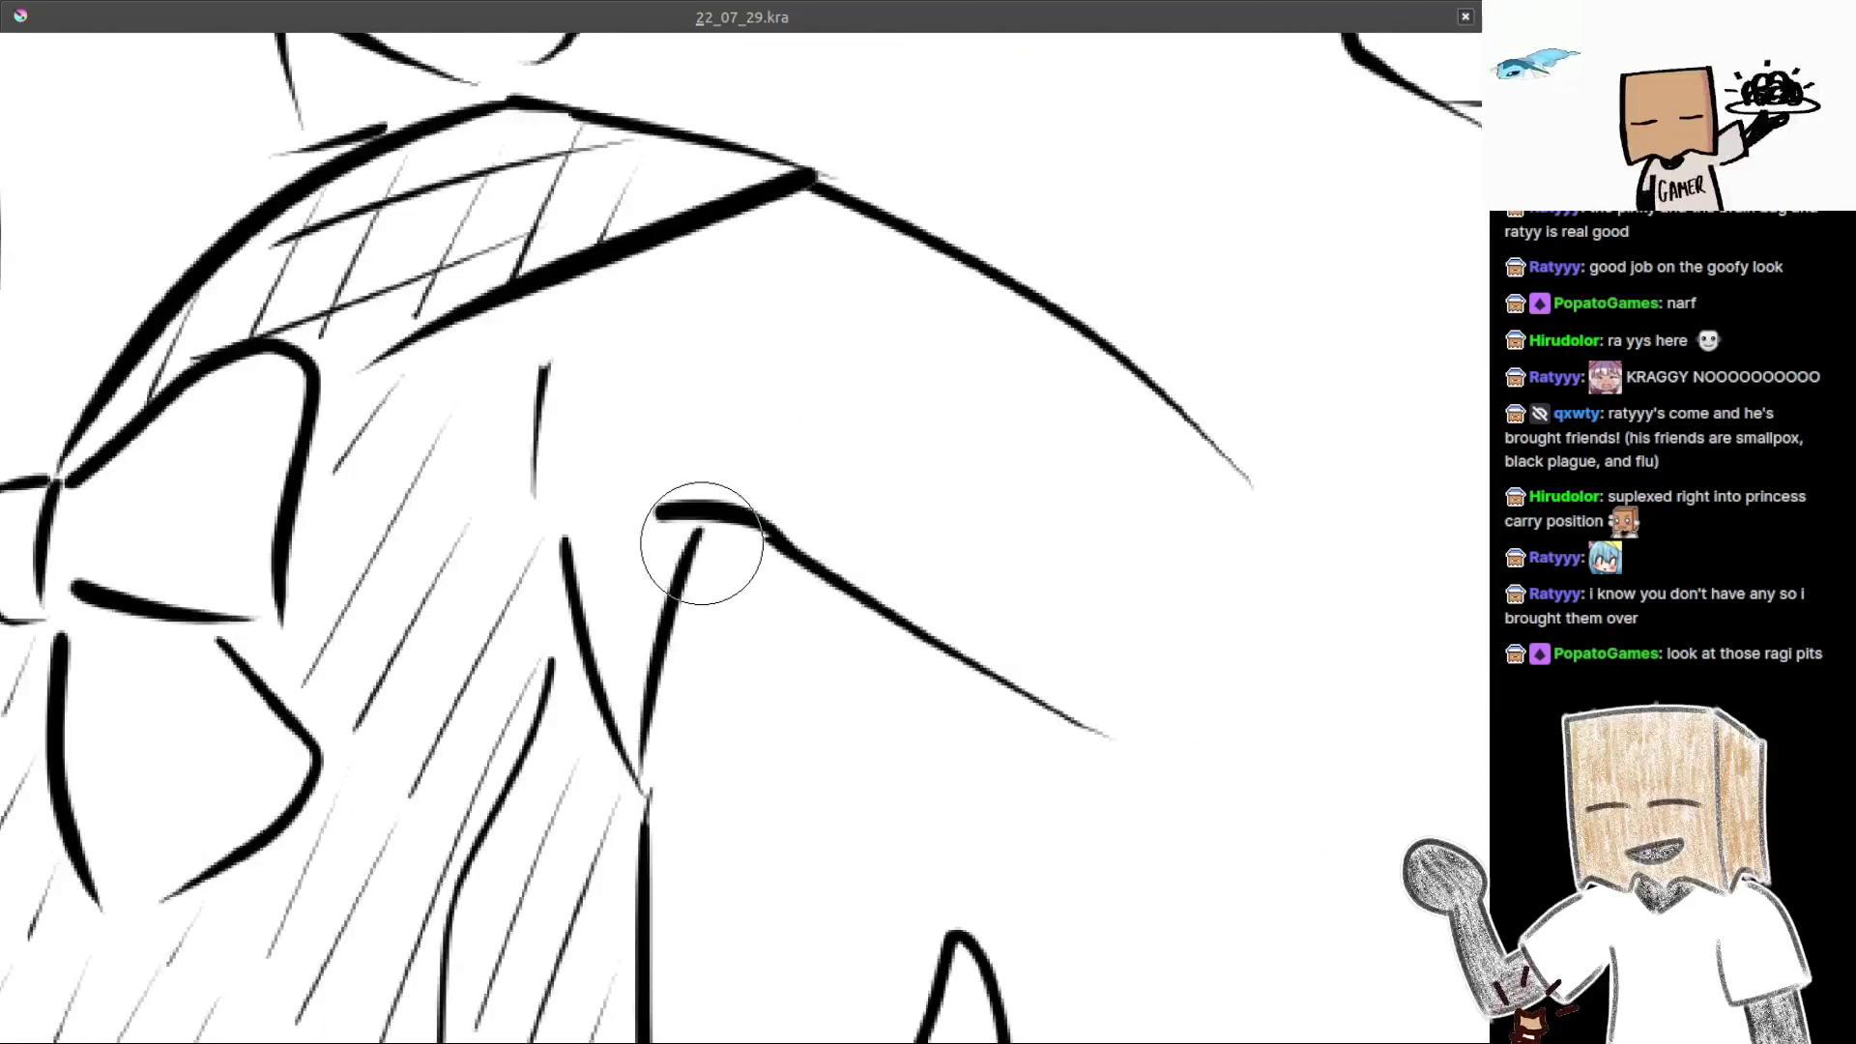
scroll(686, 537, down, 4)
scroll(687, 537, up, 8)
scroll(686, 536, down, 5)
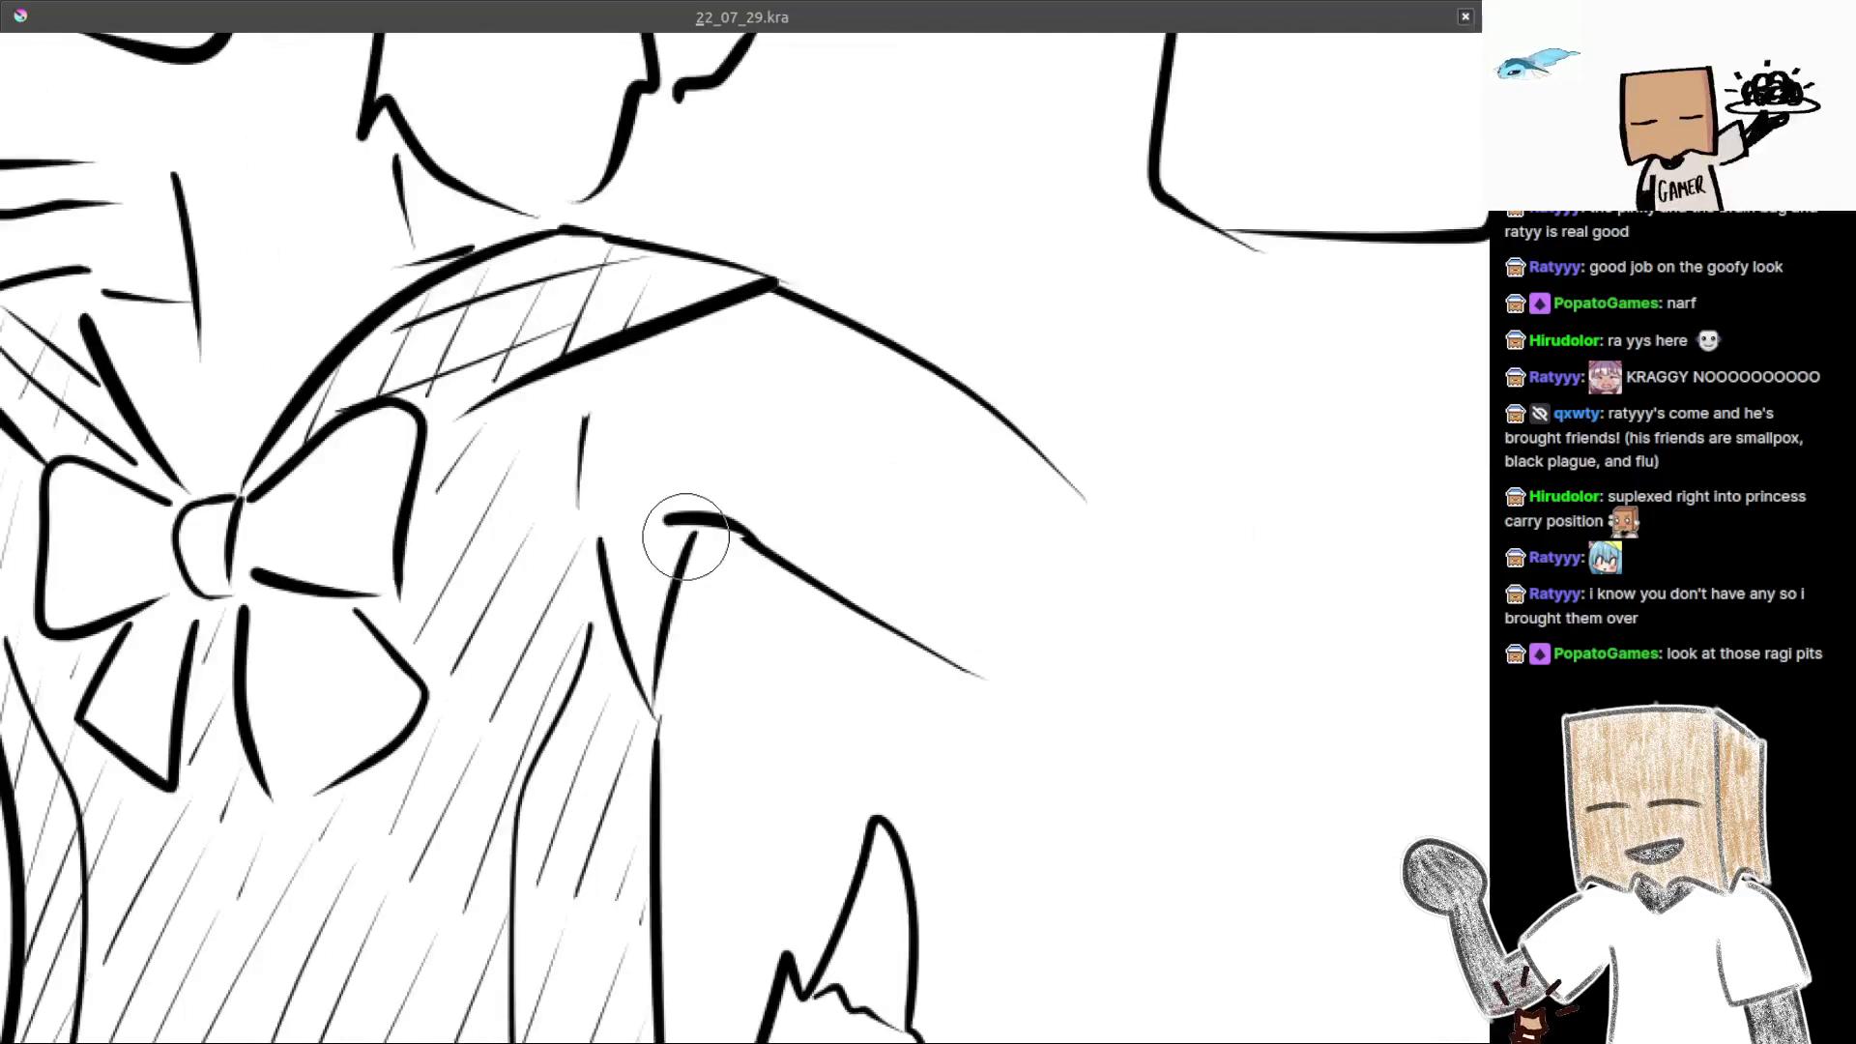
scroll(686, 536, down, 5)
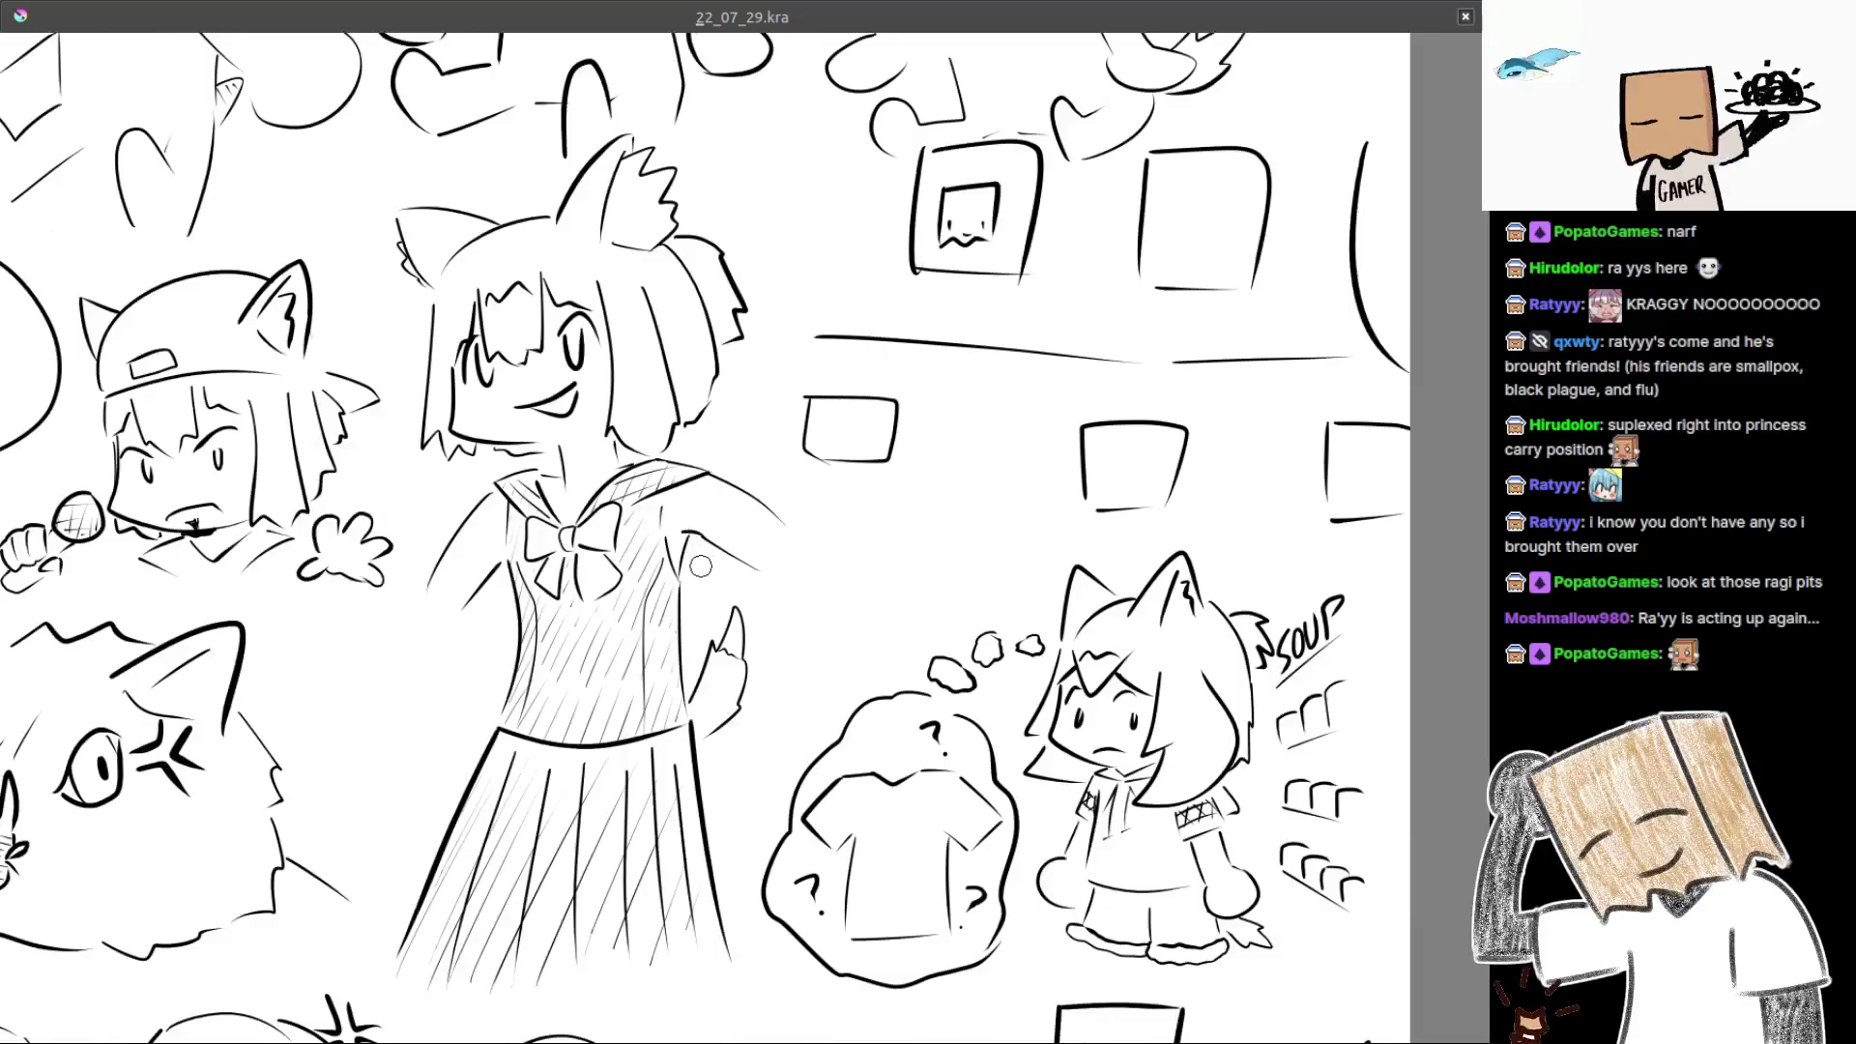
Examine the cat-eared character in the backwards cap beside the sailor-uniform girl
drag(701, 567, 752, 550)
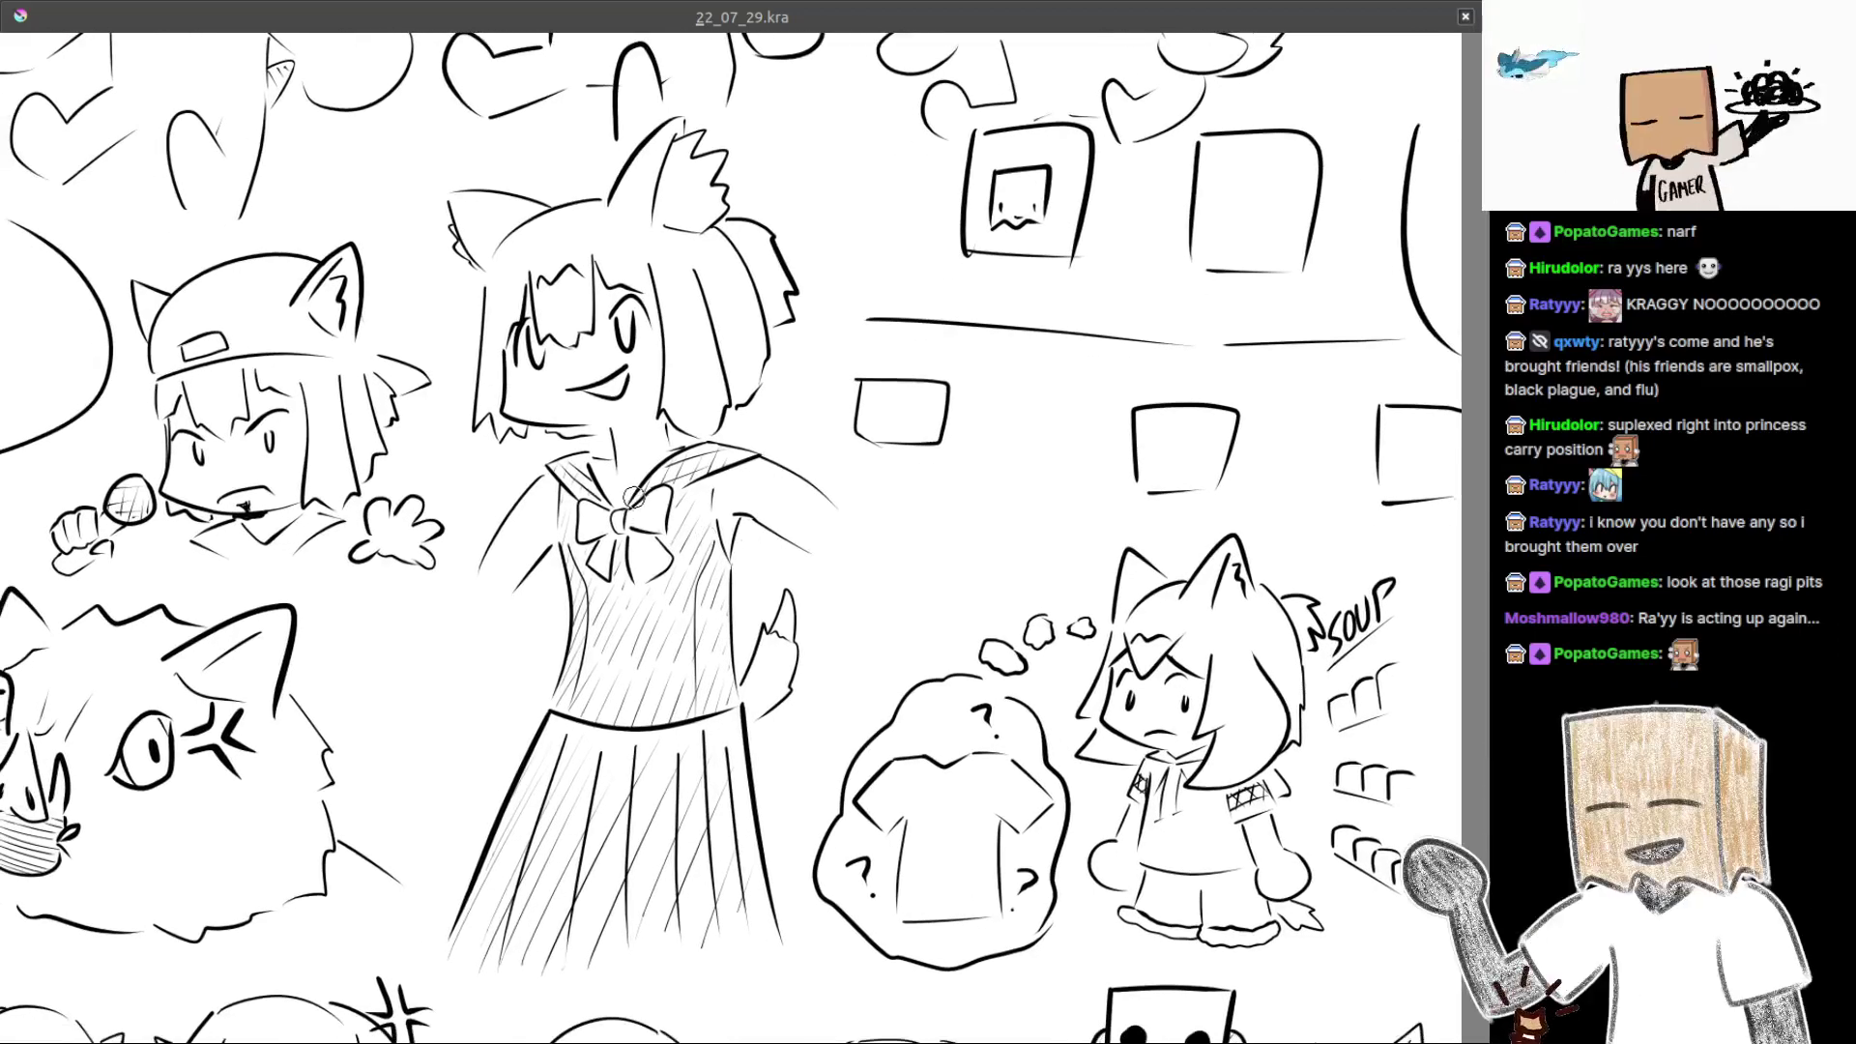
scroll(633, 496, down, 1)
scroll(580, 498, up, 1)
scroll(532, 503, down, 2)
scroll(437, 512, up, 3)
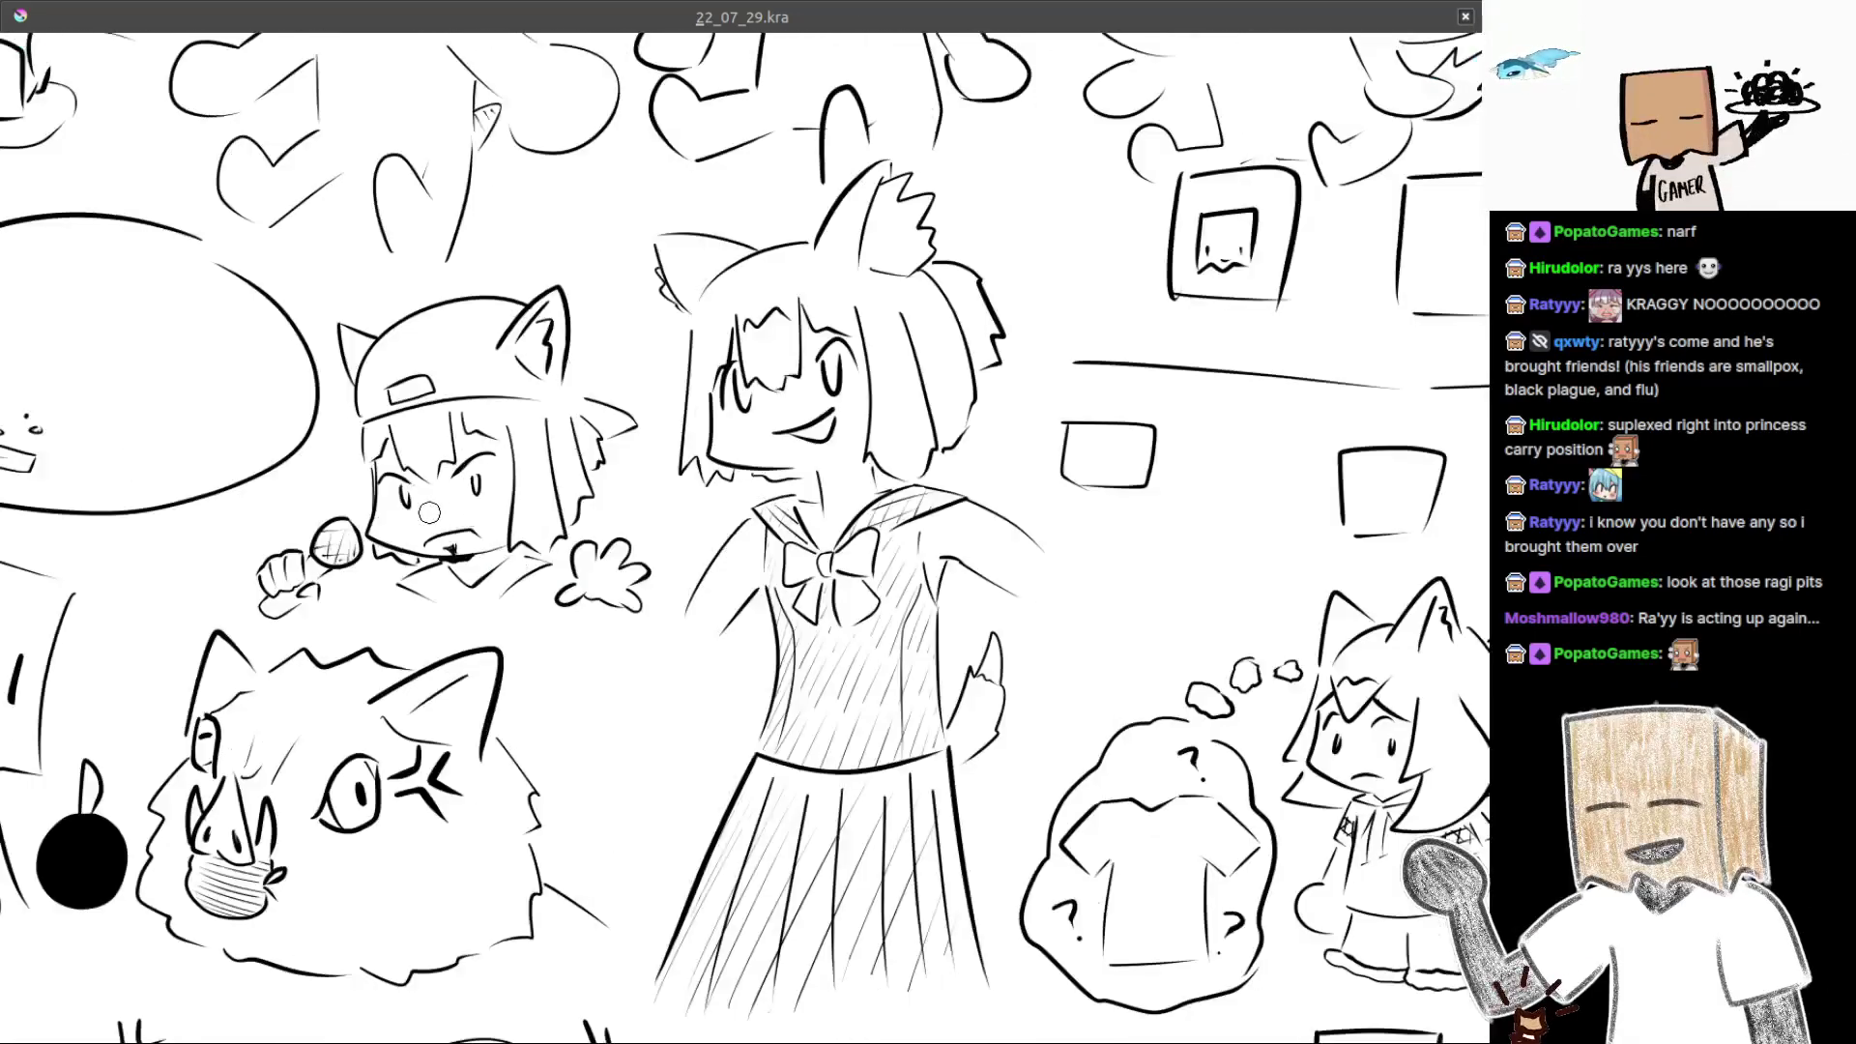
scroll(437, 512, up, 1)
scroll(454, 498, up, 2)
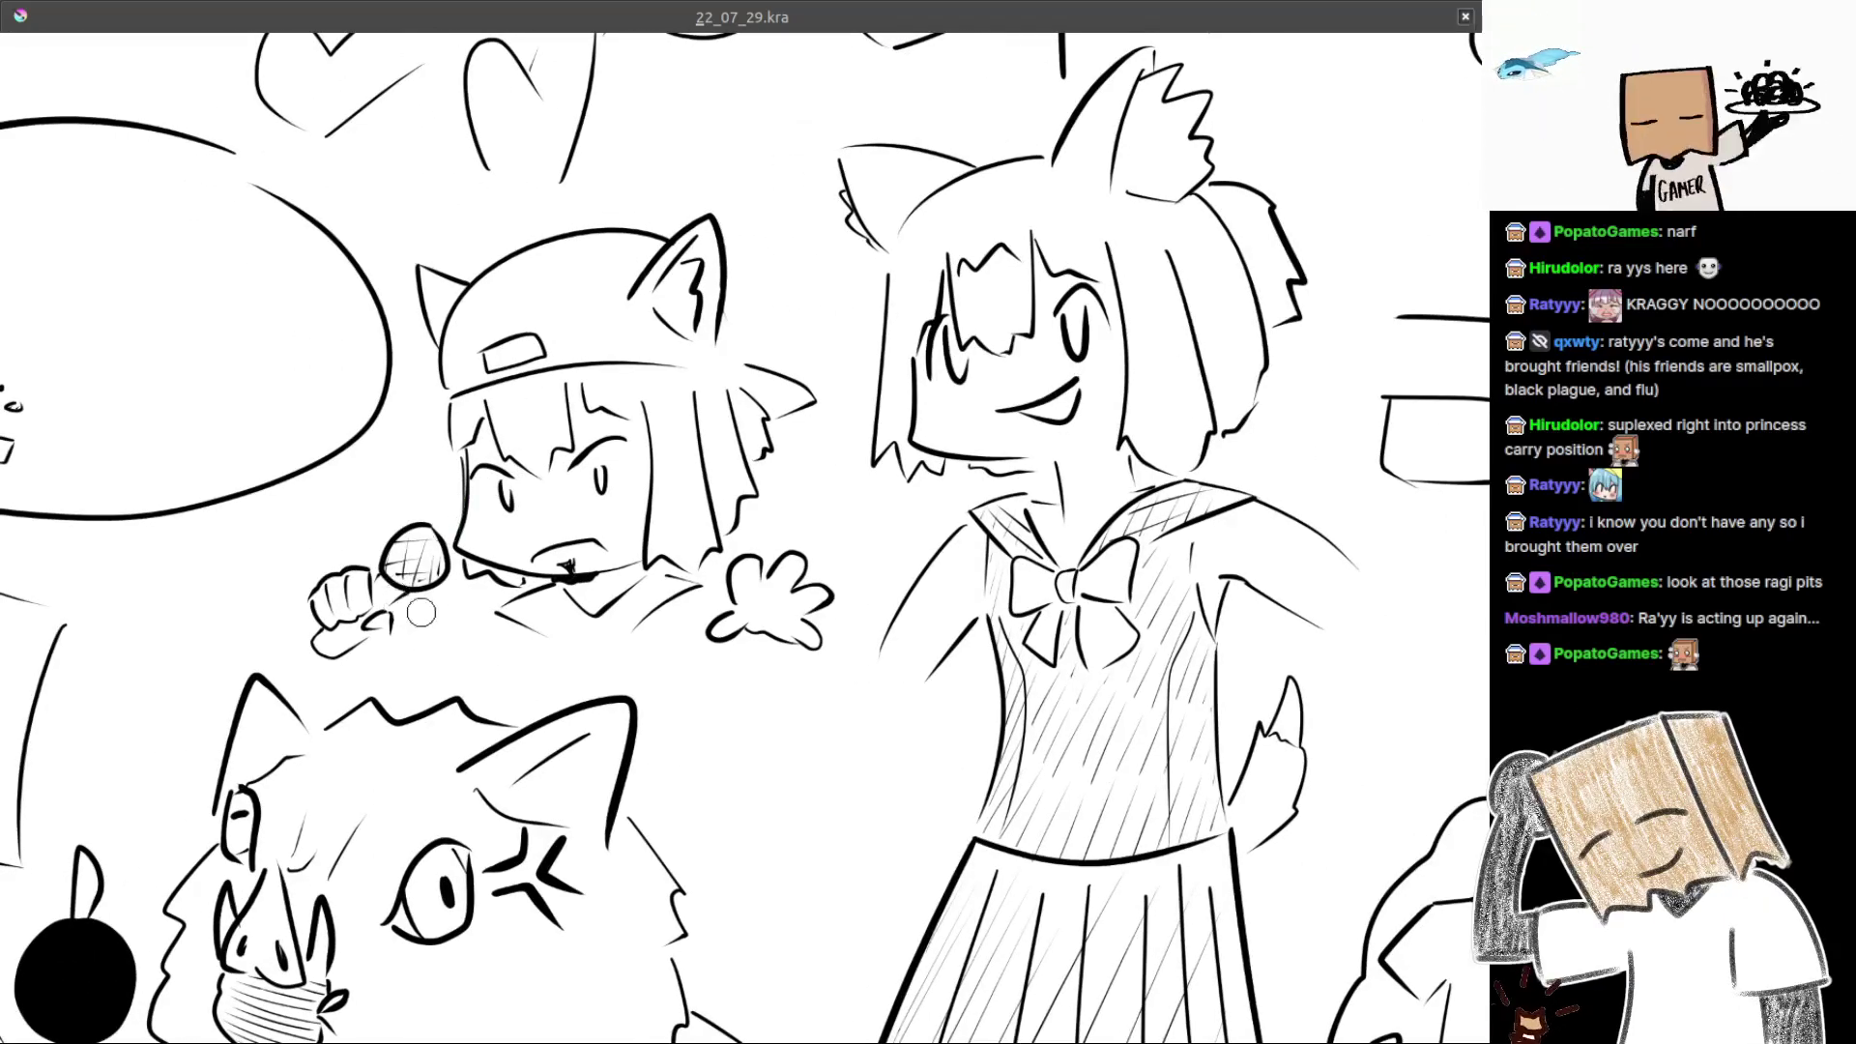
scroll(425, 599, down, 1)
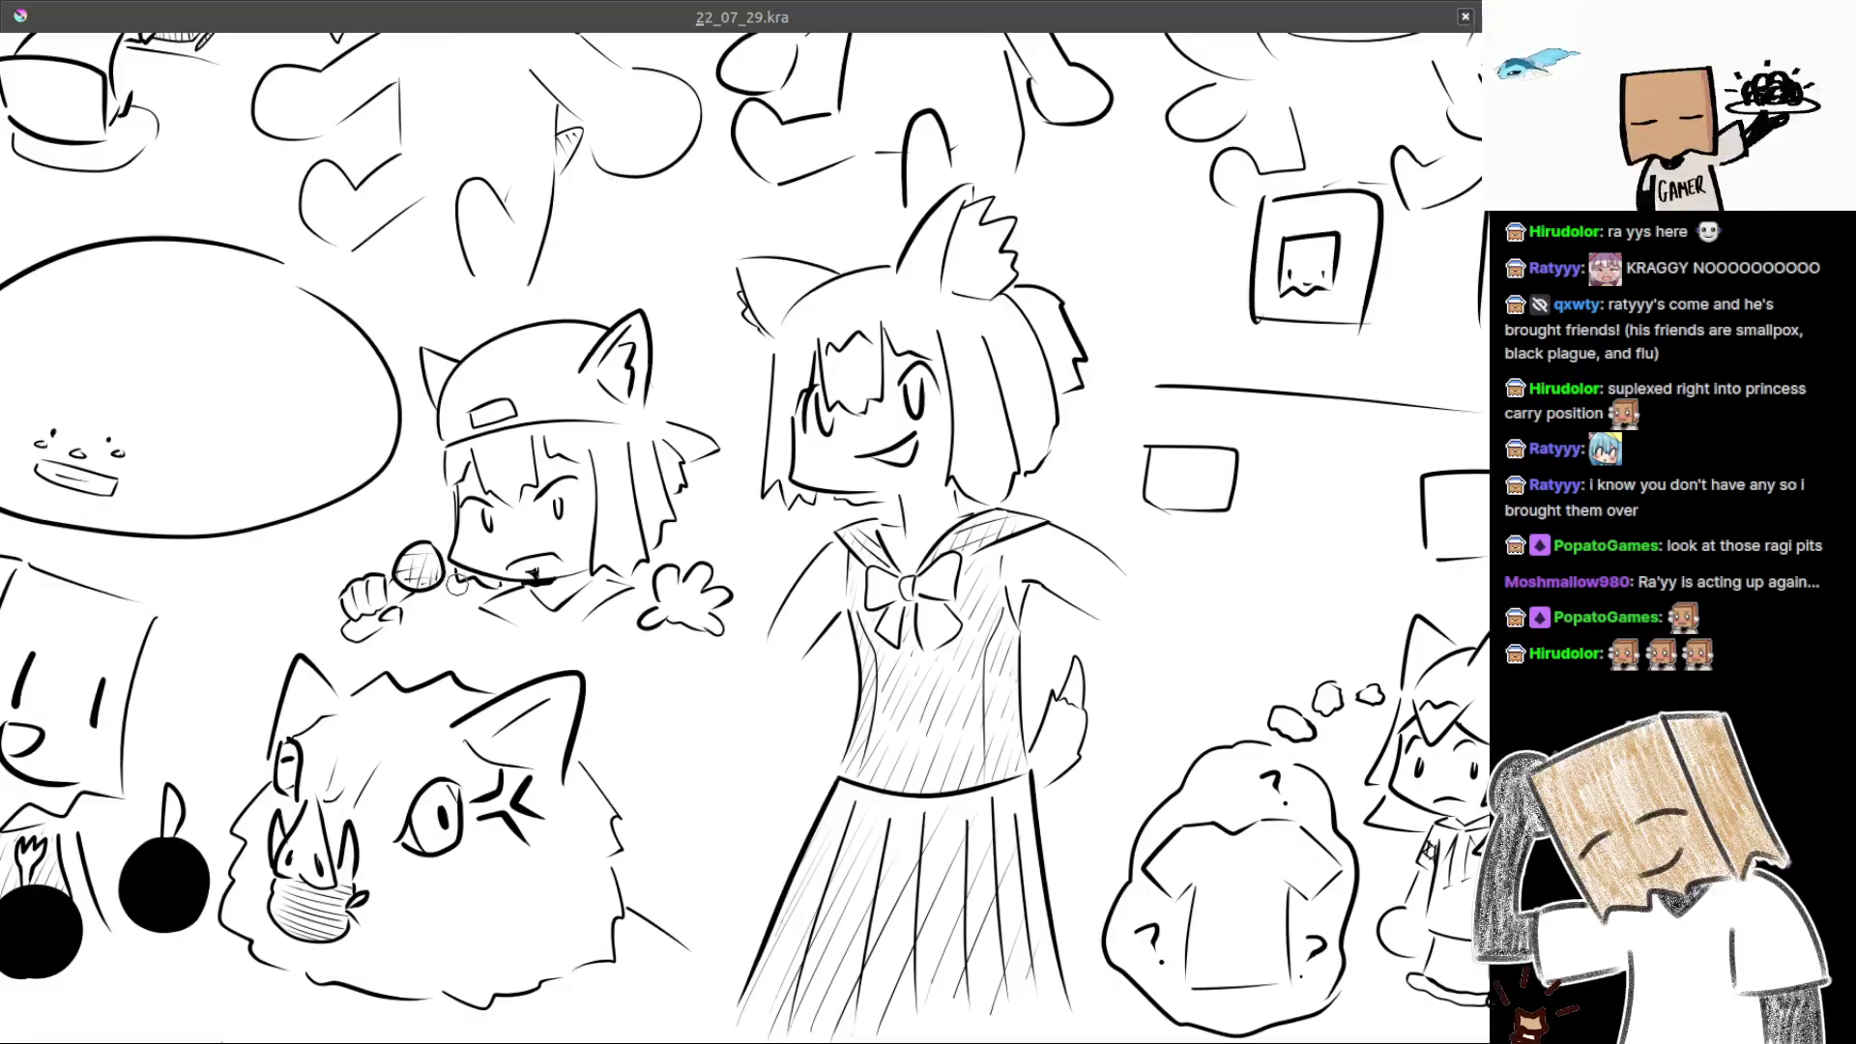
Examine the framed pictures on the right side of the page and the wide-eyed seated characters above them
scroll(455, 584, down, 1)
mouse_move(573, 520)
mouse_down()
mouse_move(457, 522)
mouse_move(426, 656)
mouse_up()
scroll(1063, 503, up, 1)
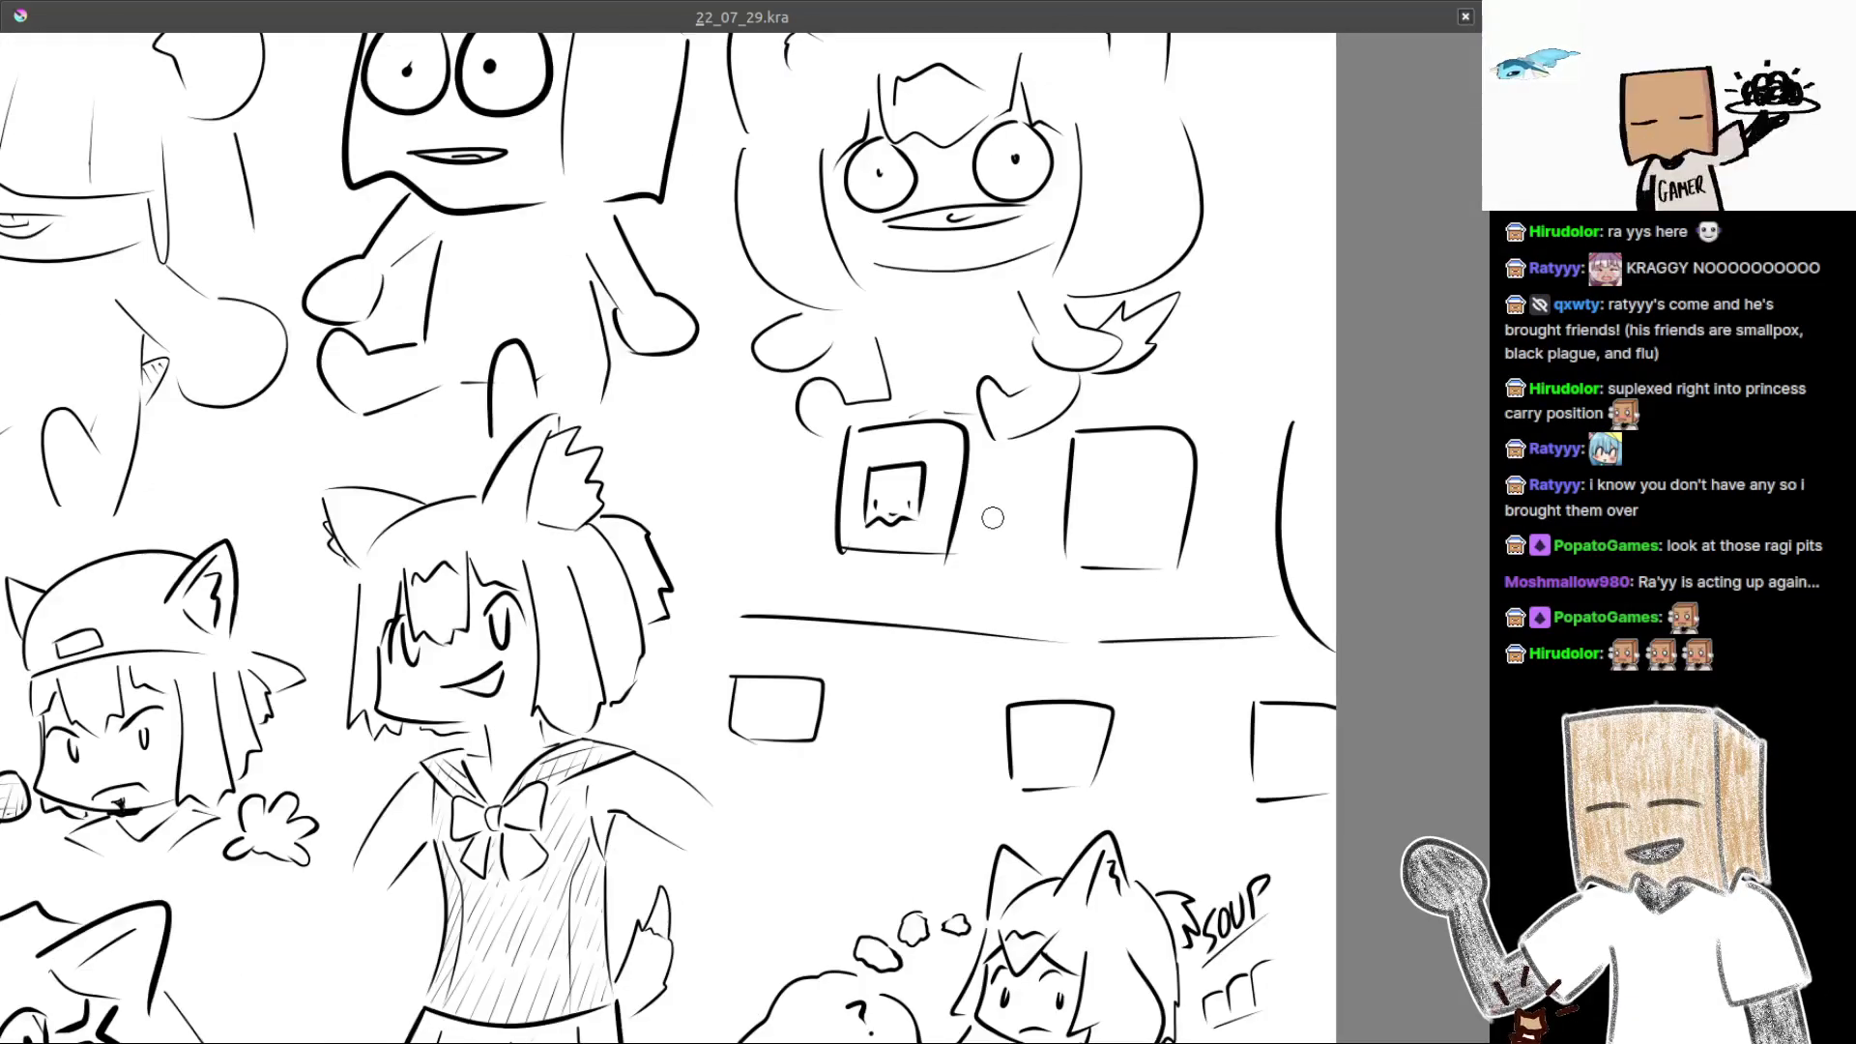
drag(992, 514, 763, 502)
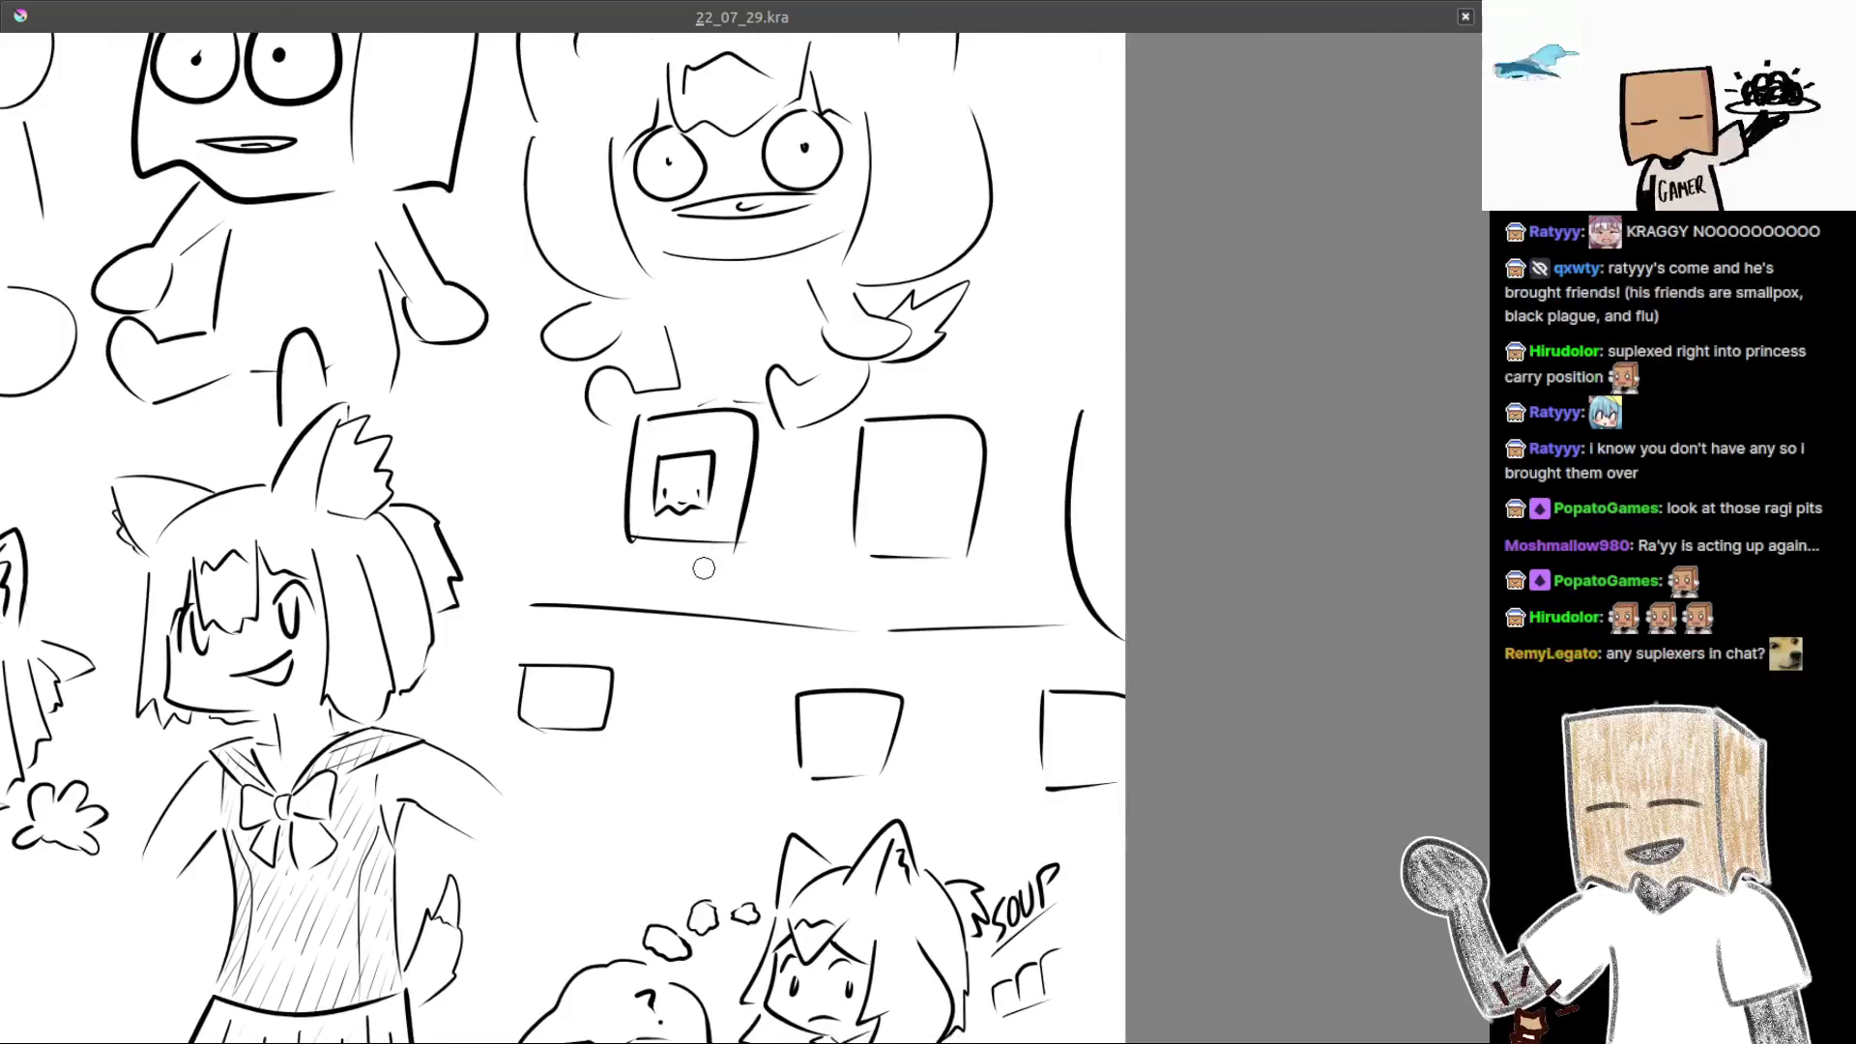
drag(705, 553, 744, 635)
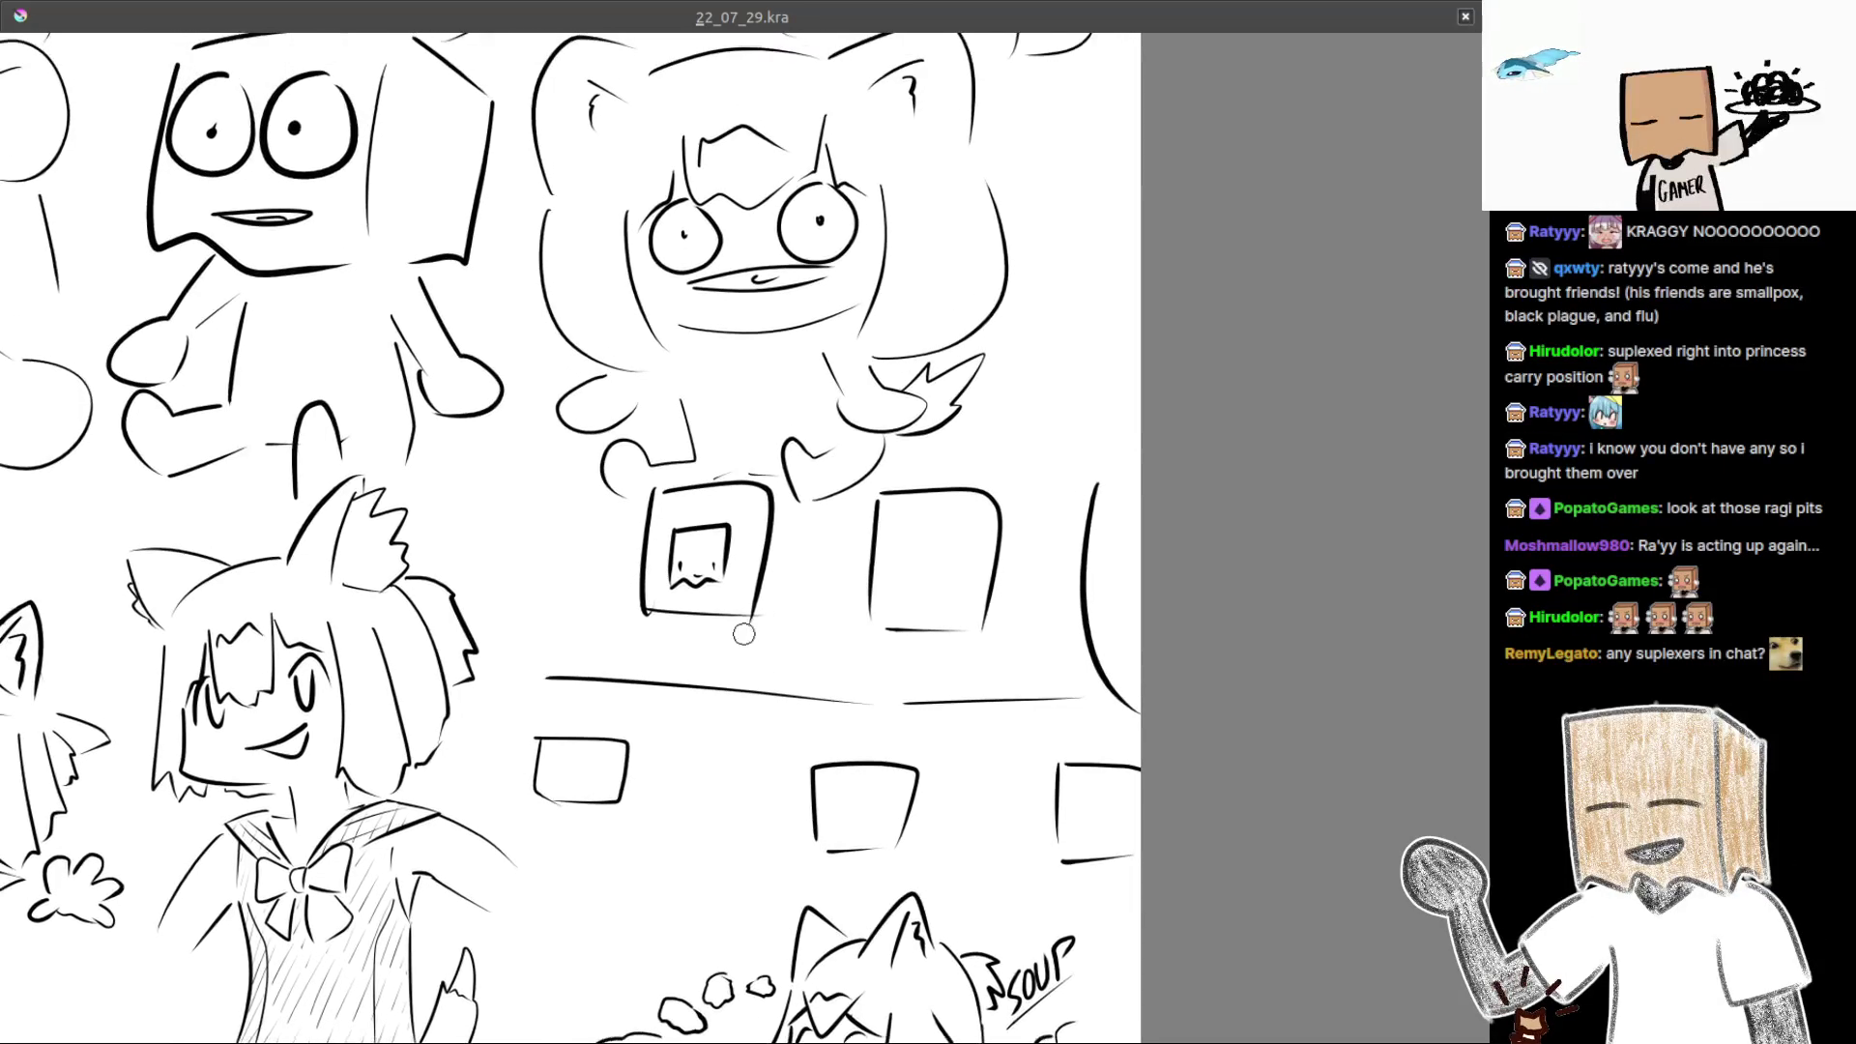
scroll(744, 635, down, 4)
scroll(525, 602, up, 3)
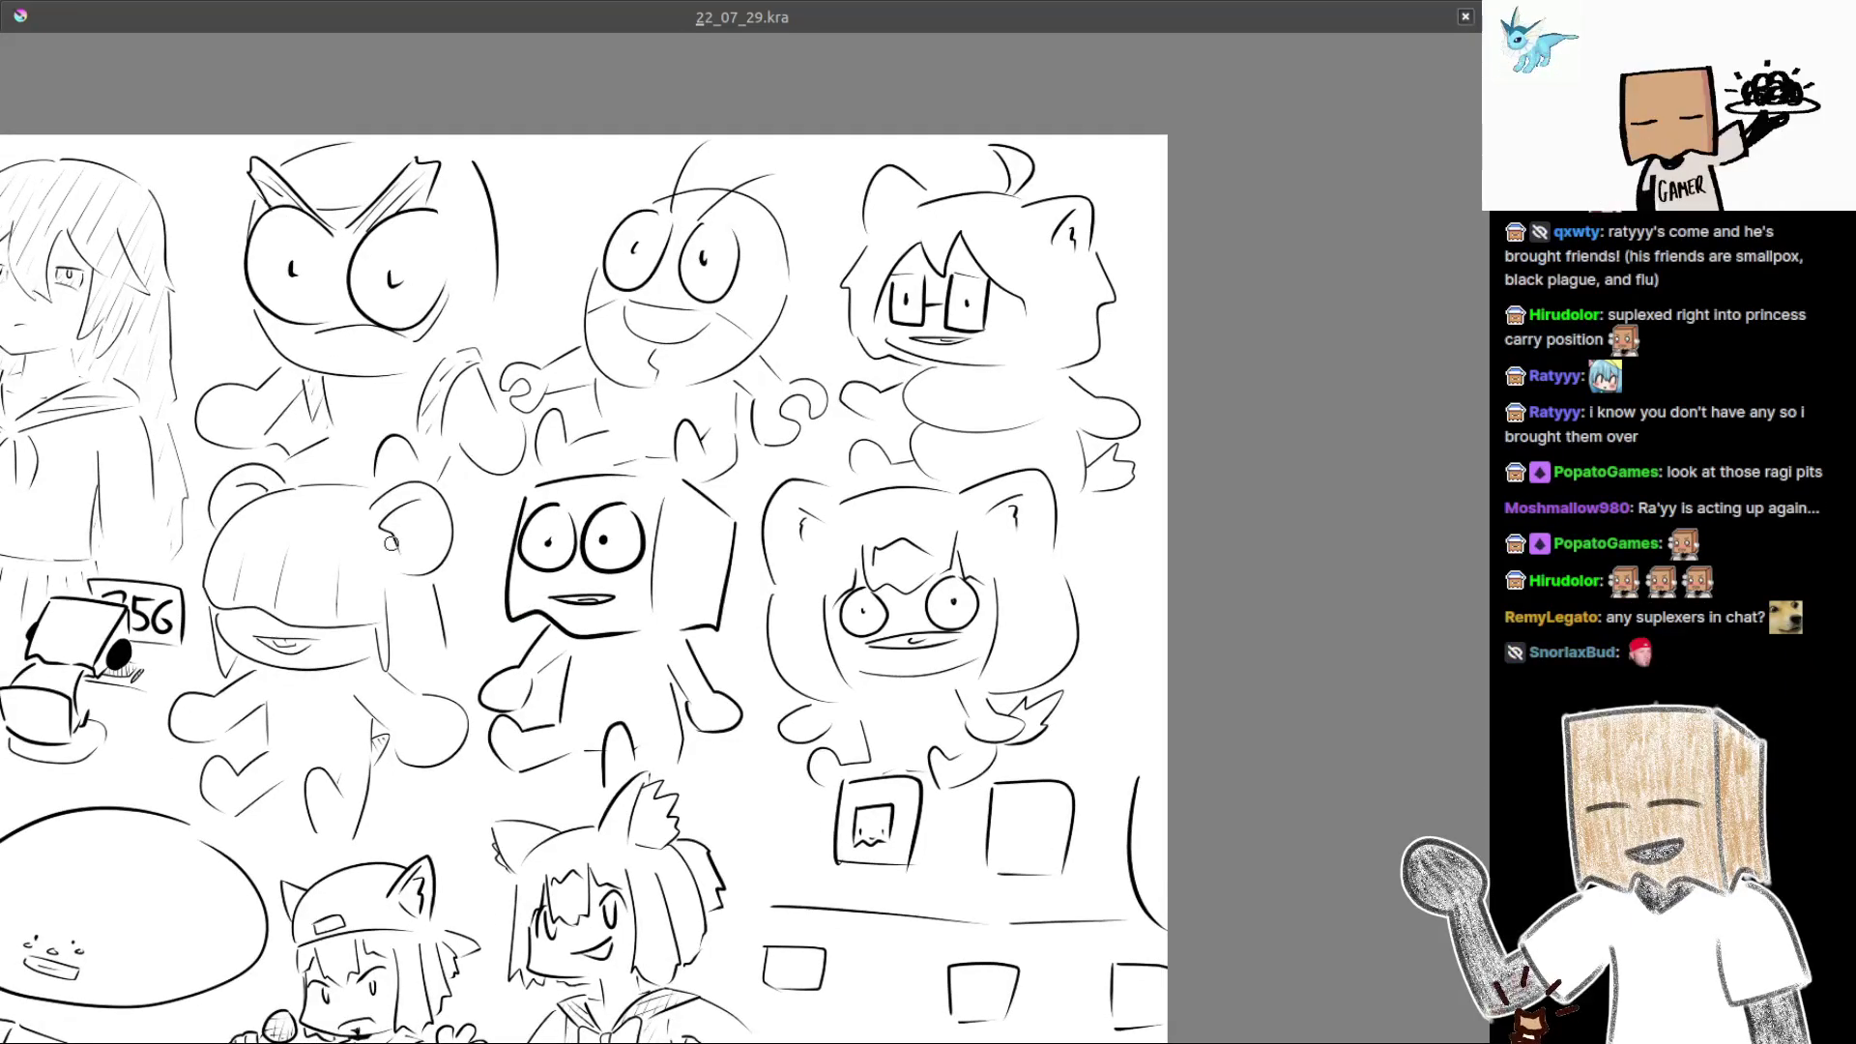
Examine the seated round-eyed characters, the peace-sign sailor girl and the sunglasses character in the upper part of the page
drag(391, 542, 694, 289)
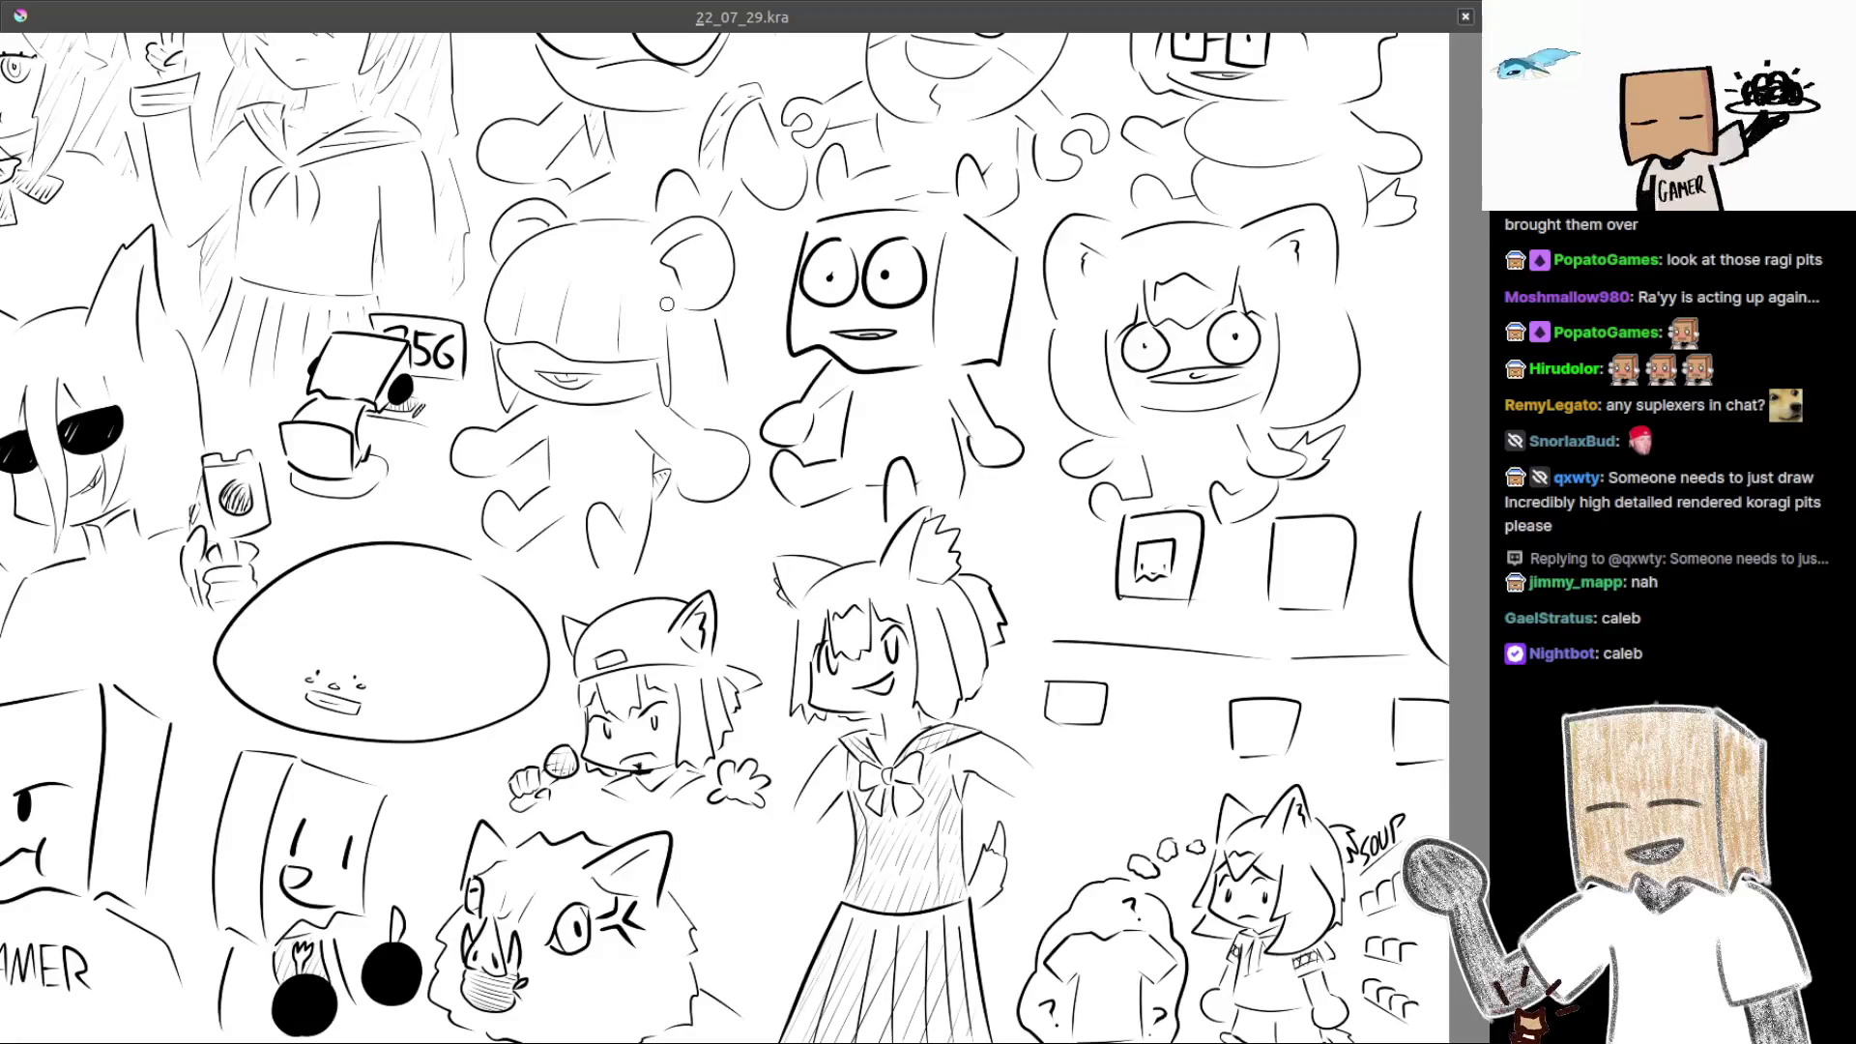
drag(667, 304, 658, 410)
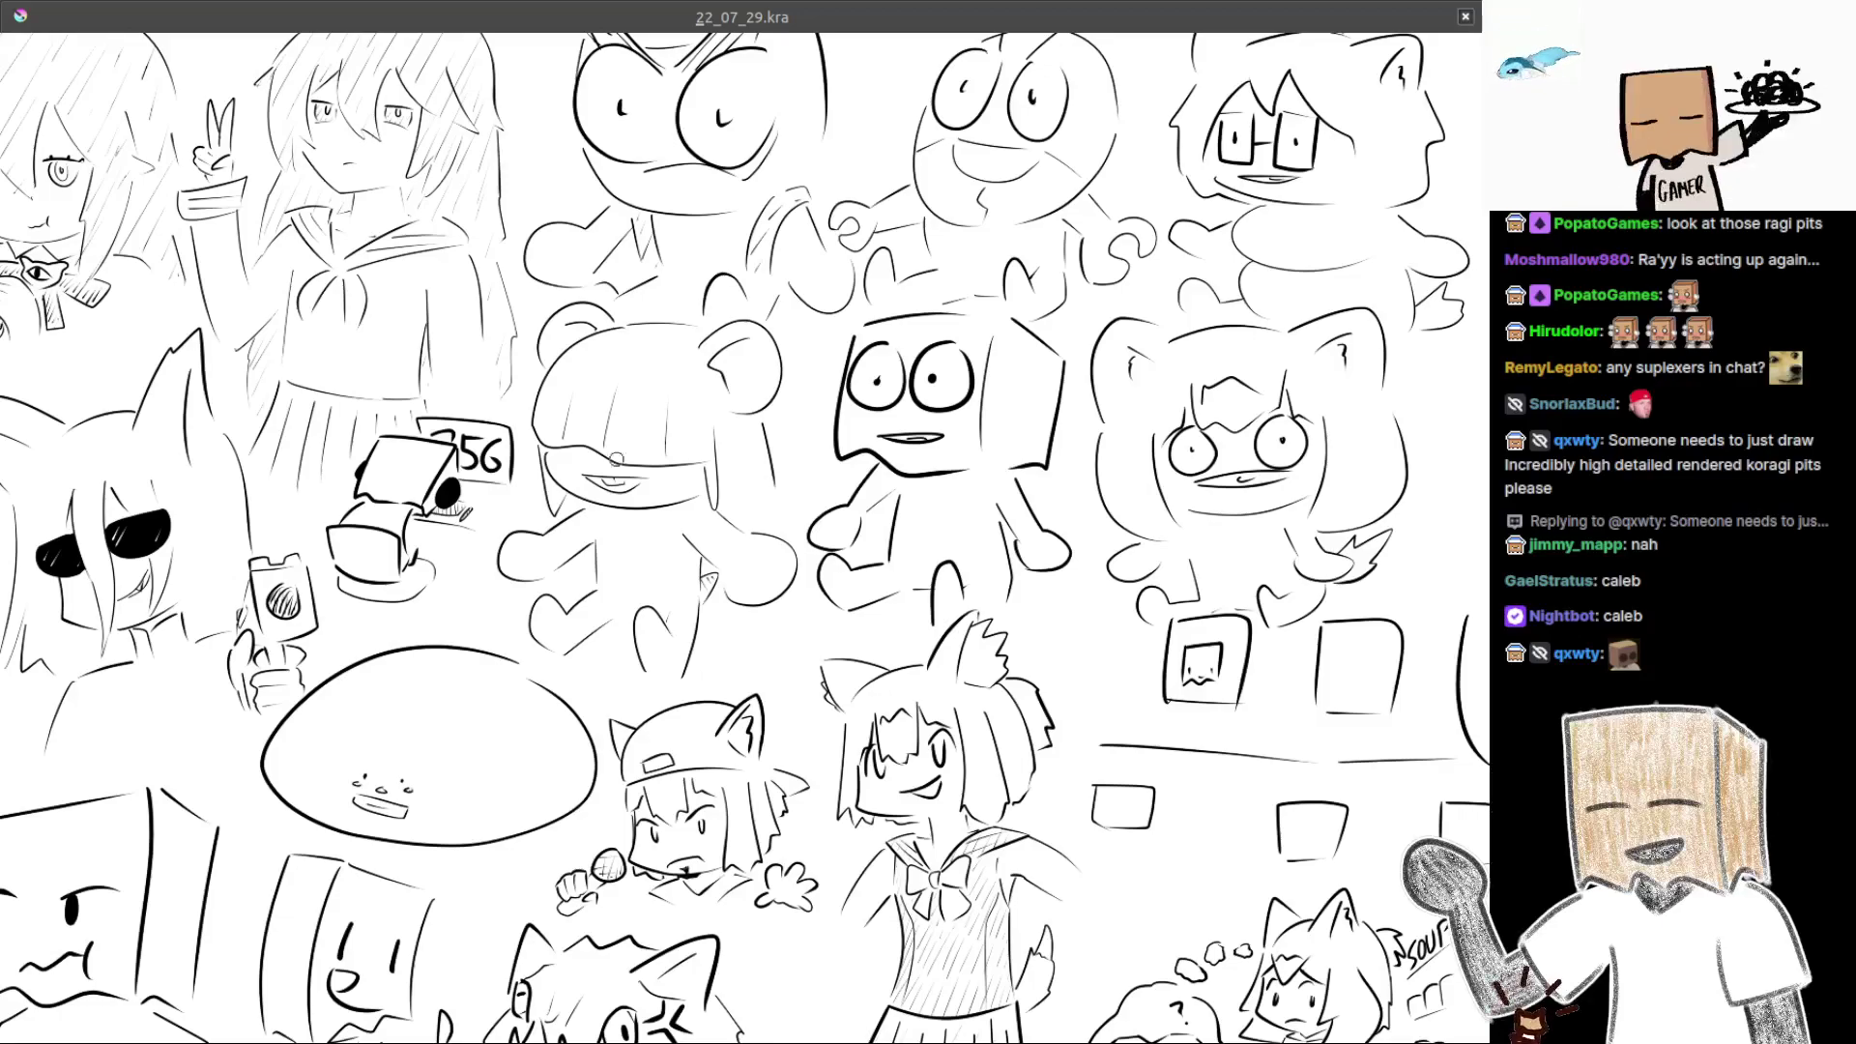
mouse_move(537, 447)
mouse_down()
mouse_move(701, 539)
mouse_move(848, 539)
mouse_move(999, 622)
mouse_move(1021, 592)
mouse_up()
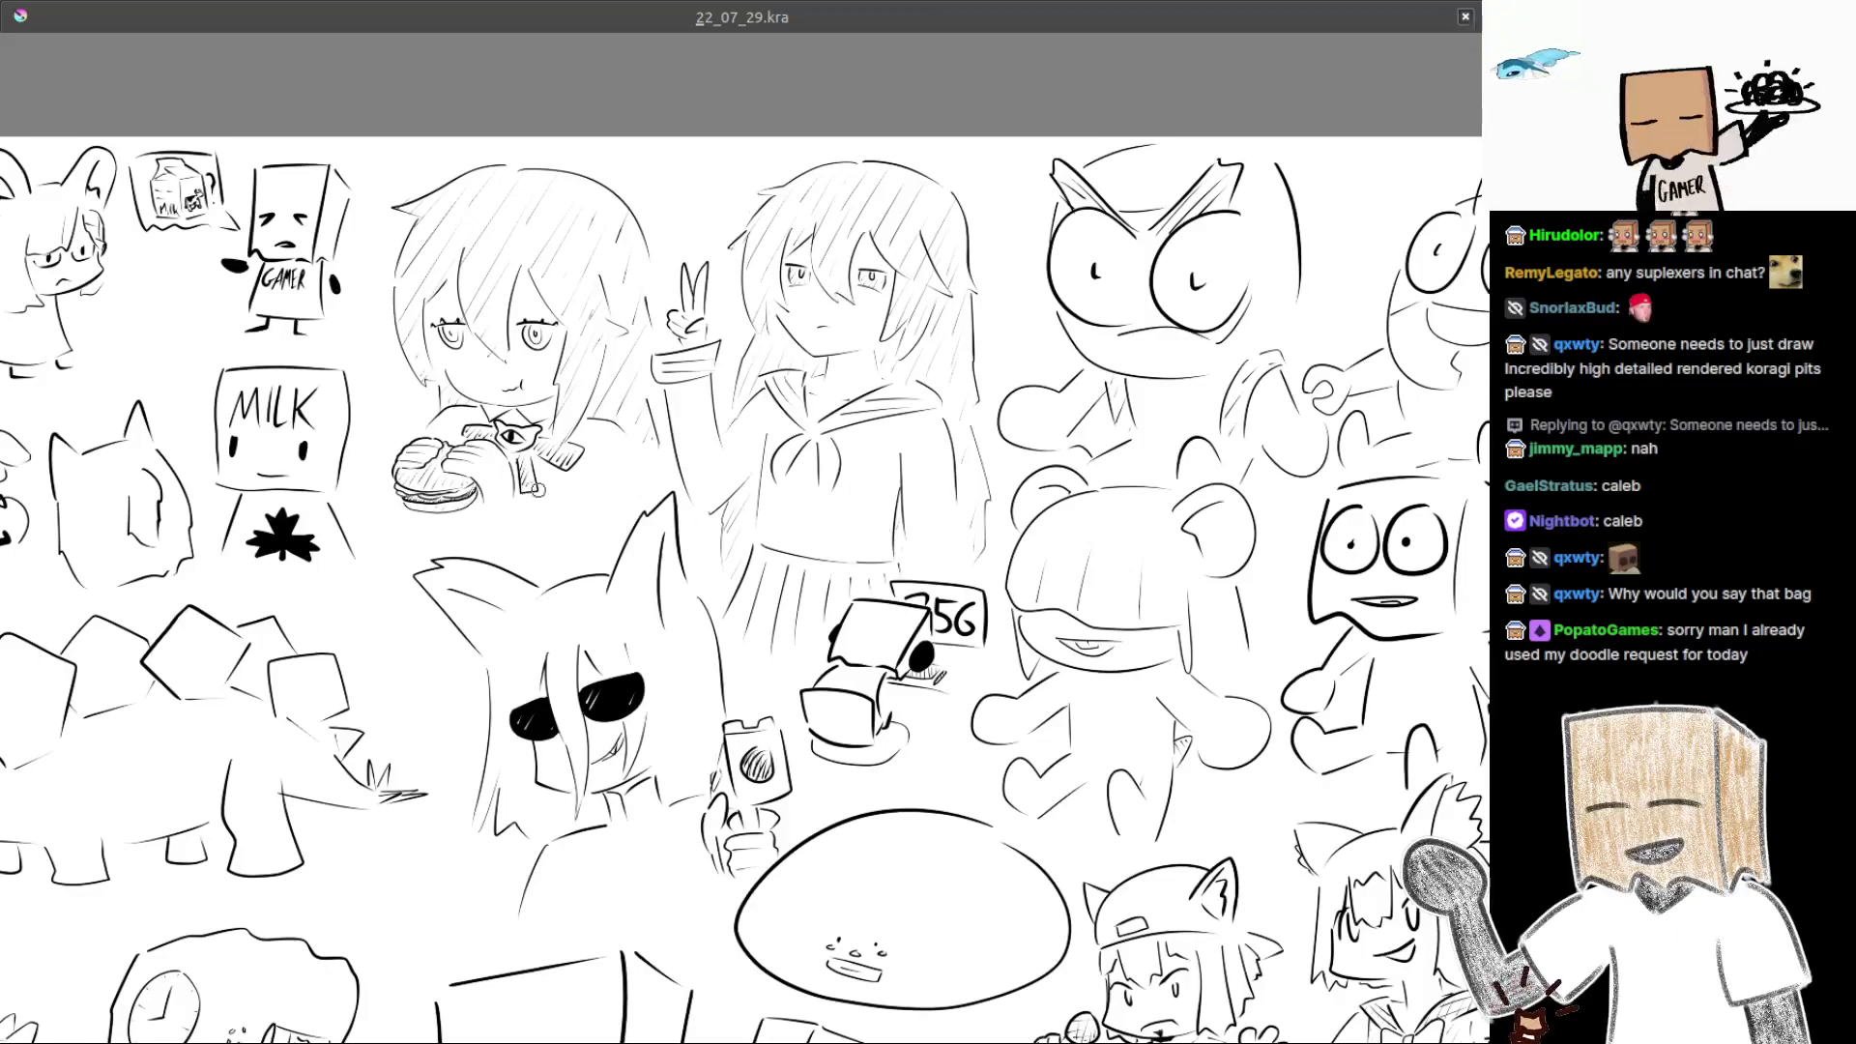
drag(811, 438, 809, 377)
drag(732, 474, 795, 417)
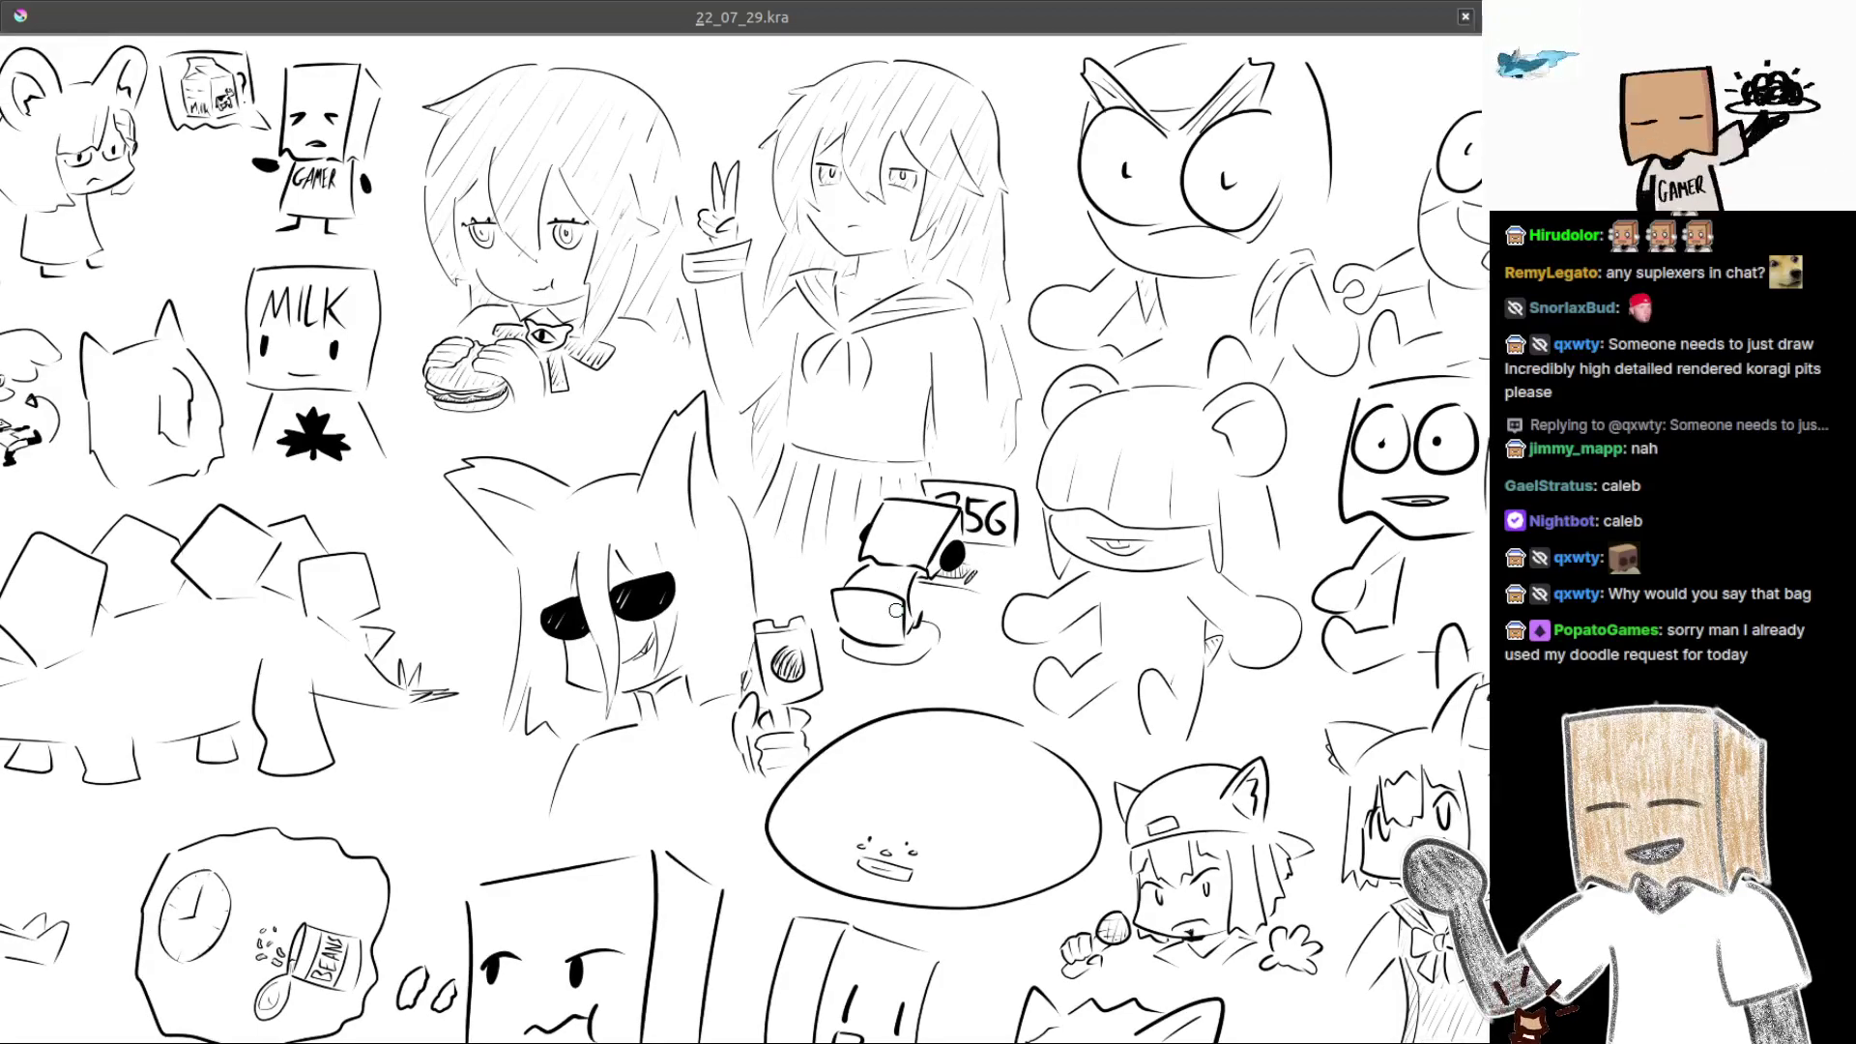
drag(714, 652, 832, 603)
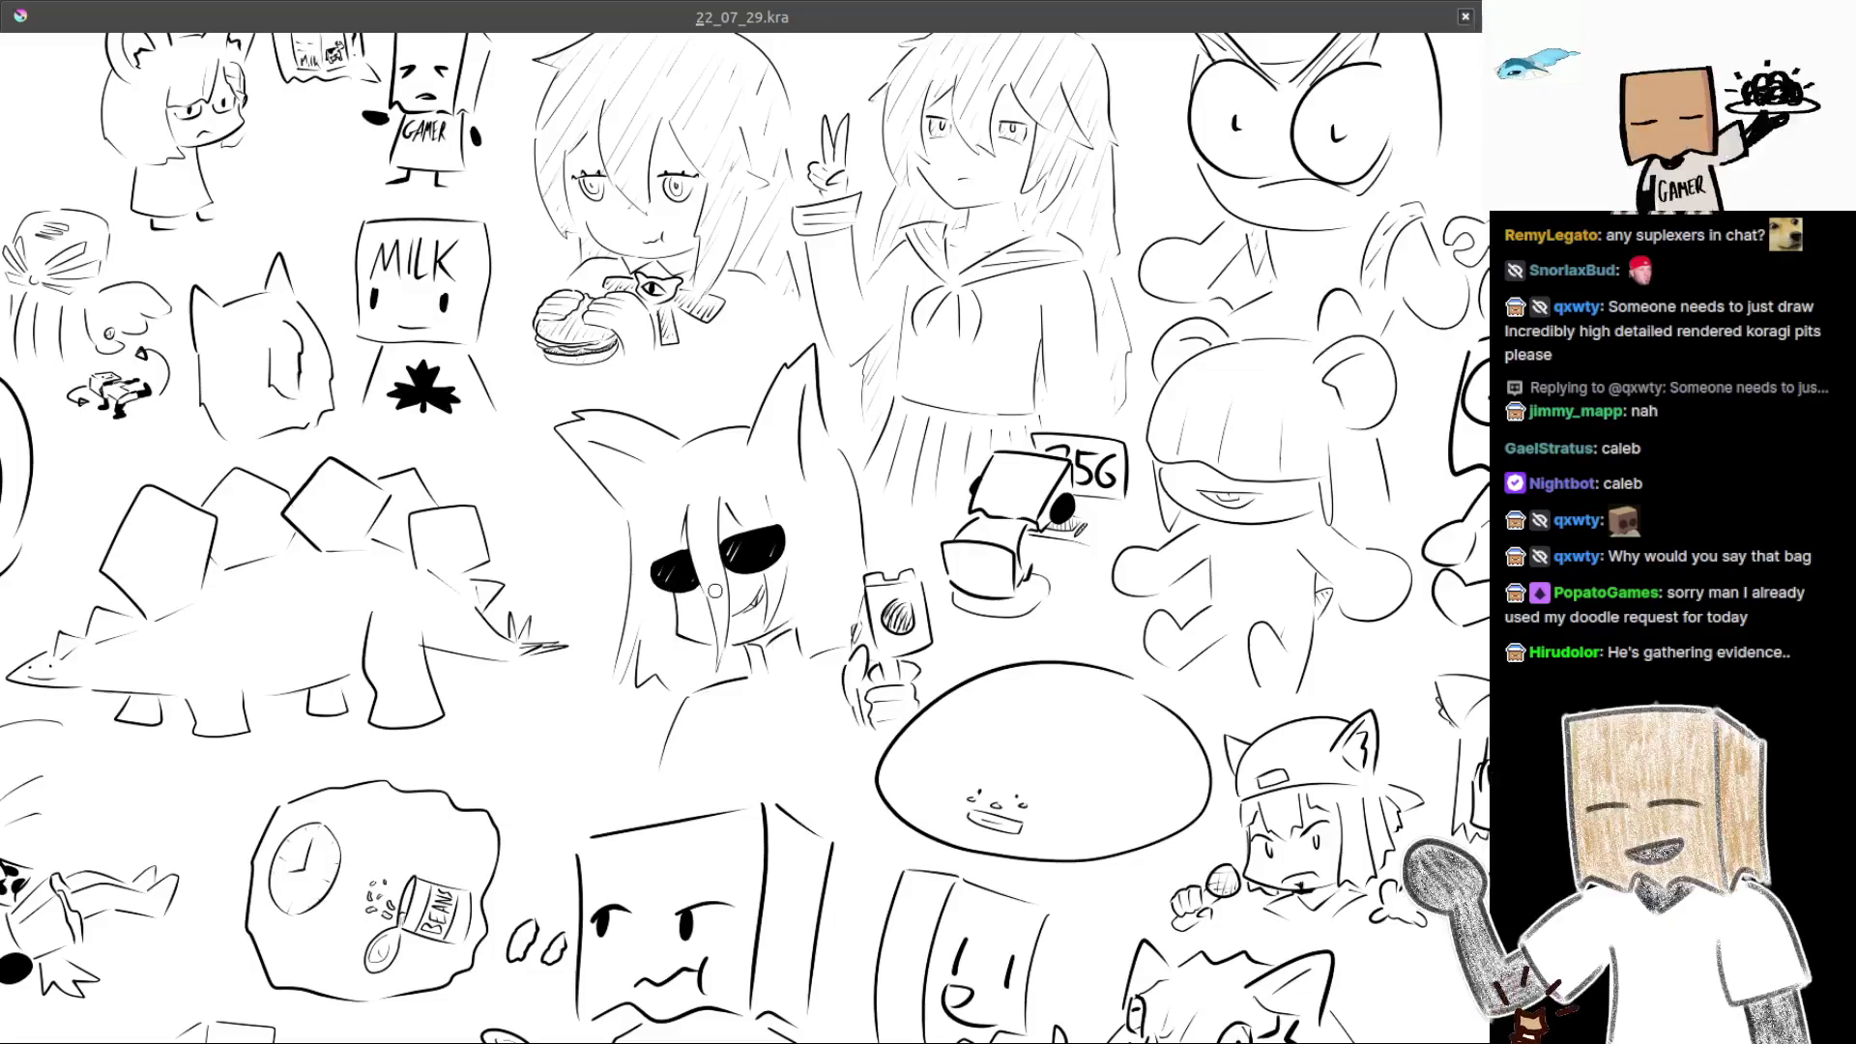
drag(660, 567, 852, 549)
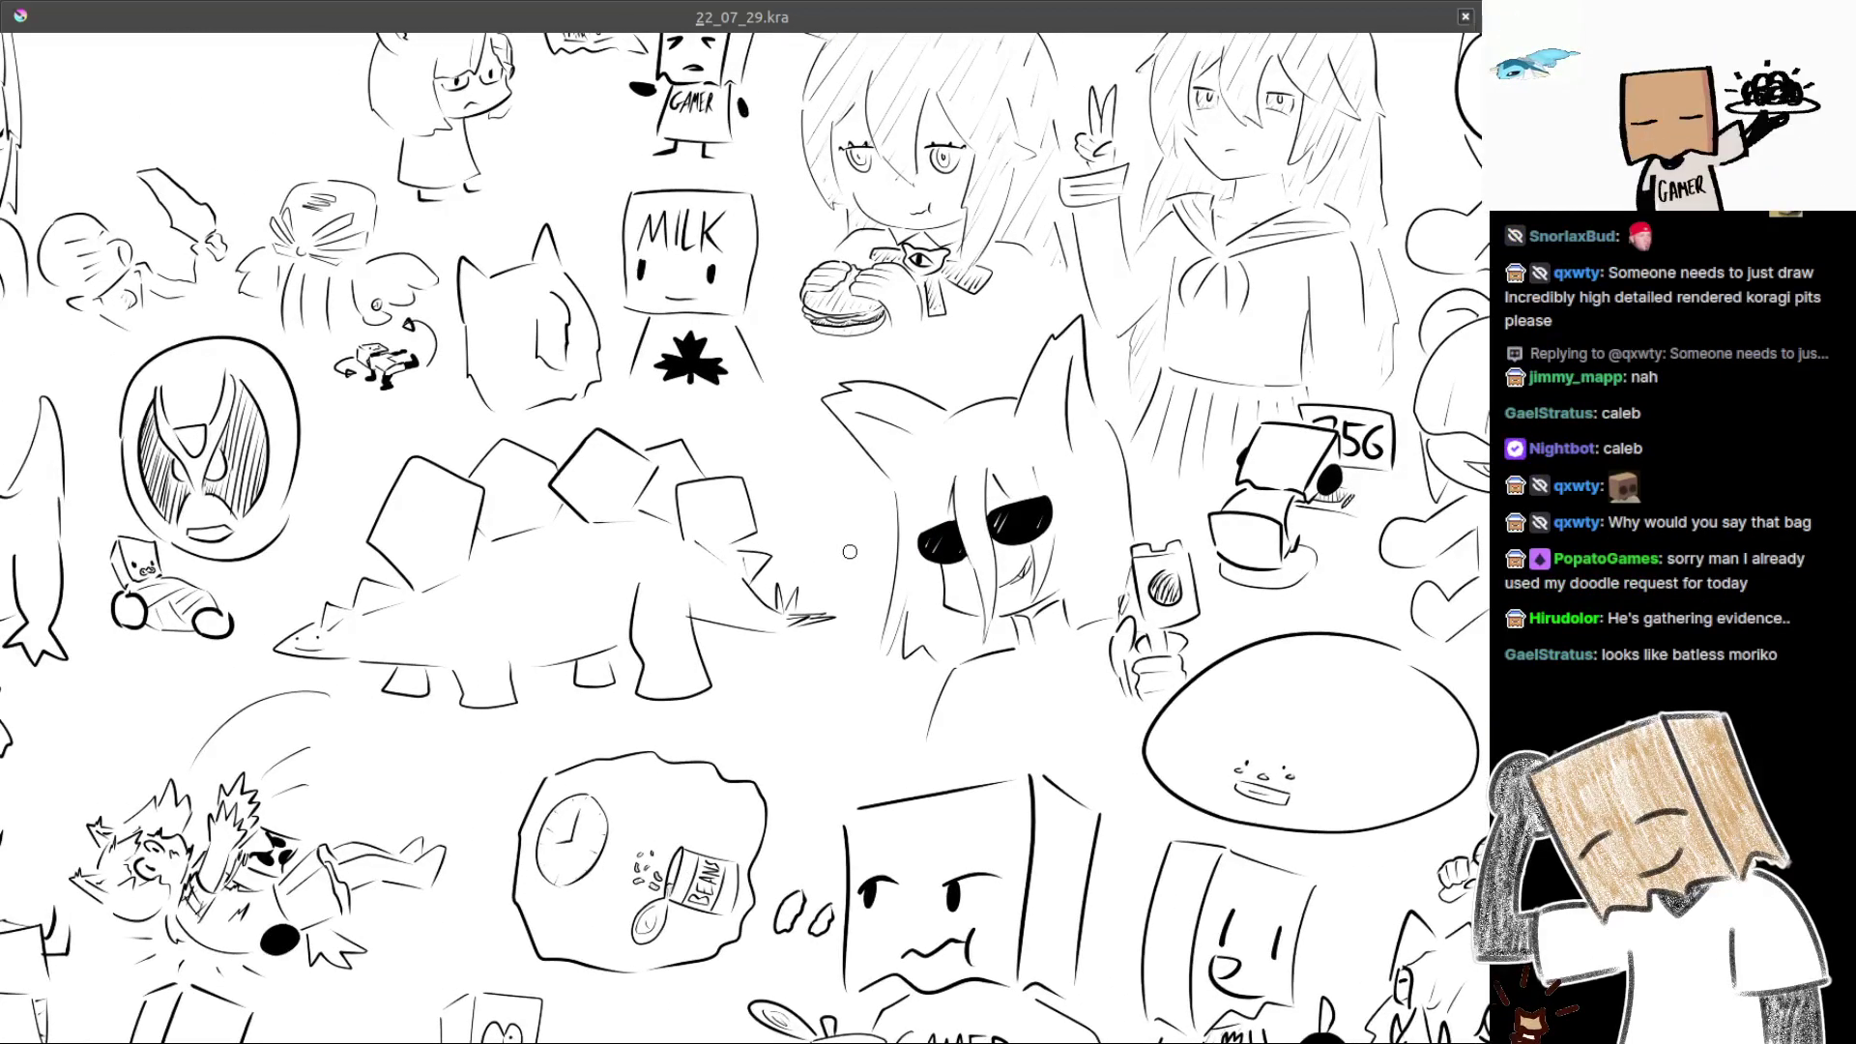
Examine the stegosaurus, the wrestling mask, the milk carton and the mouse-eared girl in the upper left part of the page
scroll(850, 551, down, 2)
scroll(908, 285, up, 2)
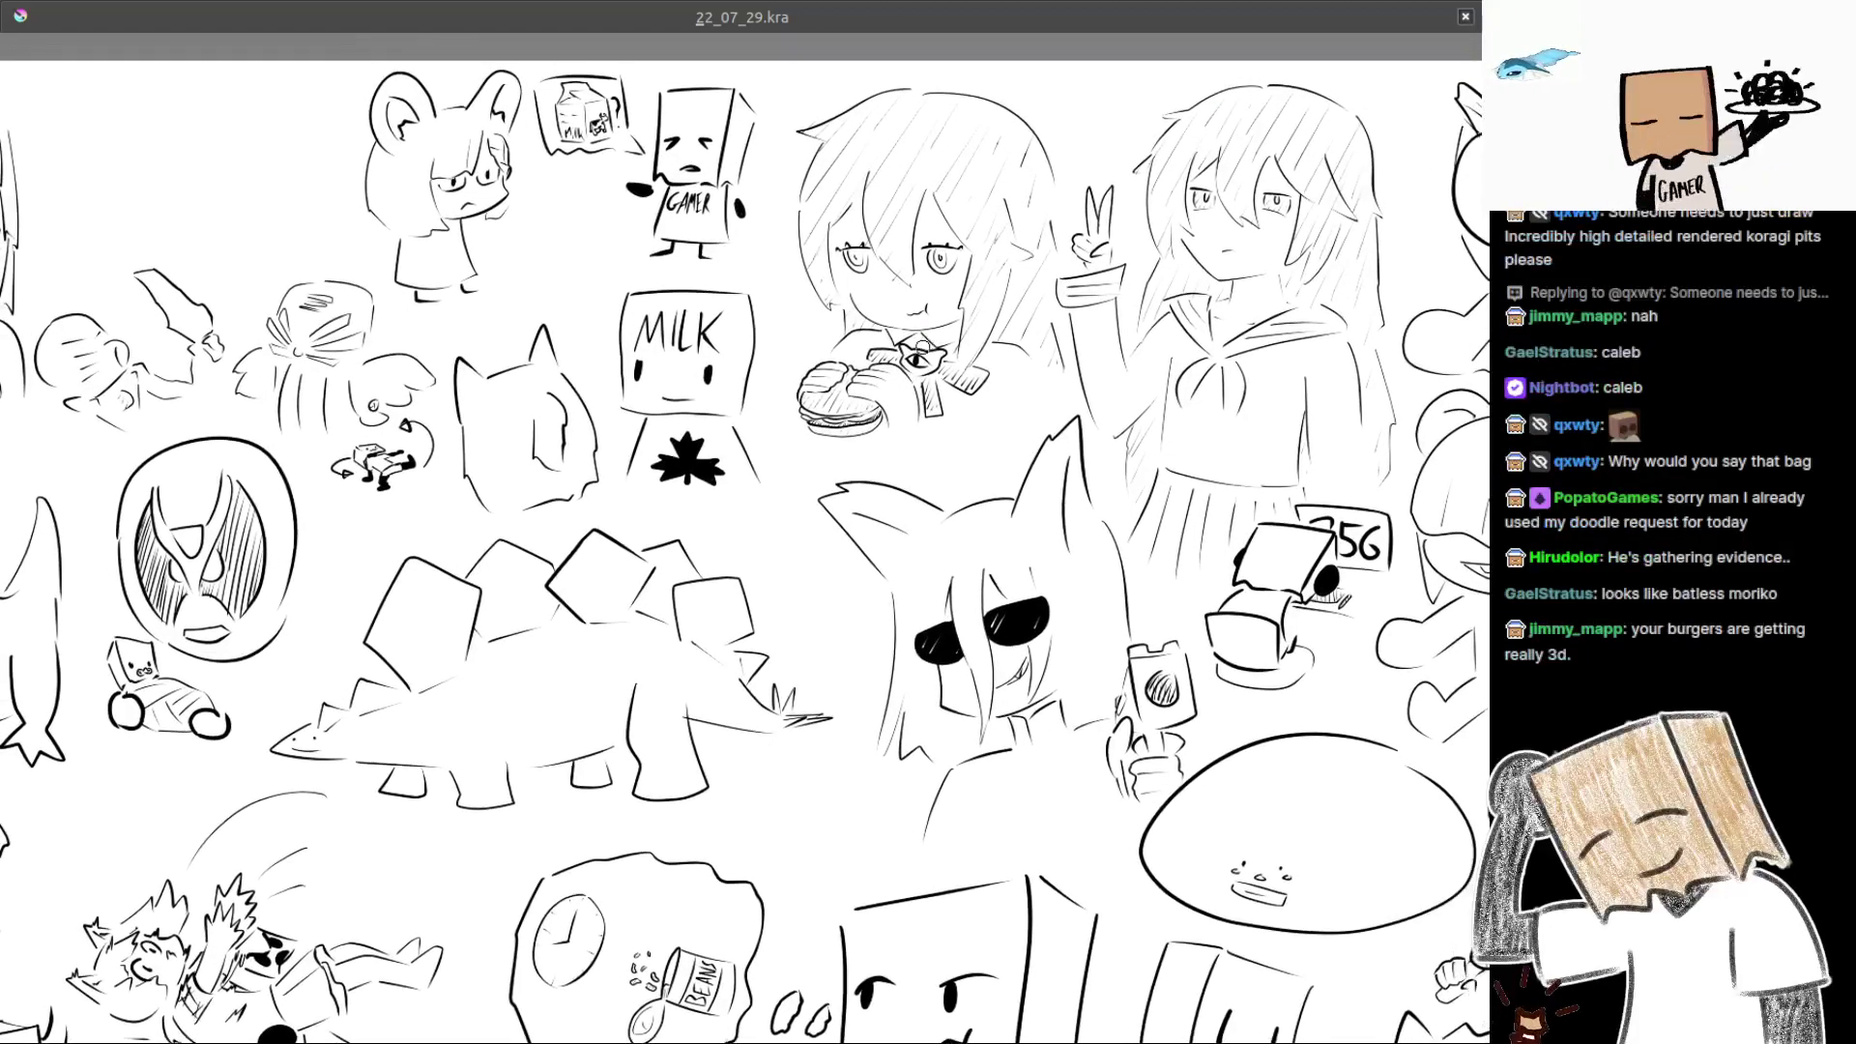
drag(512, 393, 625, 395)
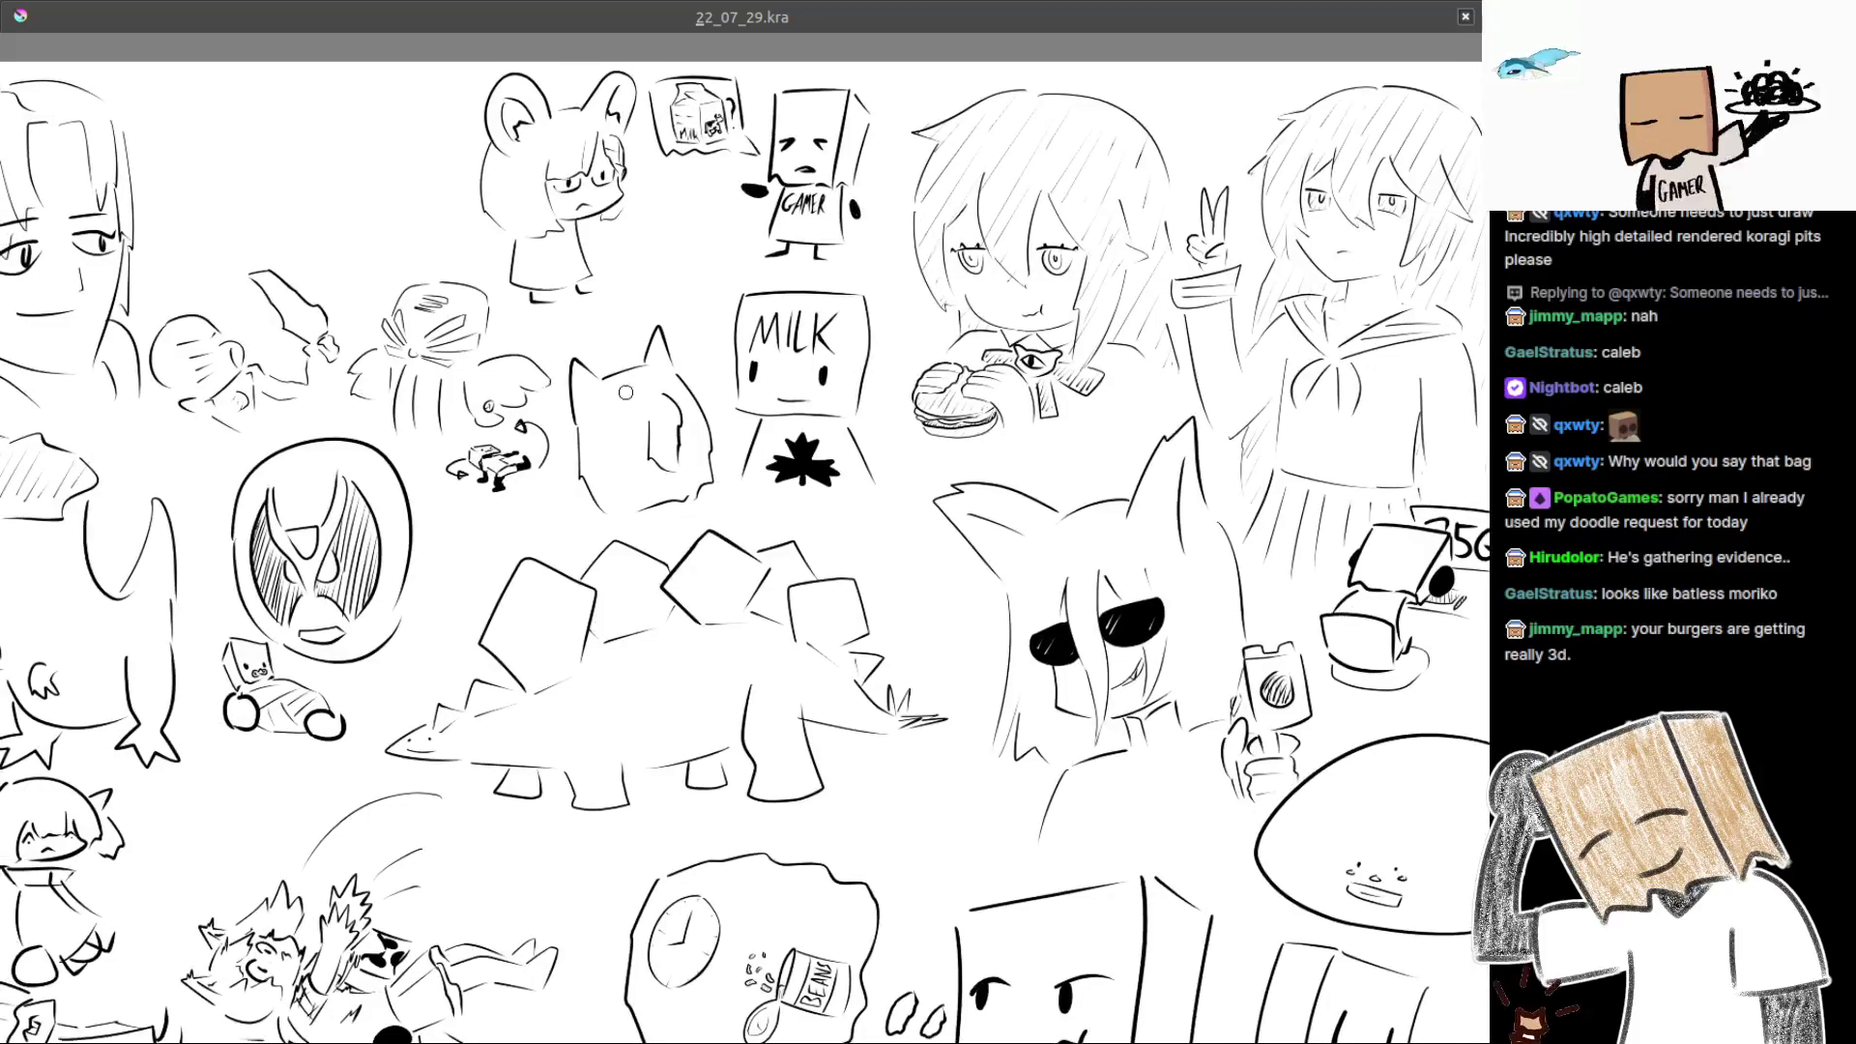
drag(559, 398, 686, 321)
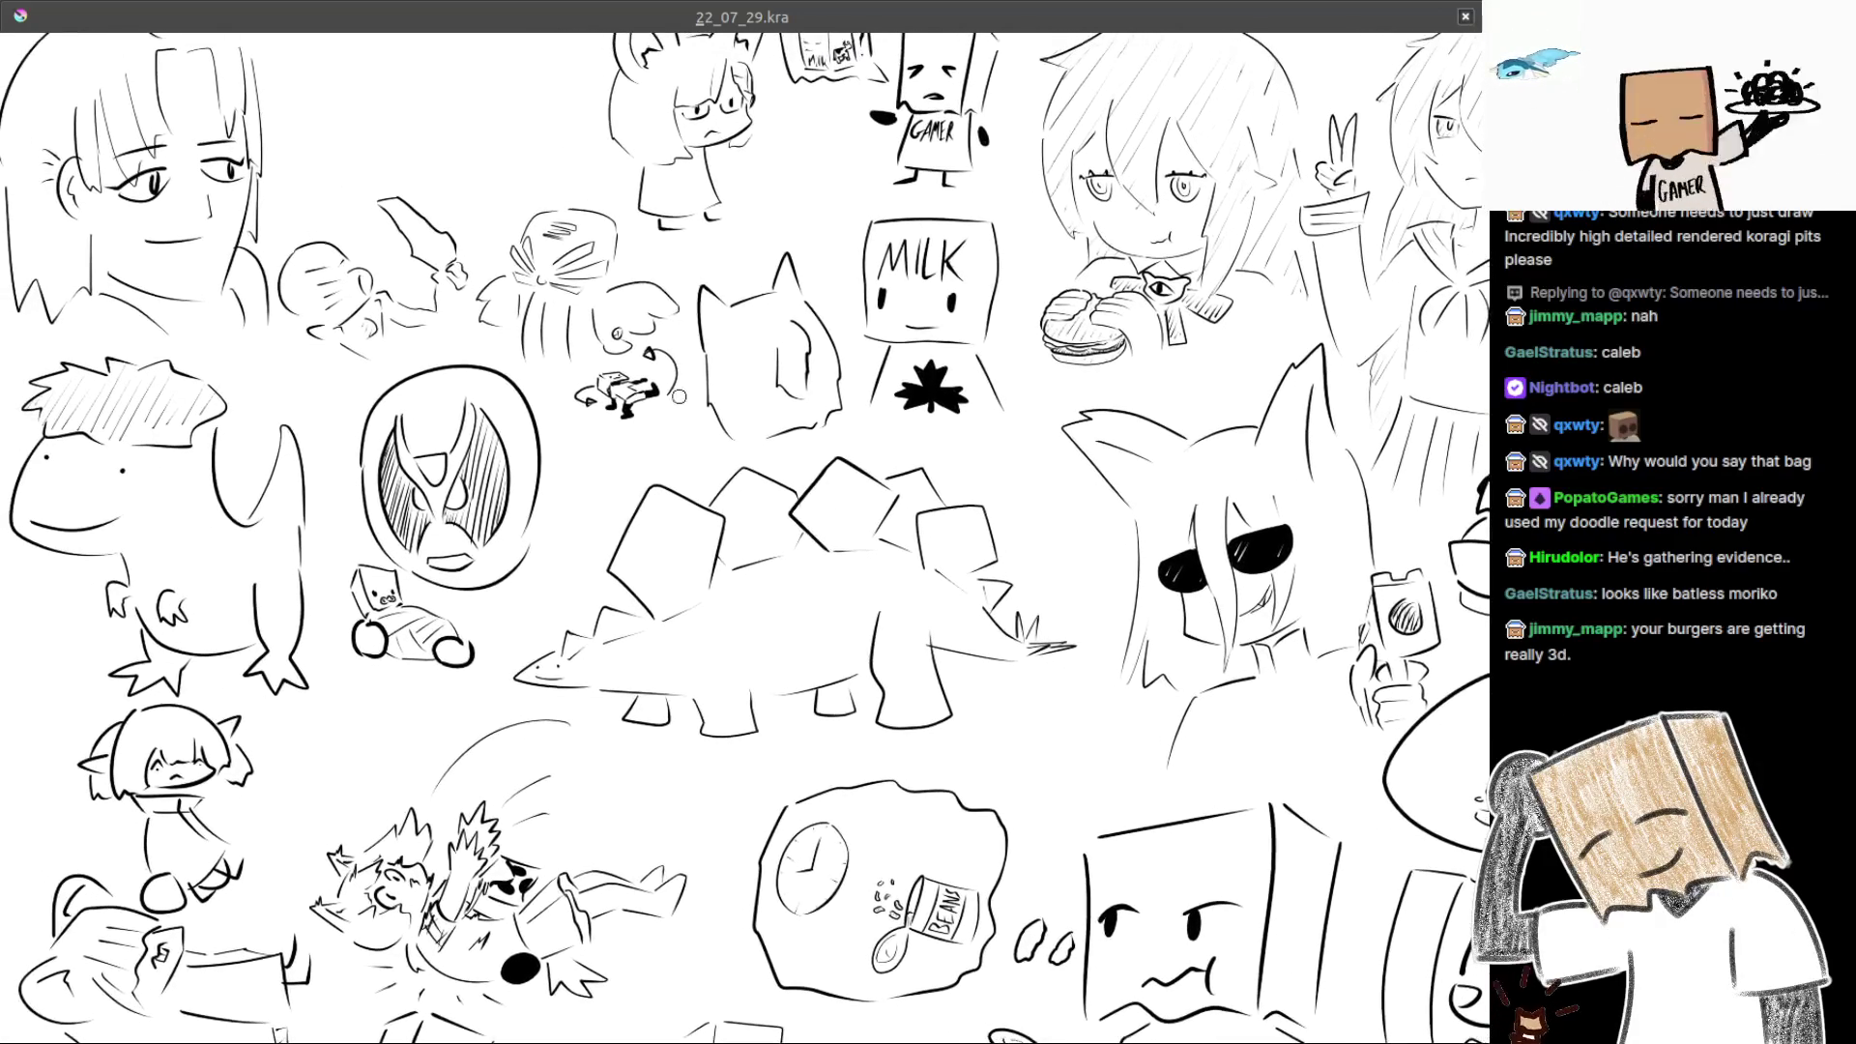
drag(576, 581, 652, 592)
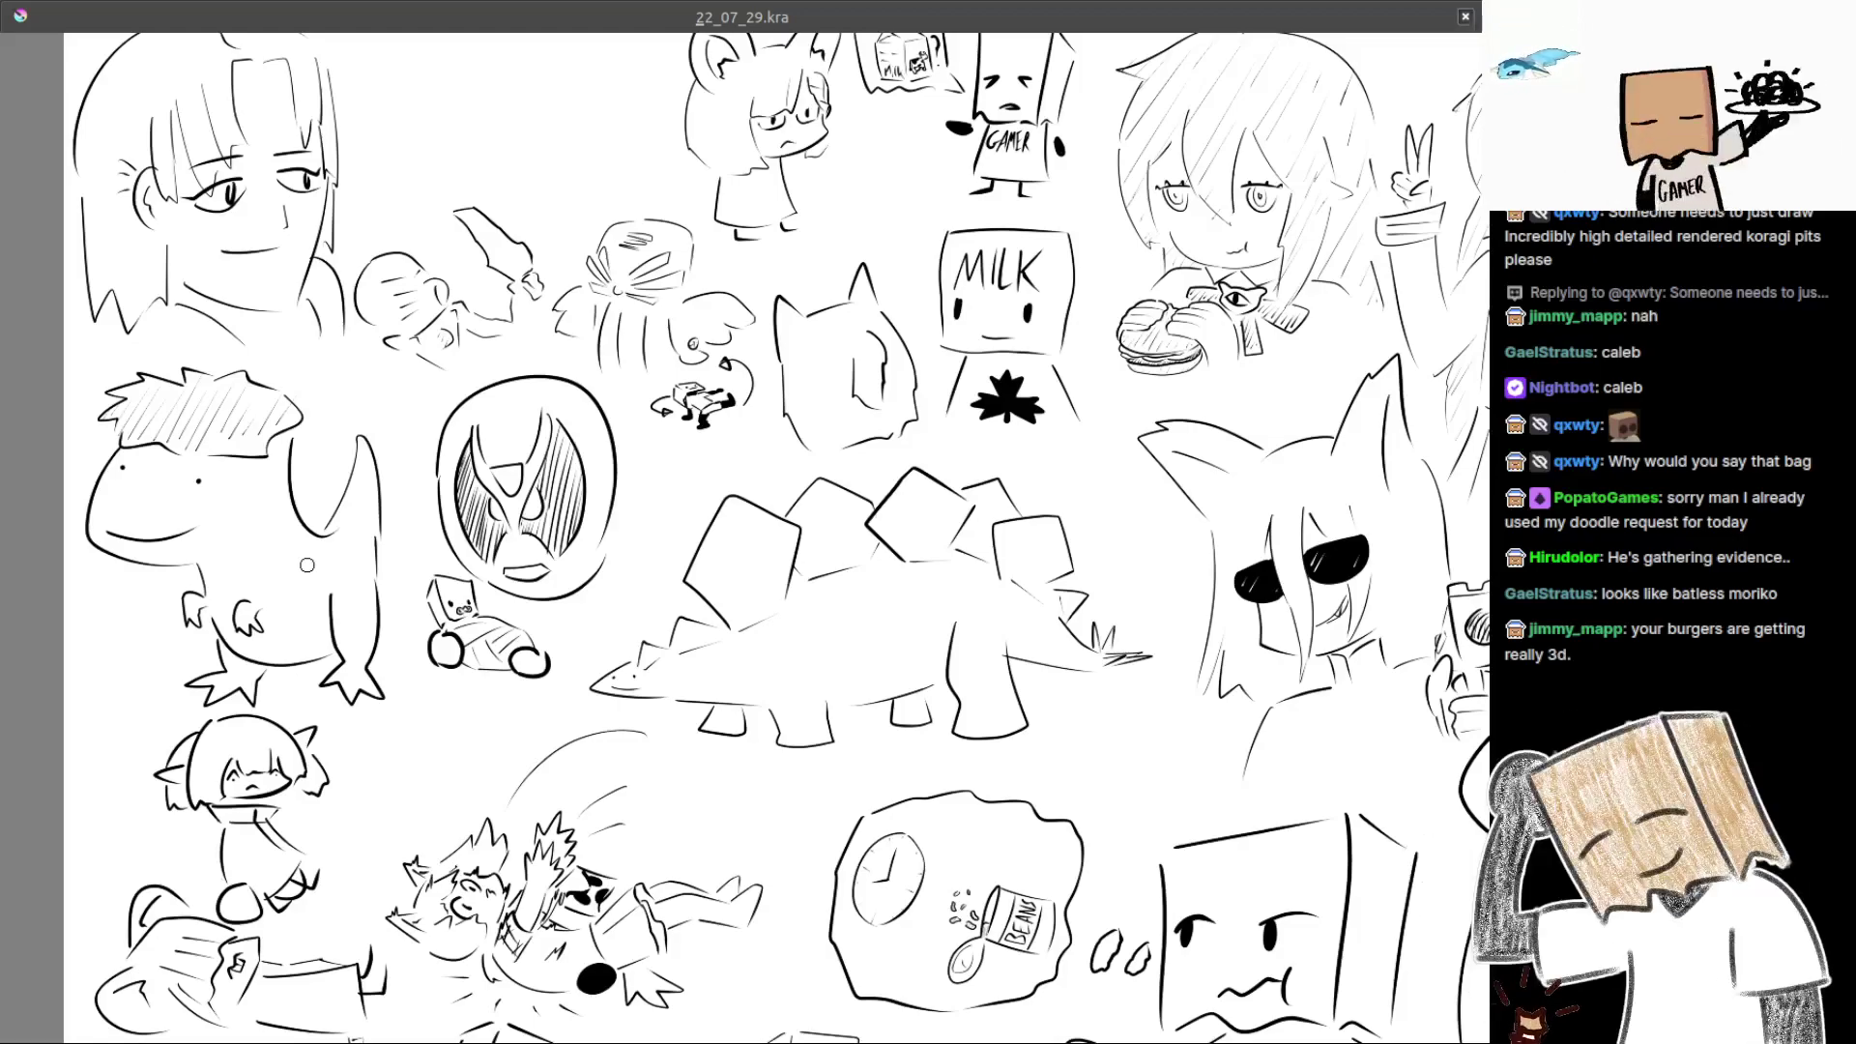
scroll(368, 365, up, 2)
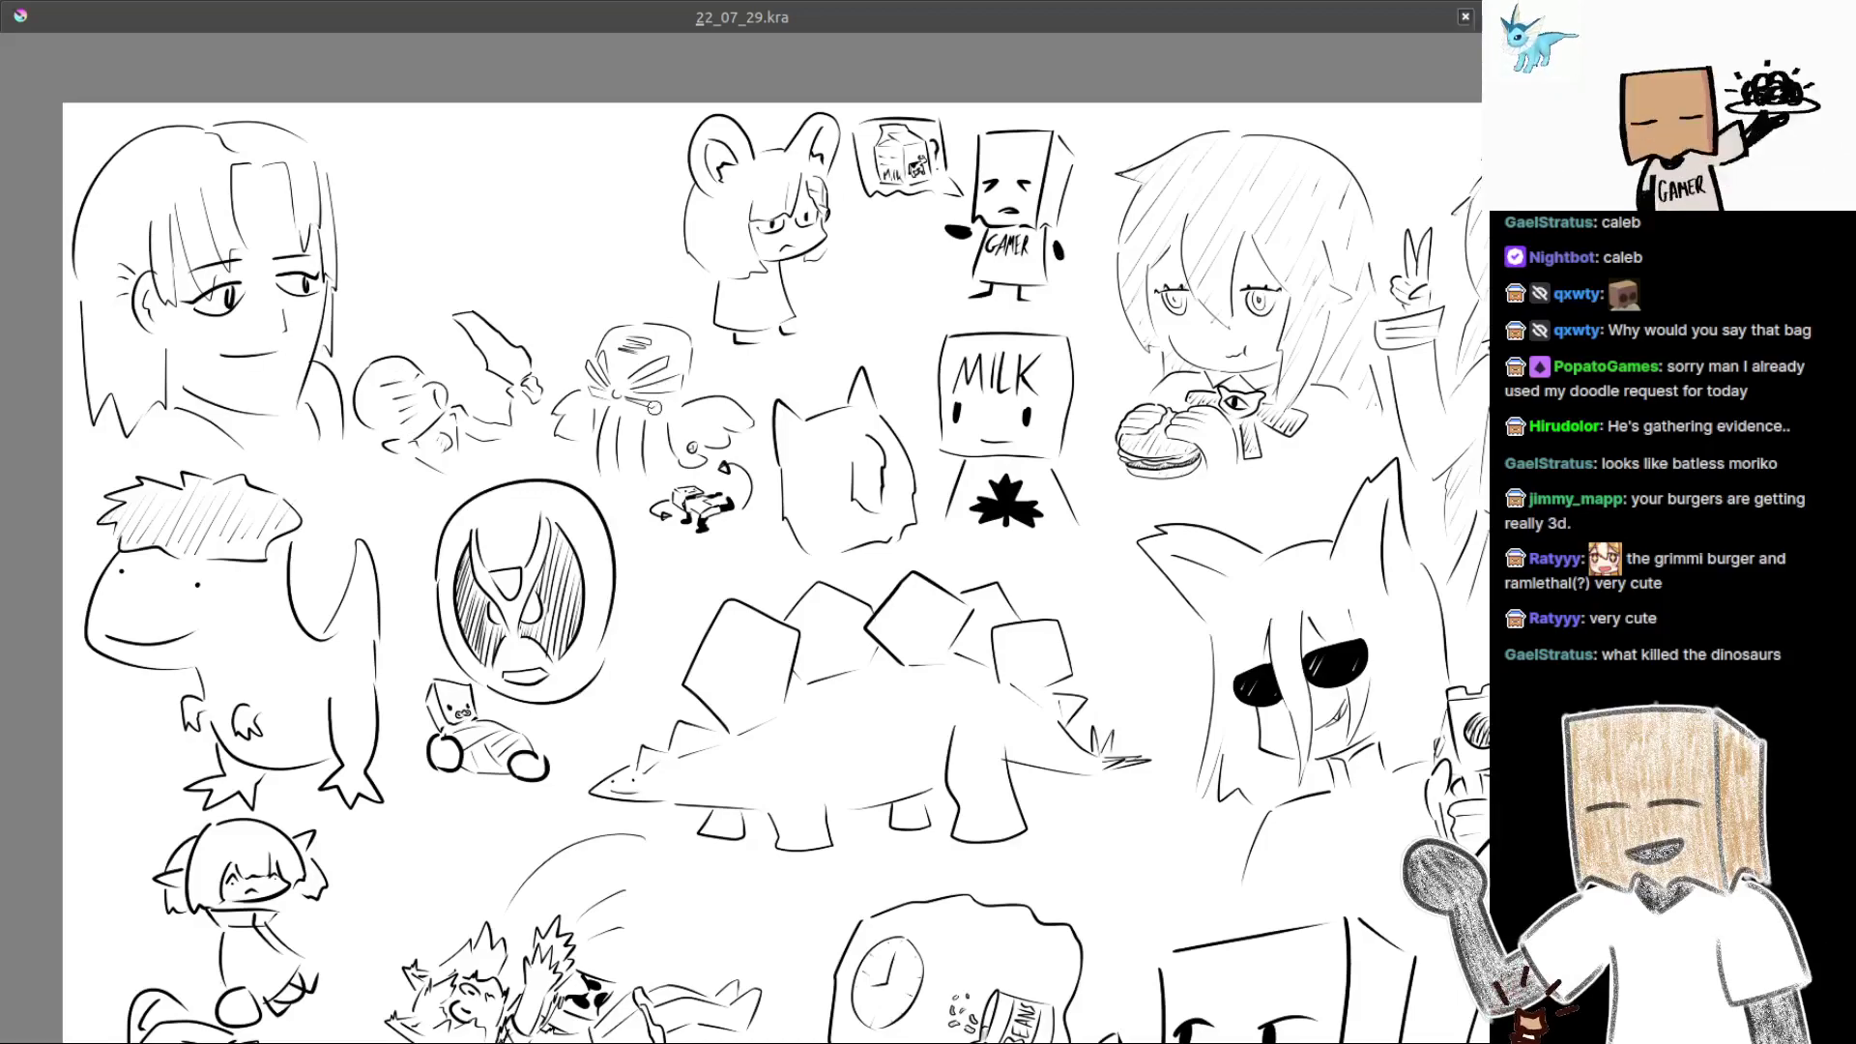
drag(644, 432, 571, 620)
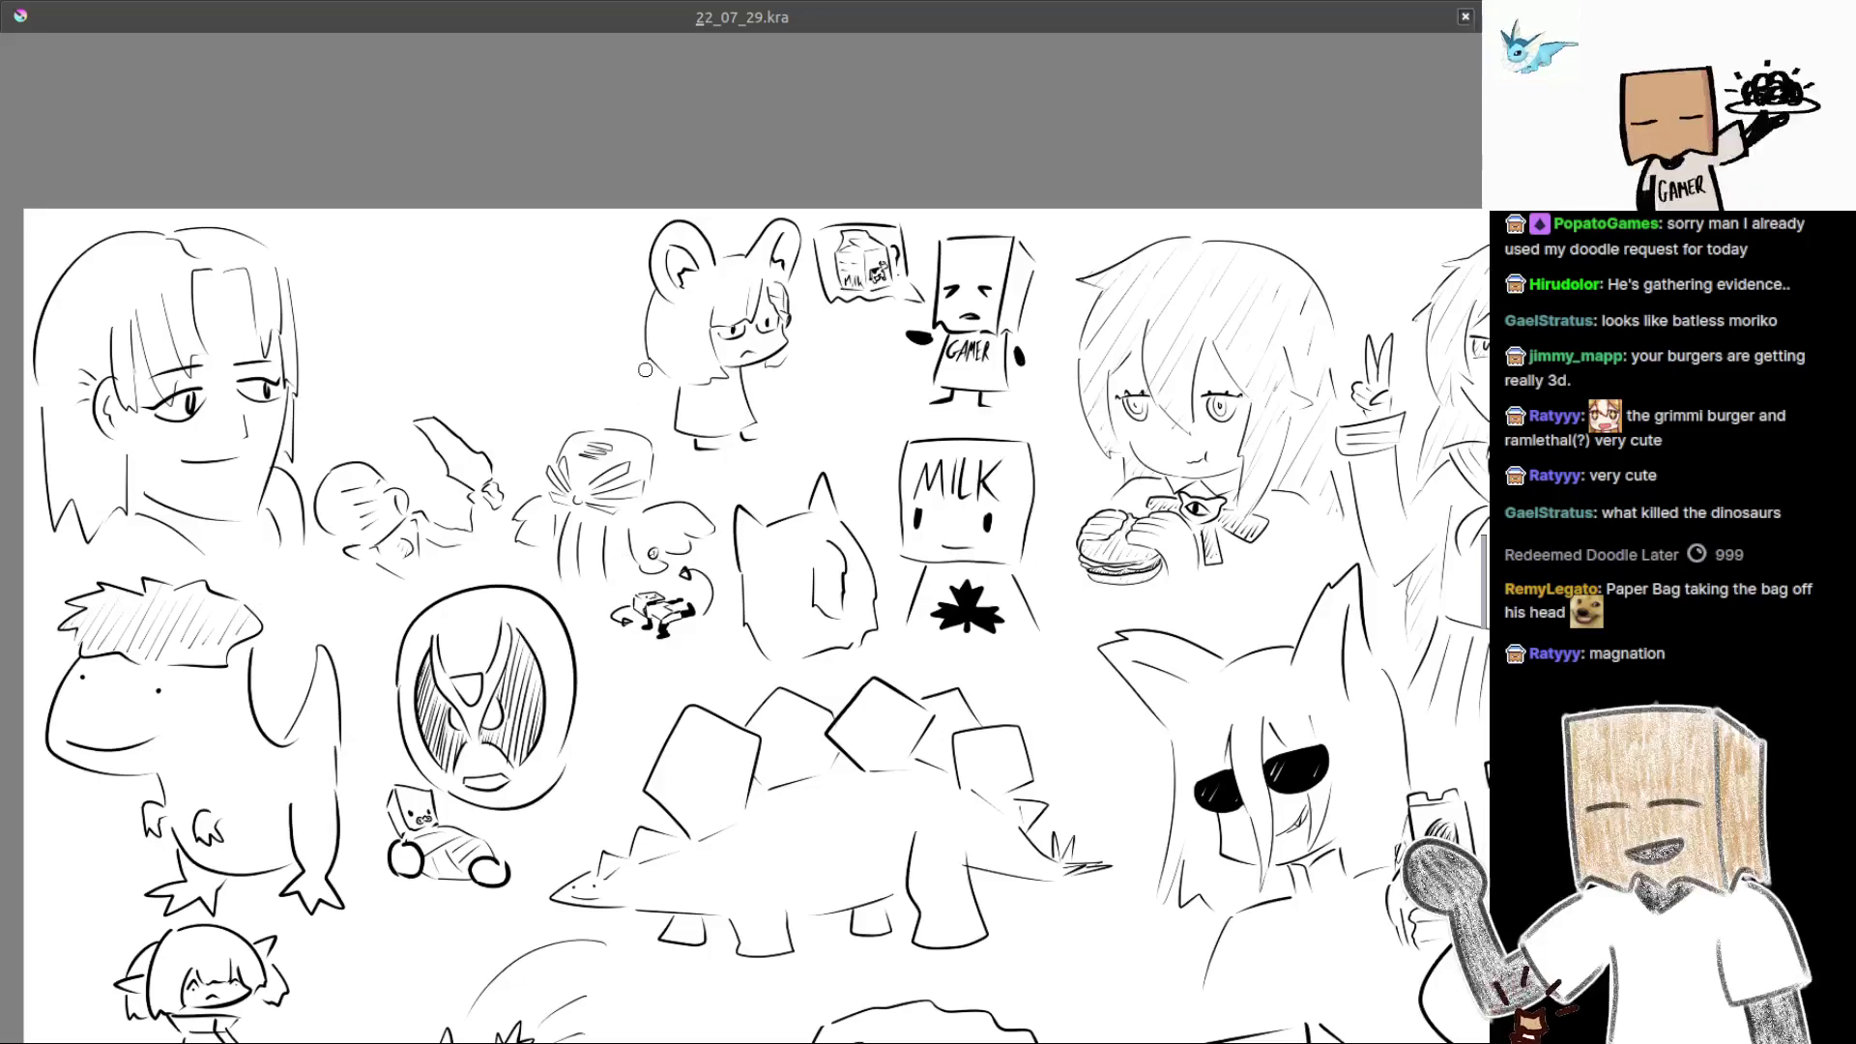
drag(742, 336, 645, 371)
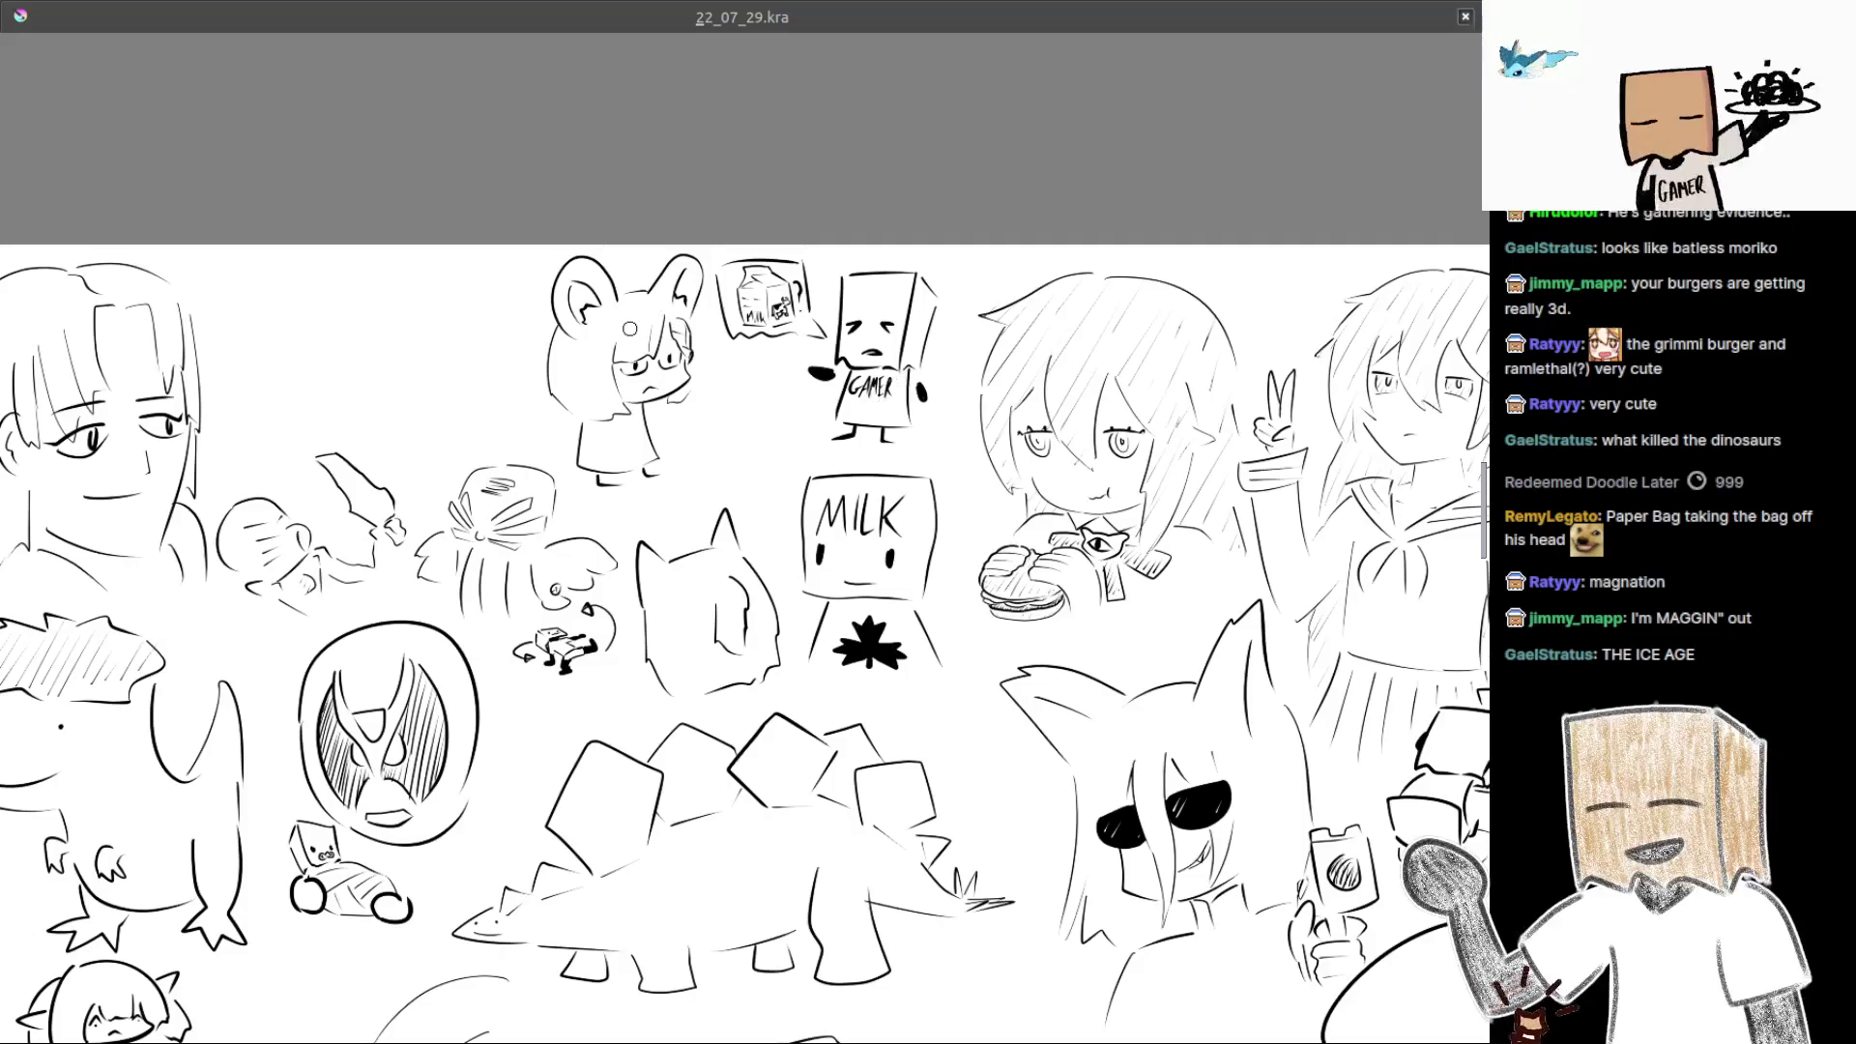
Review the whole doodle page, including a closer look at its upper right half
scroll(701, 417, down, 5)
scroll(701, 418, up, 2)
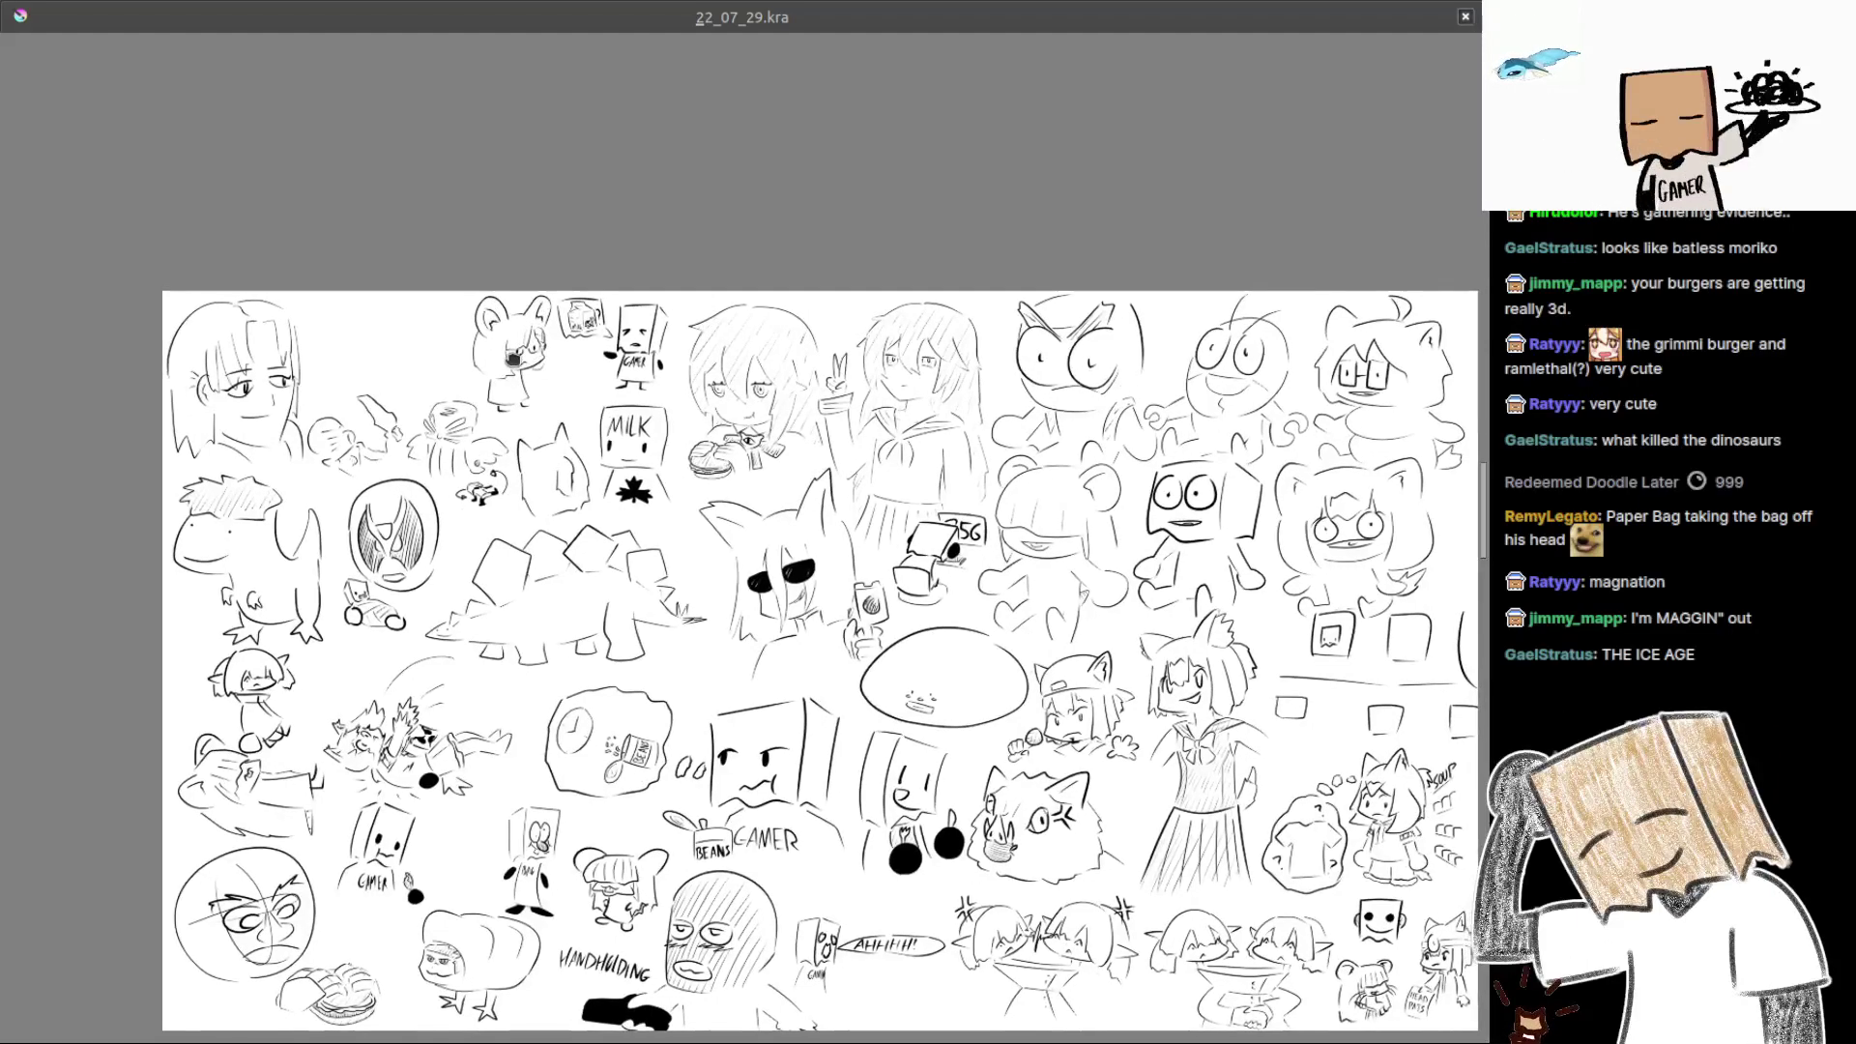
scroll(1058, 408, up, 1)
scroll(1058, 408, up, 3)
drag(1057, 408, 804, 459)
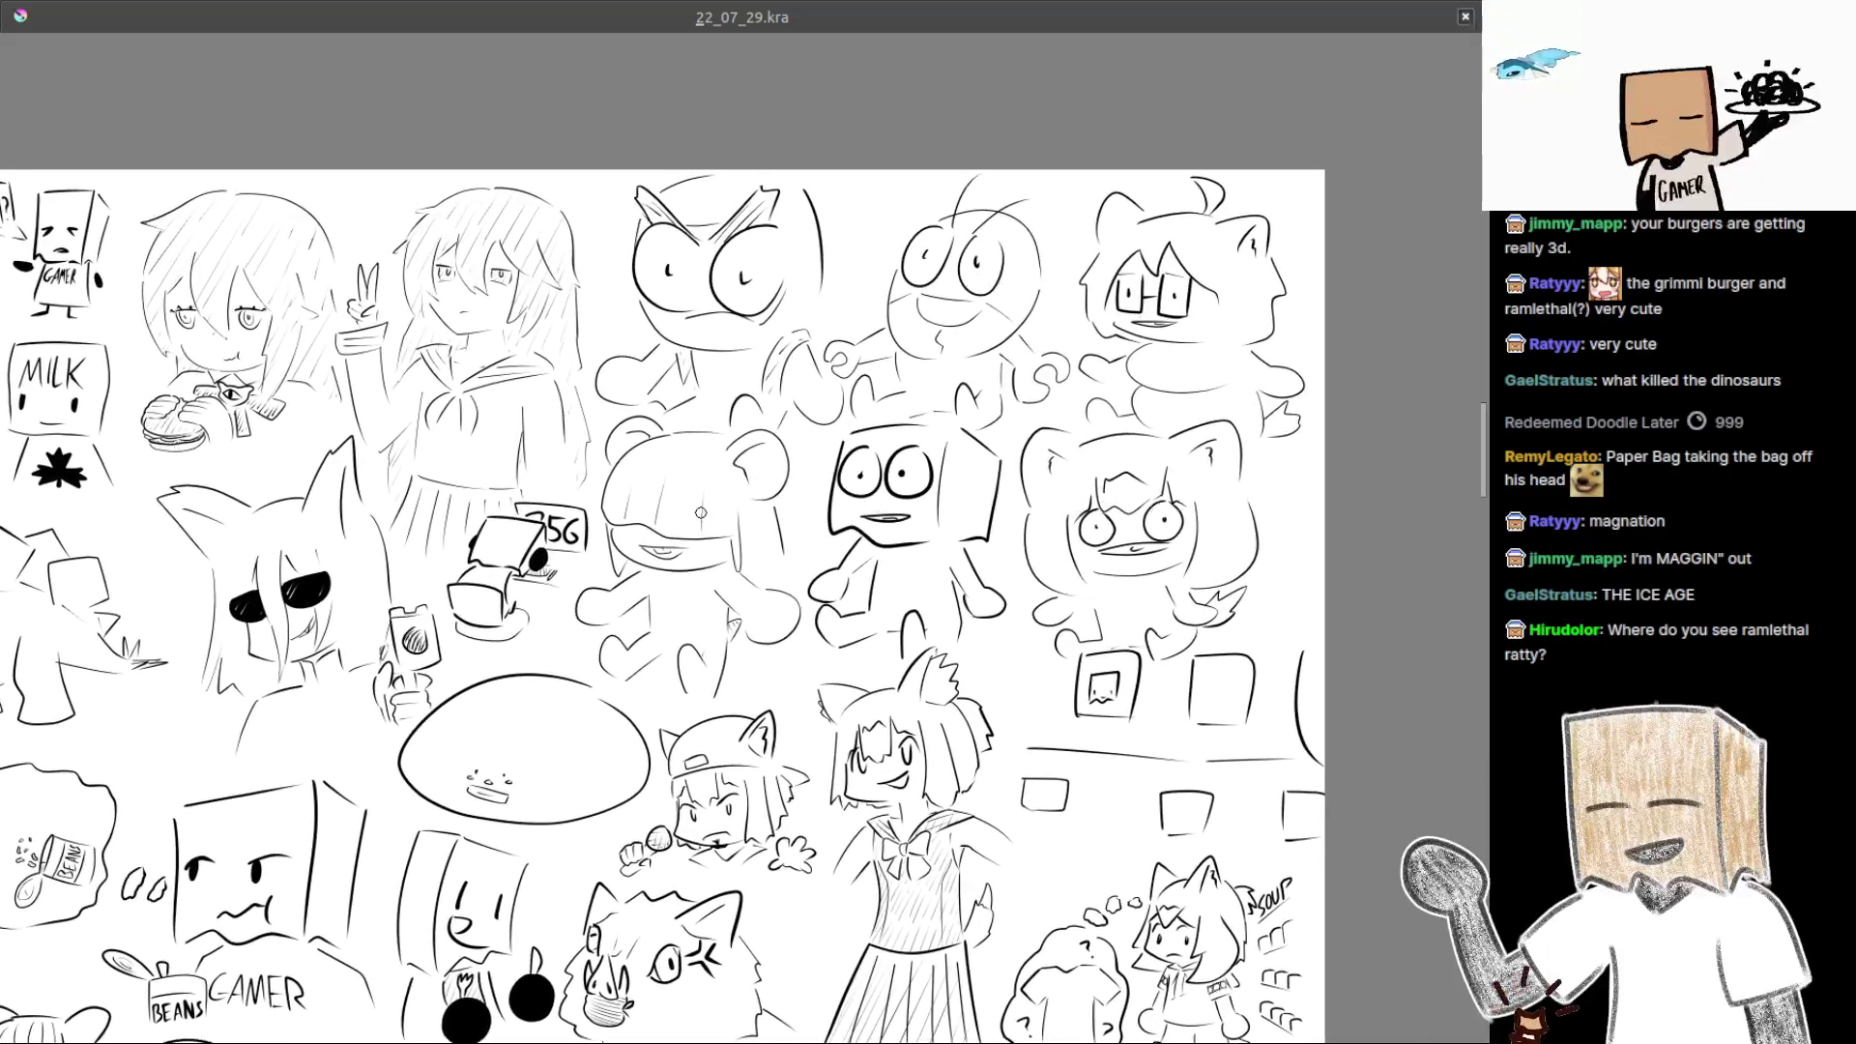
scroll(700, 518, down, 3)
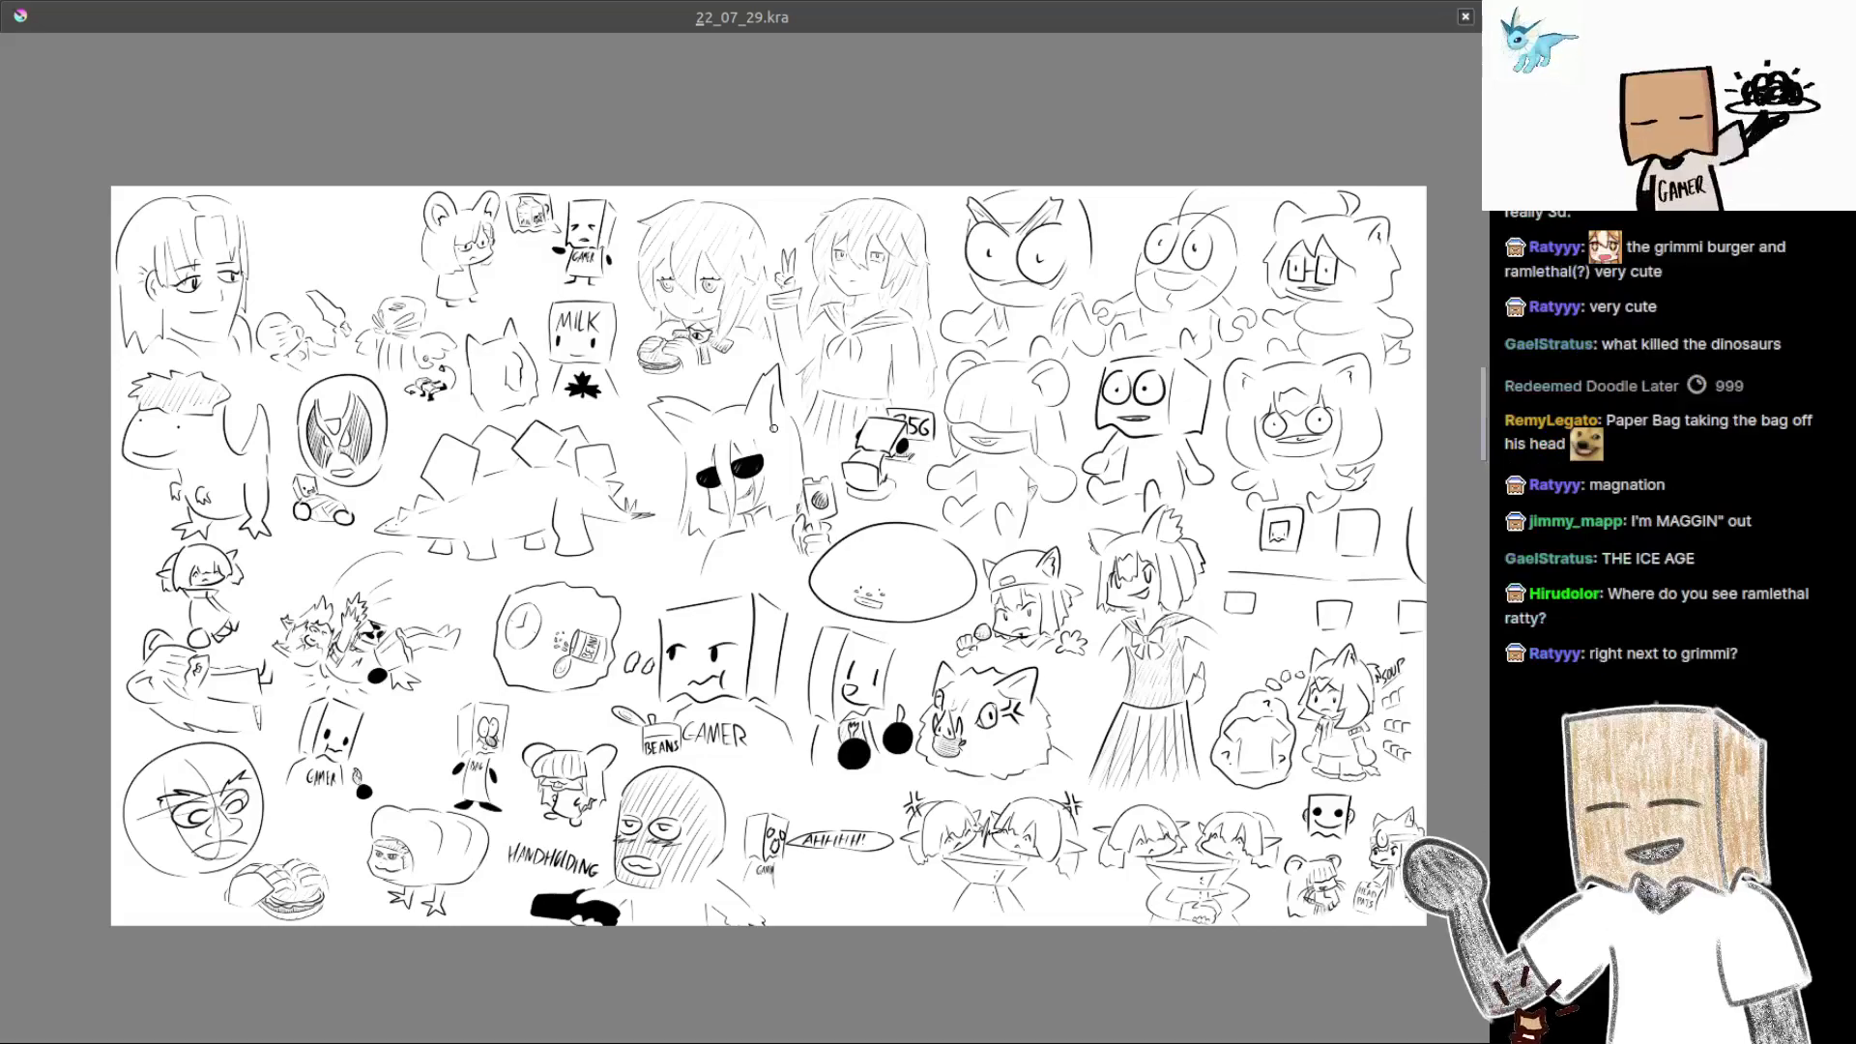
scroll(952, 691, up, 1)
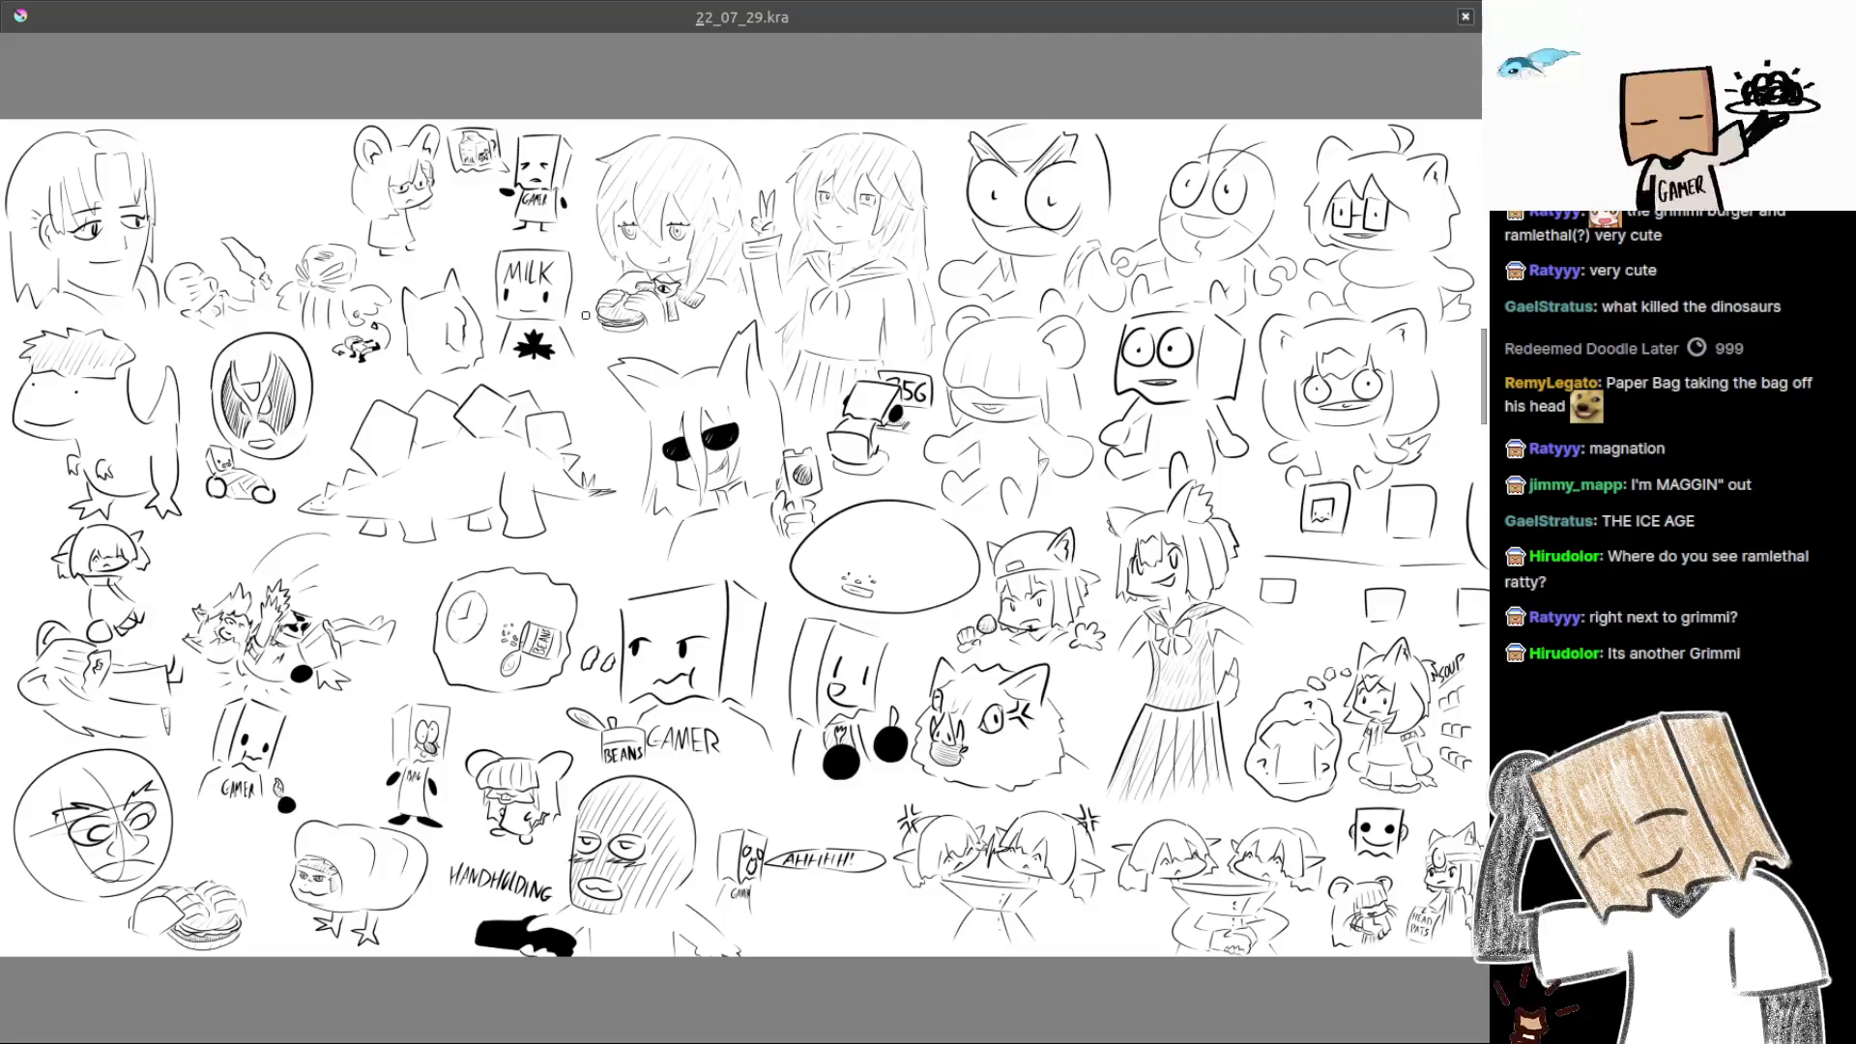
Create a new blank 7,680 x 4,320 document and show it on a panel-free canvas
key(Tab)
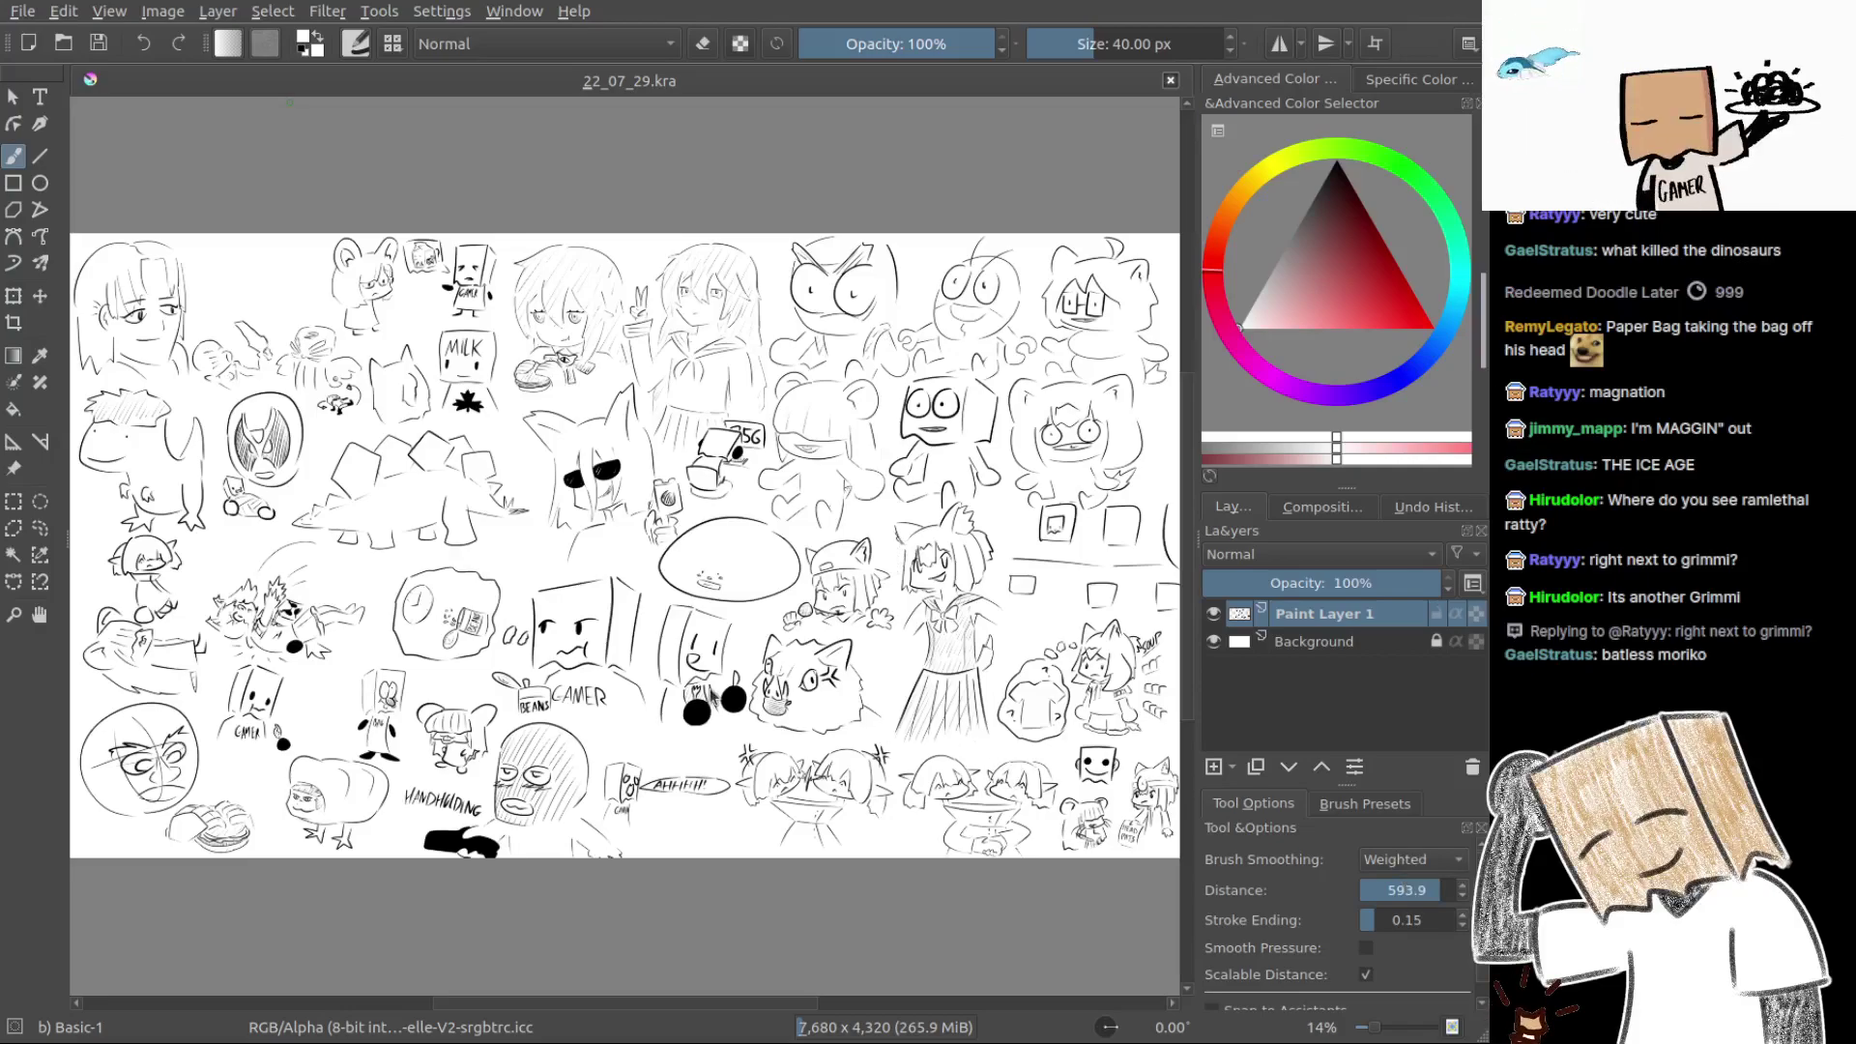
key(ctrl+n)
key(Return)
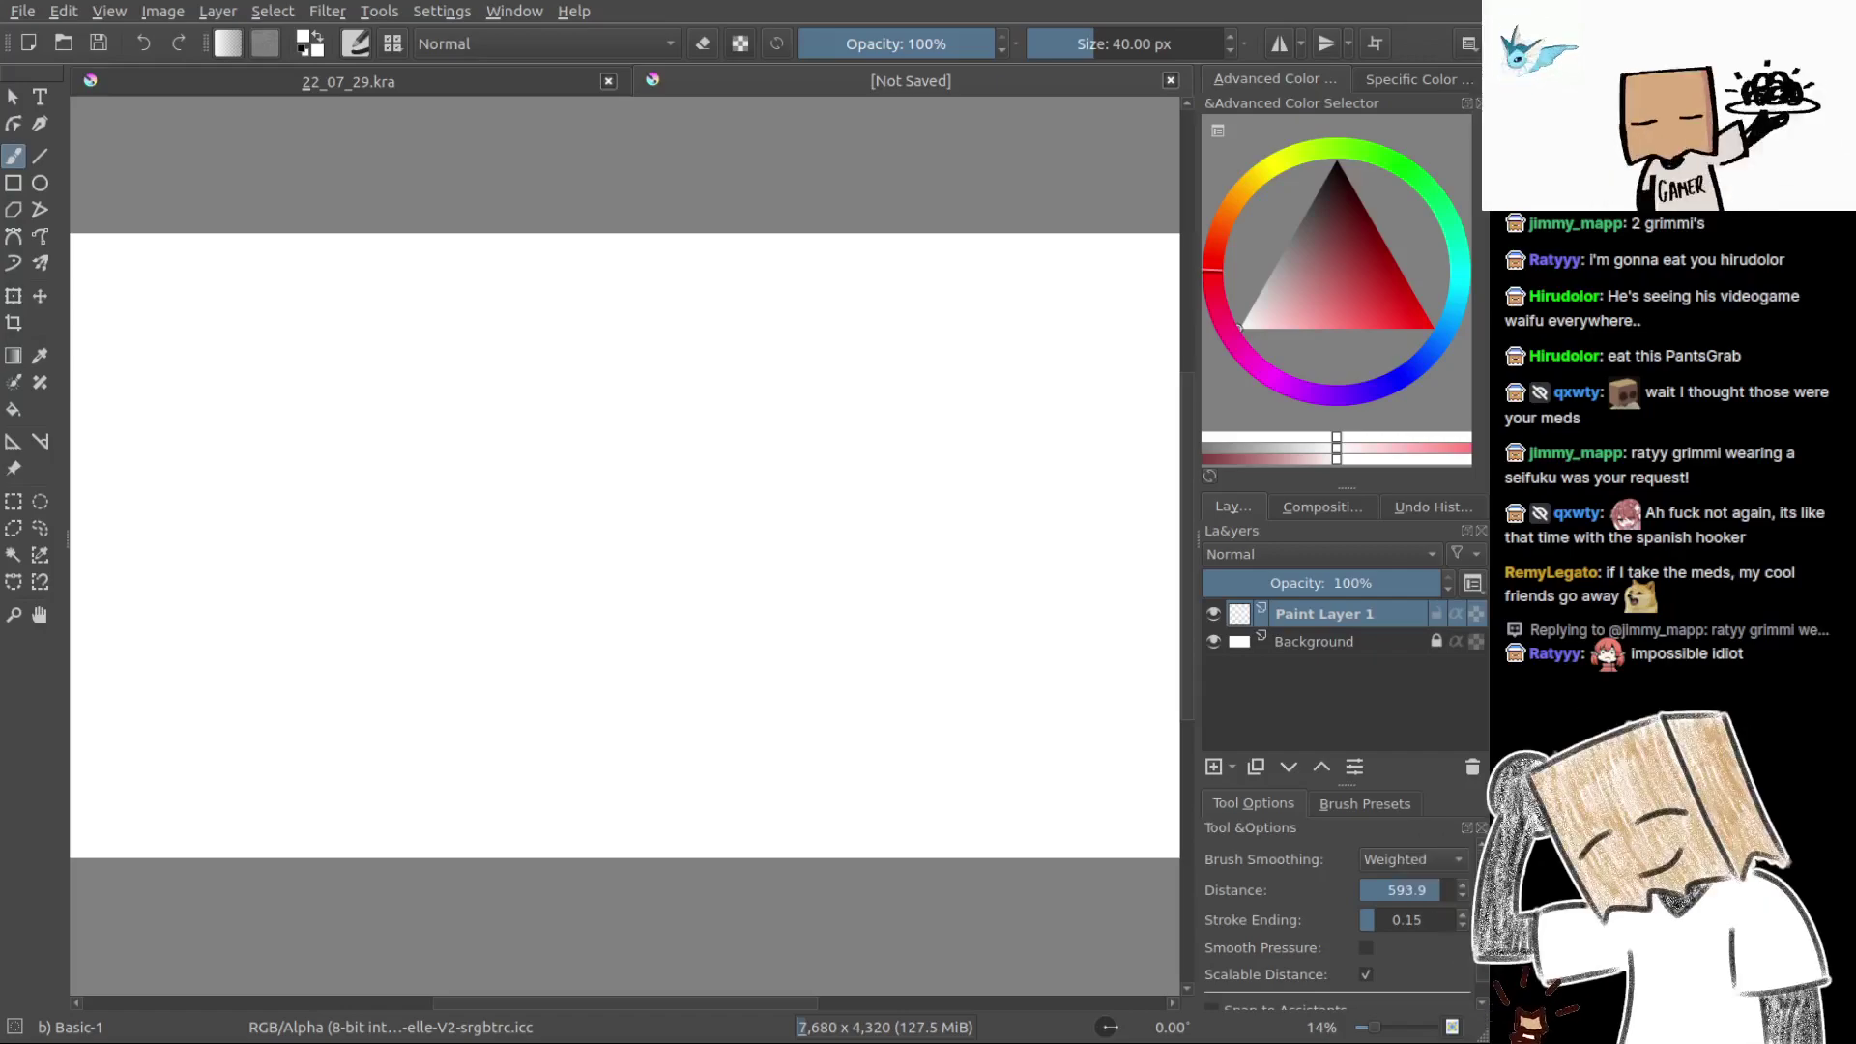
key(Tab)
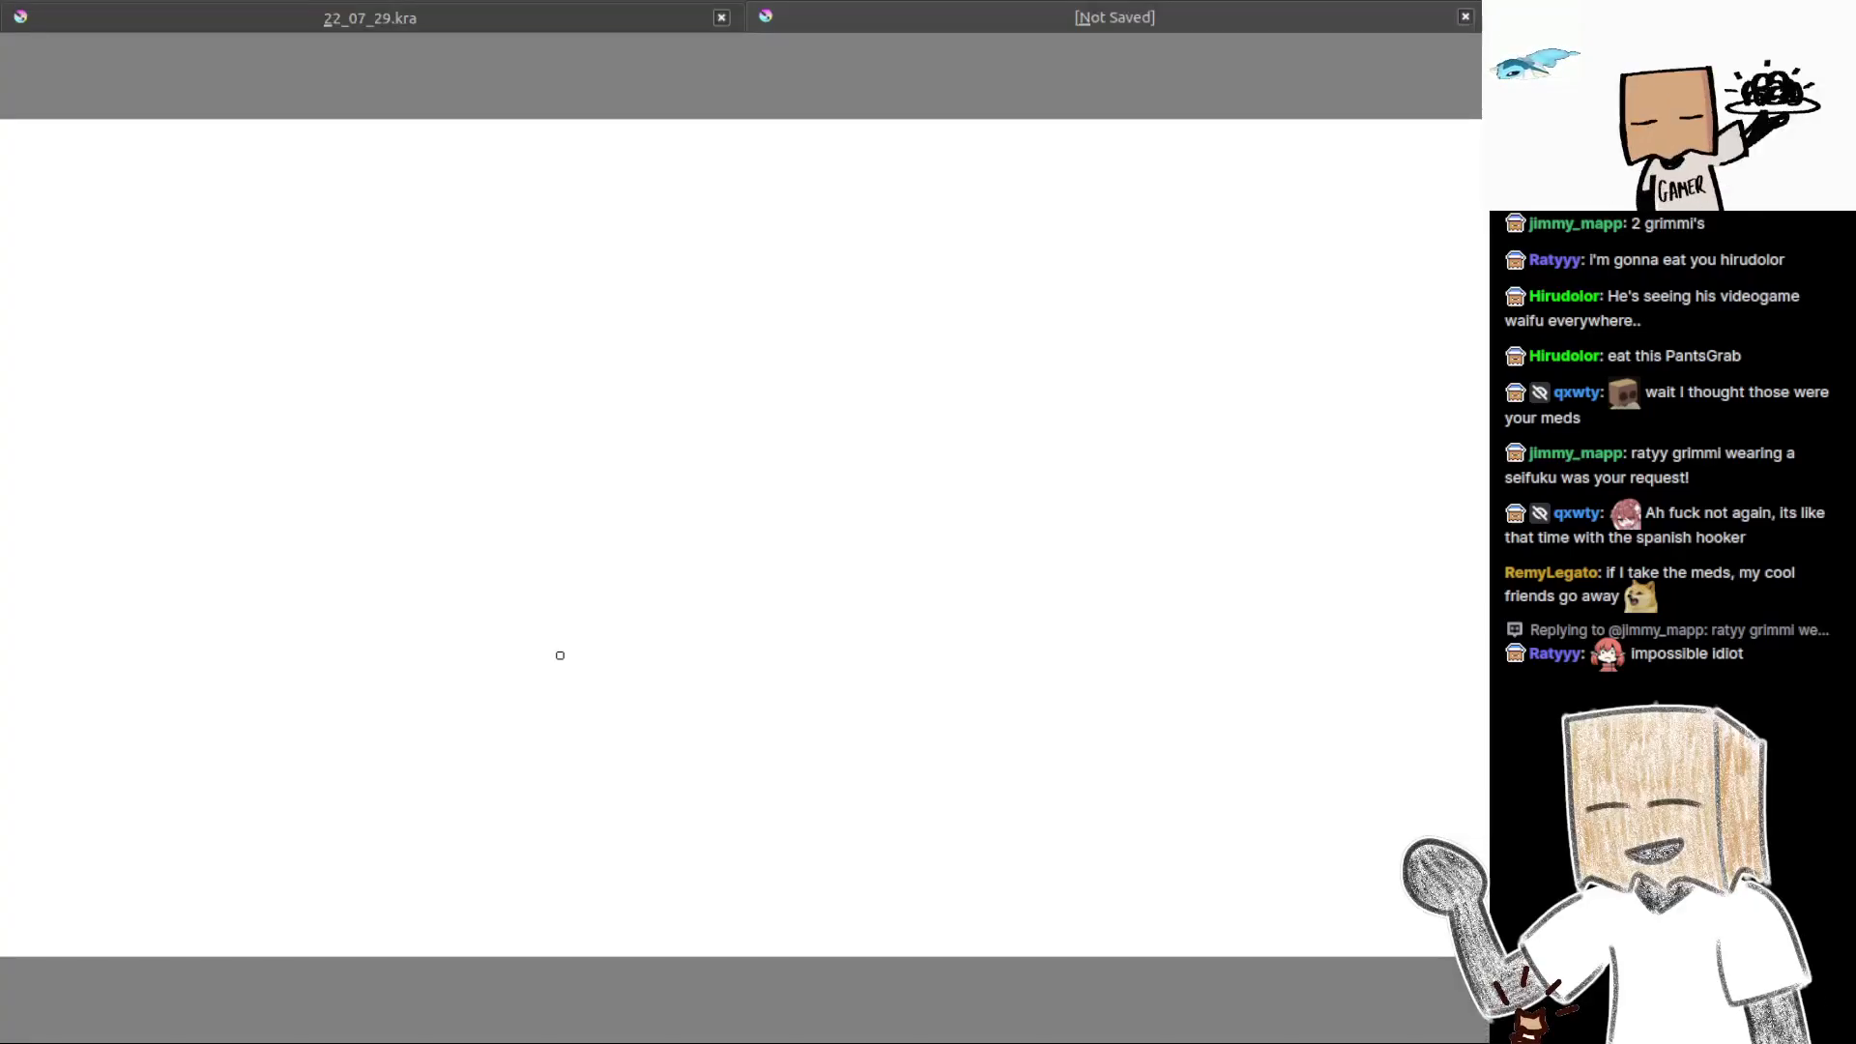
Replace Paint Layer 1 with a fresh empty paint layer above the background, with black as the painting colour and eraser mode off
drag(275, 512, 520, 543)
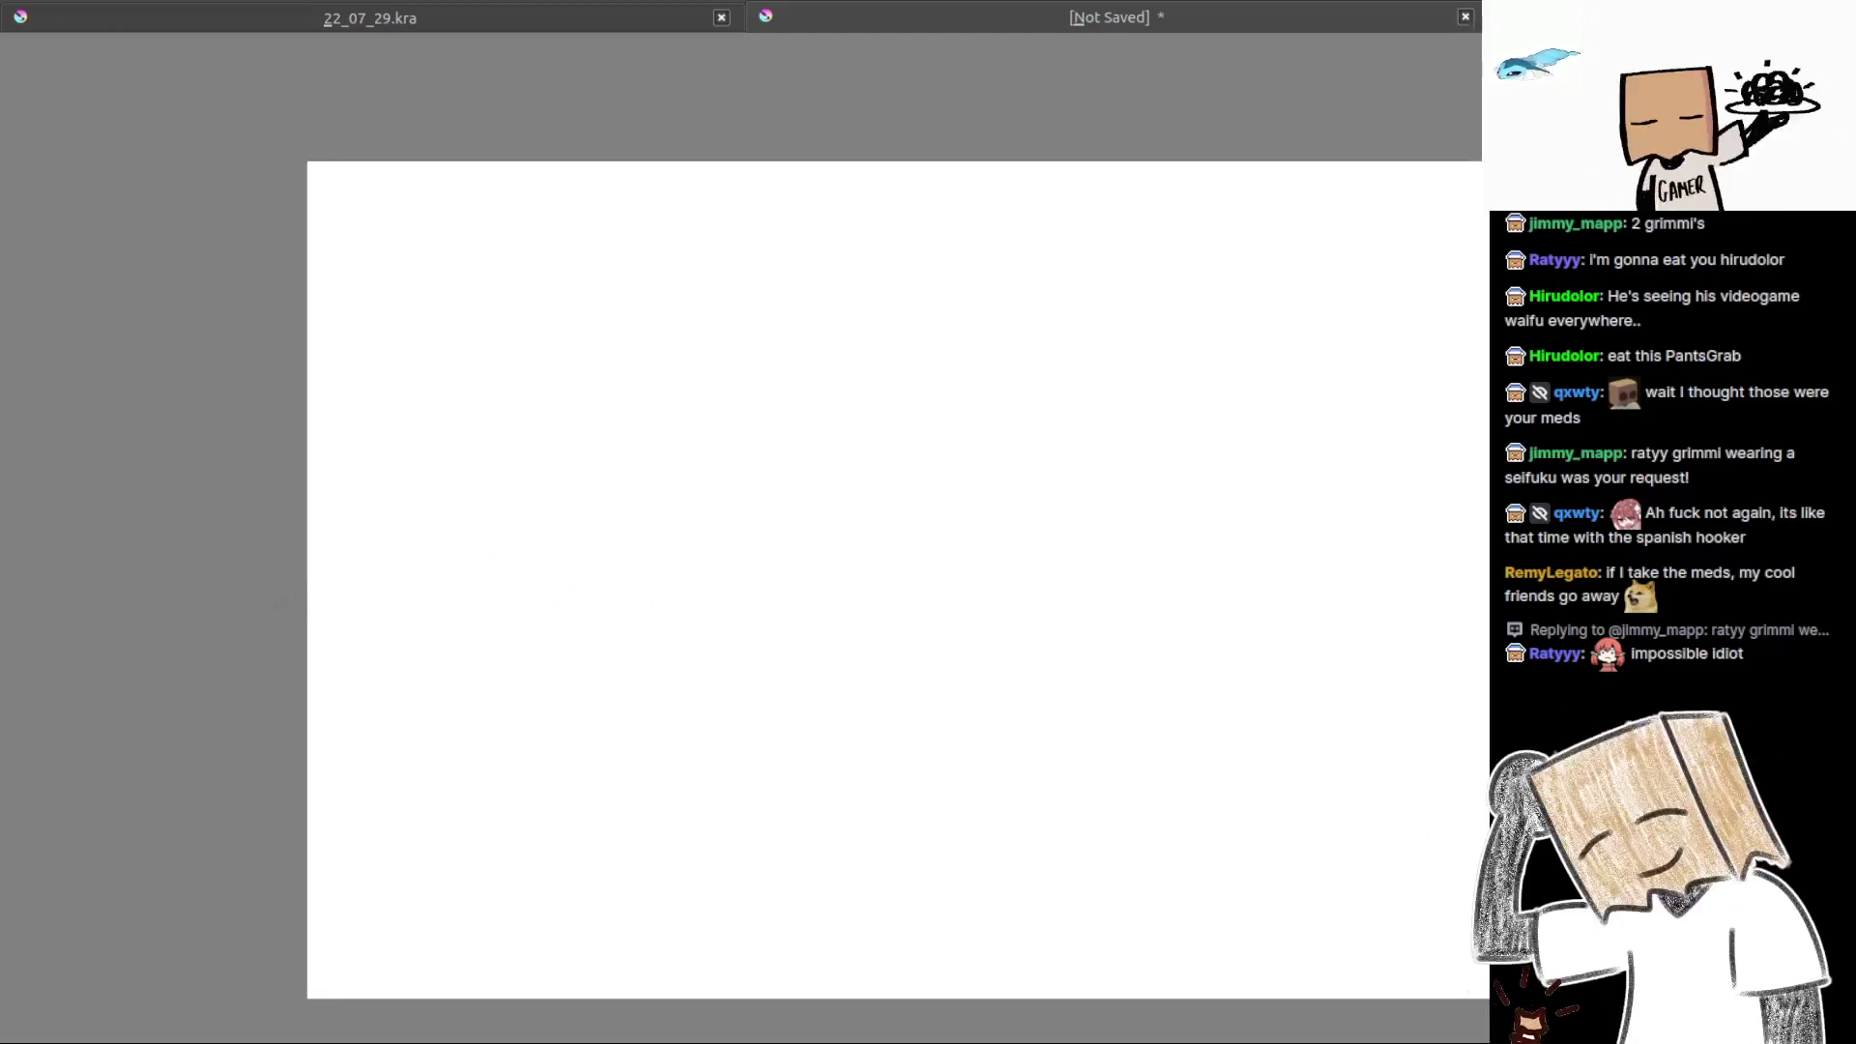
scroll(551, 692, down, 2)
key(Tab)
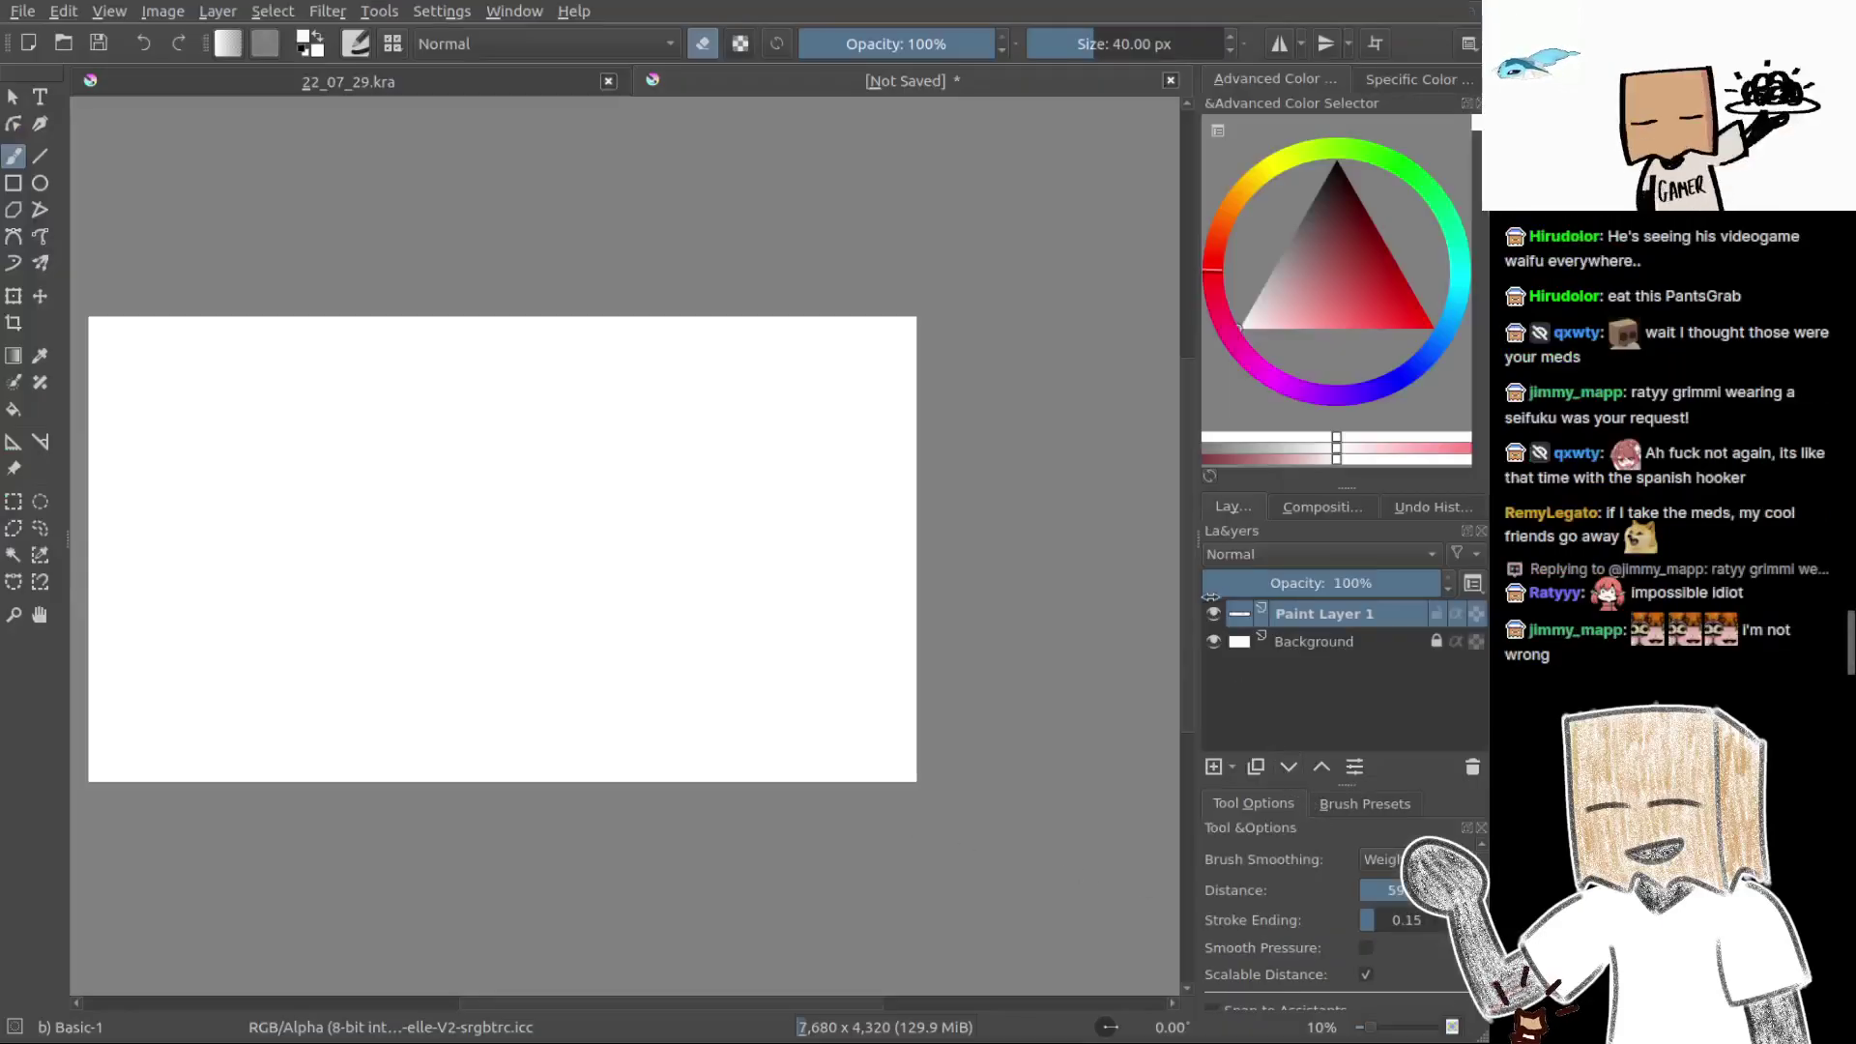
click(1214, 641)
click(1214, 641)
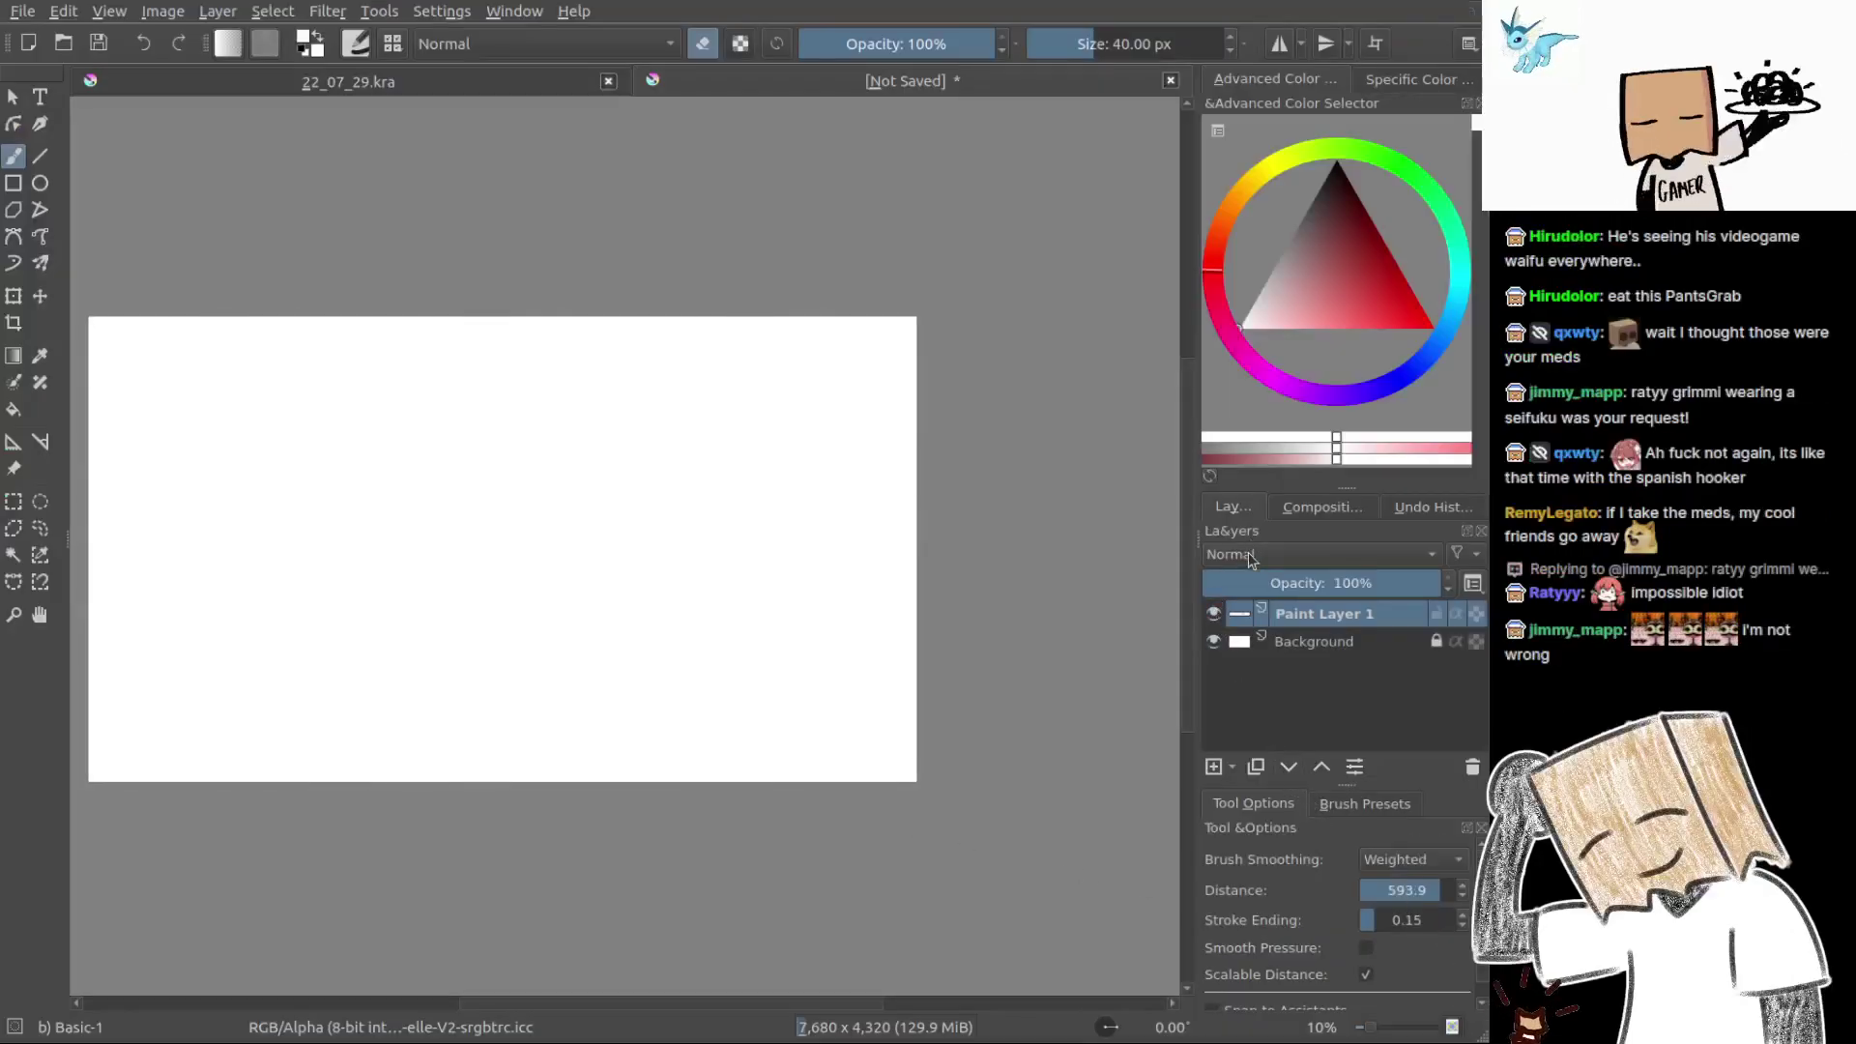
click(1467, 771)
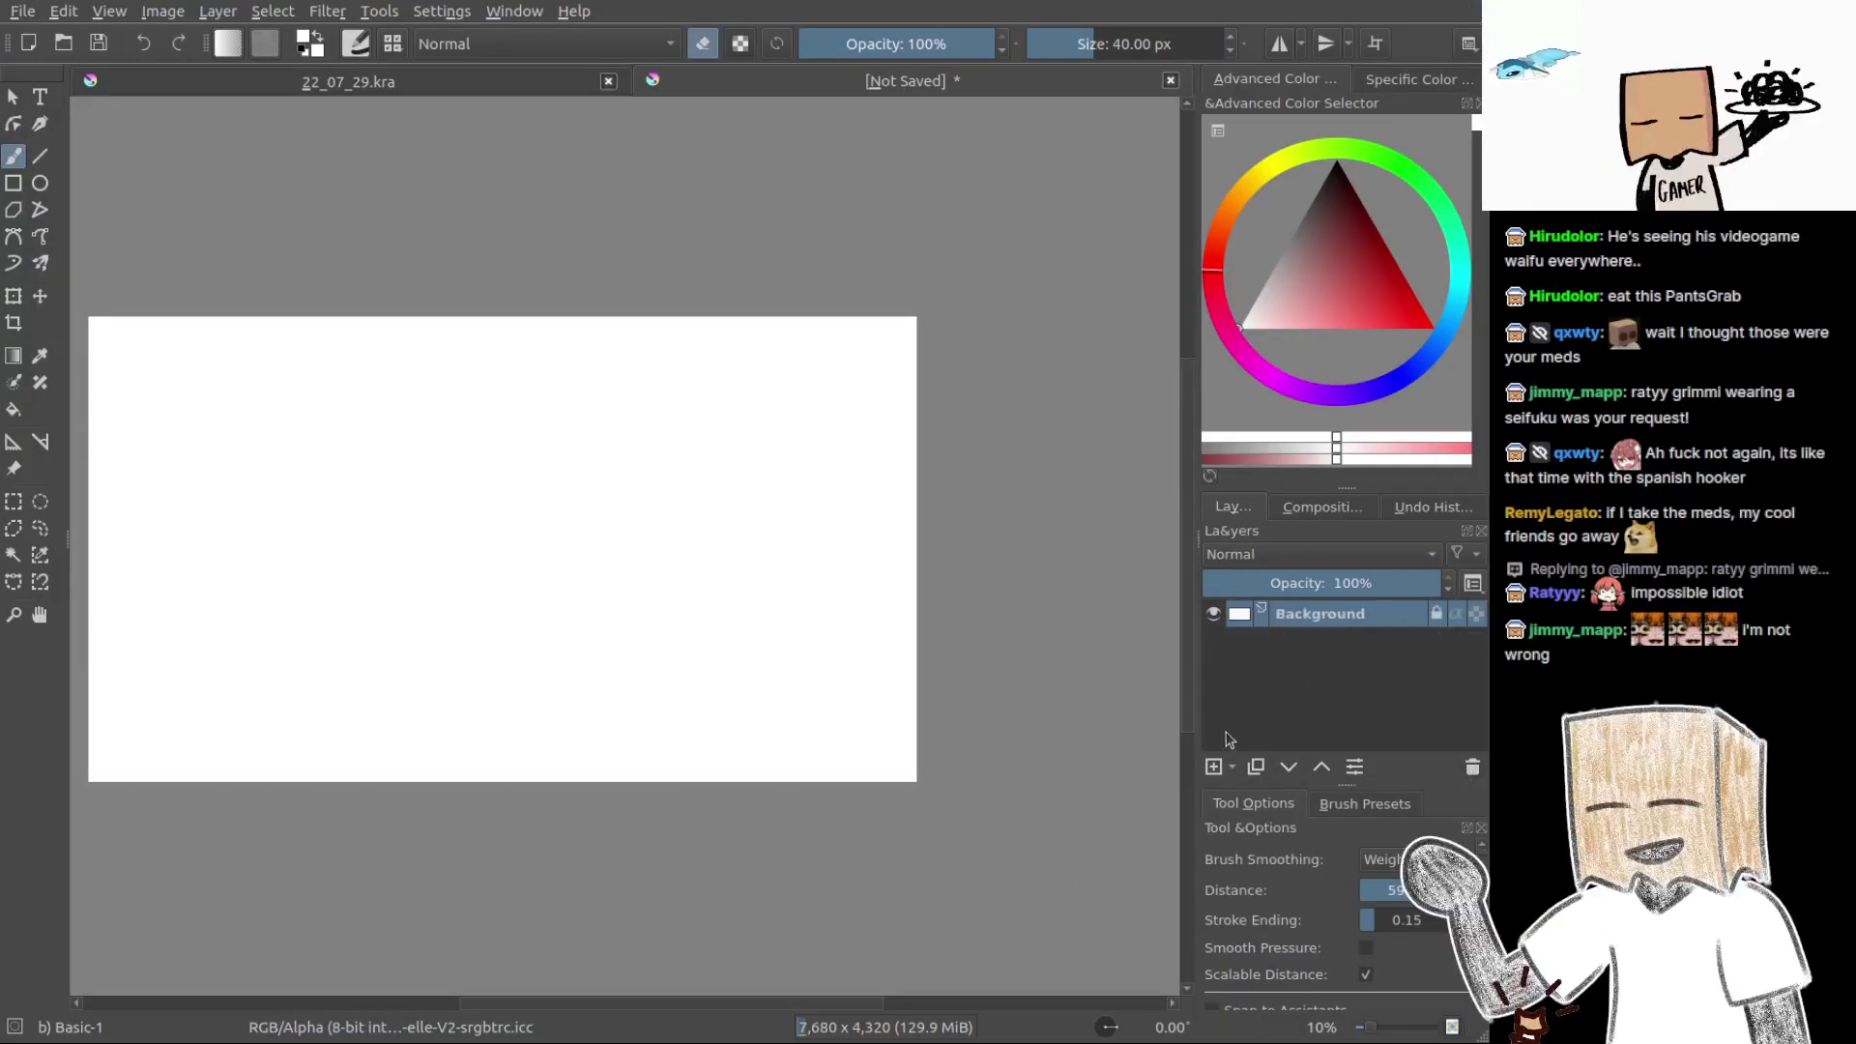
click(1215, 769)
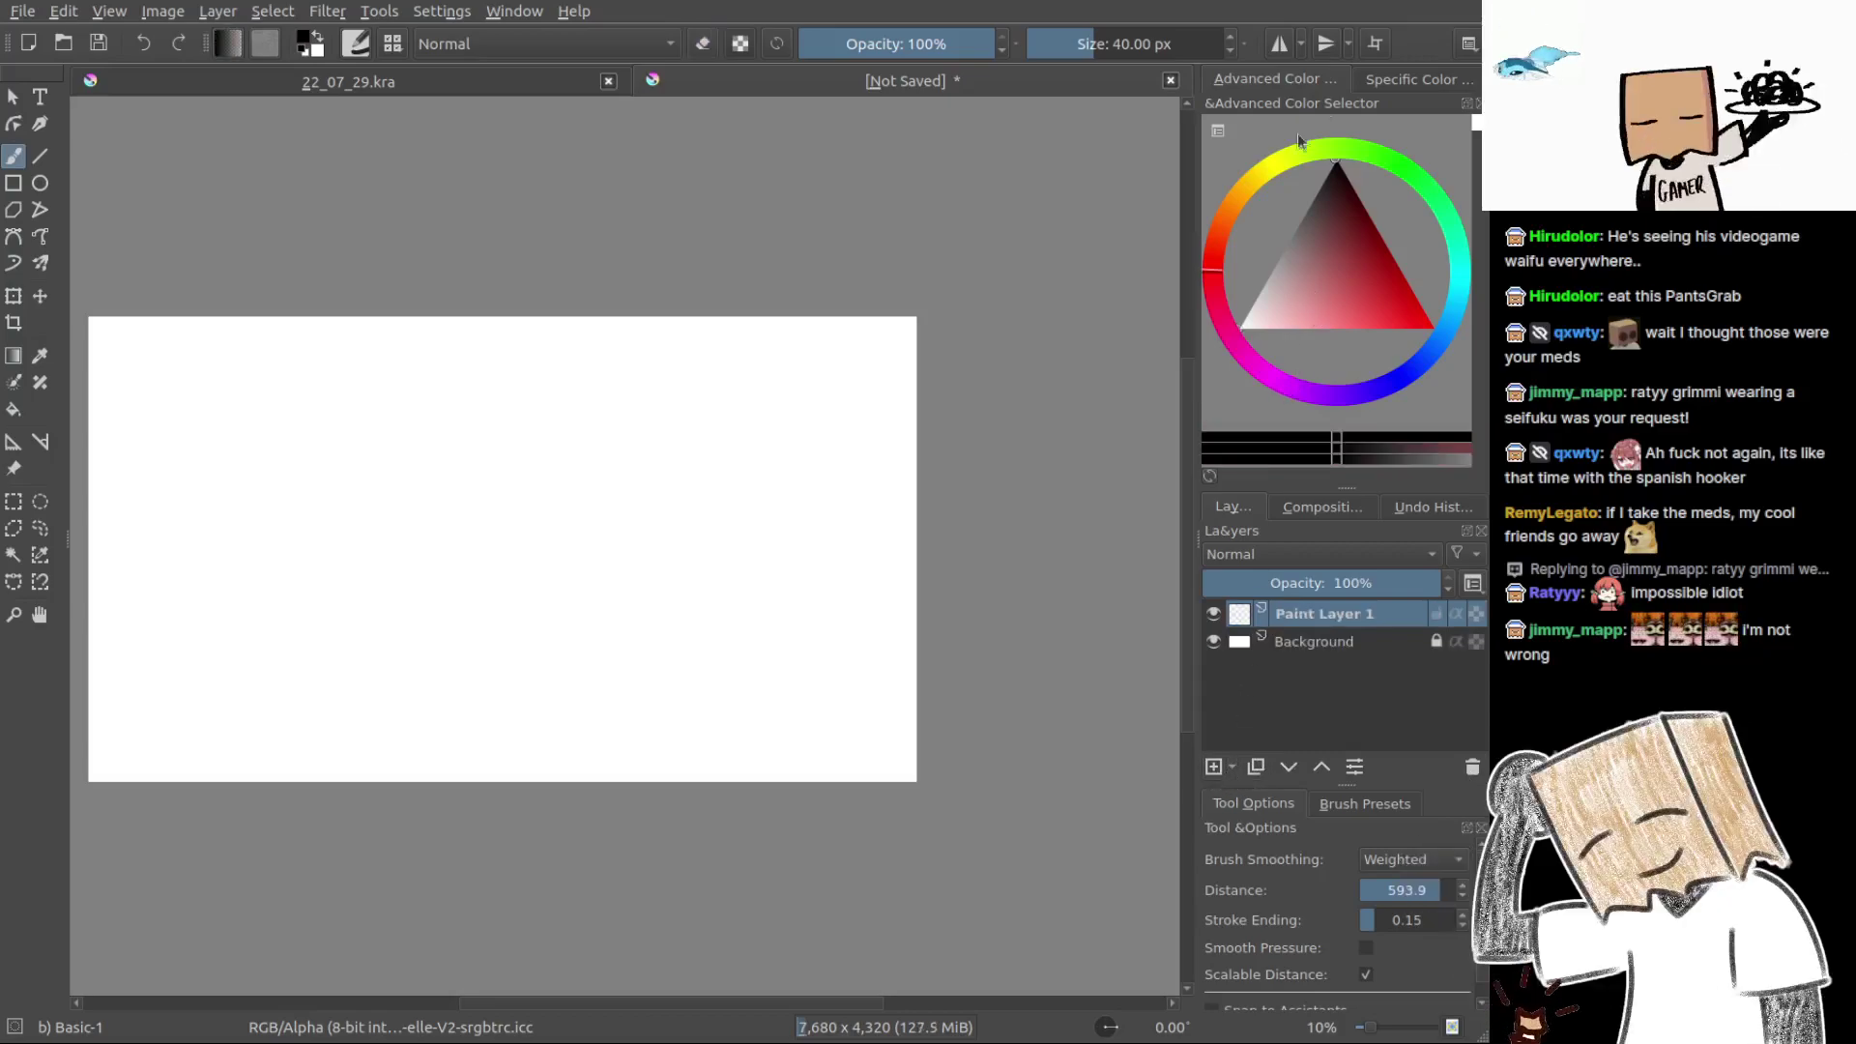
Try several freehand test strokes with the Basic-1 brush on the blank page and undo them all
key(Tab)
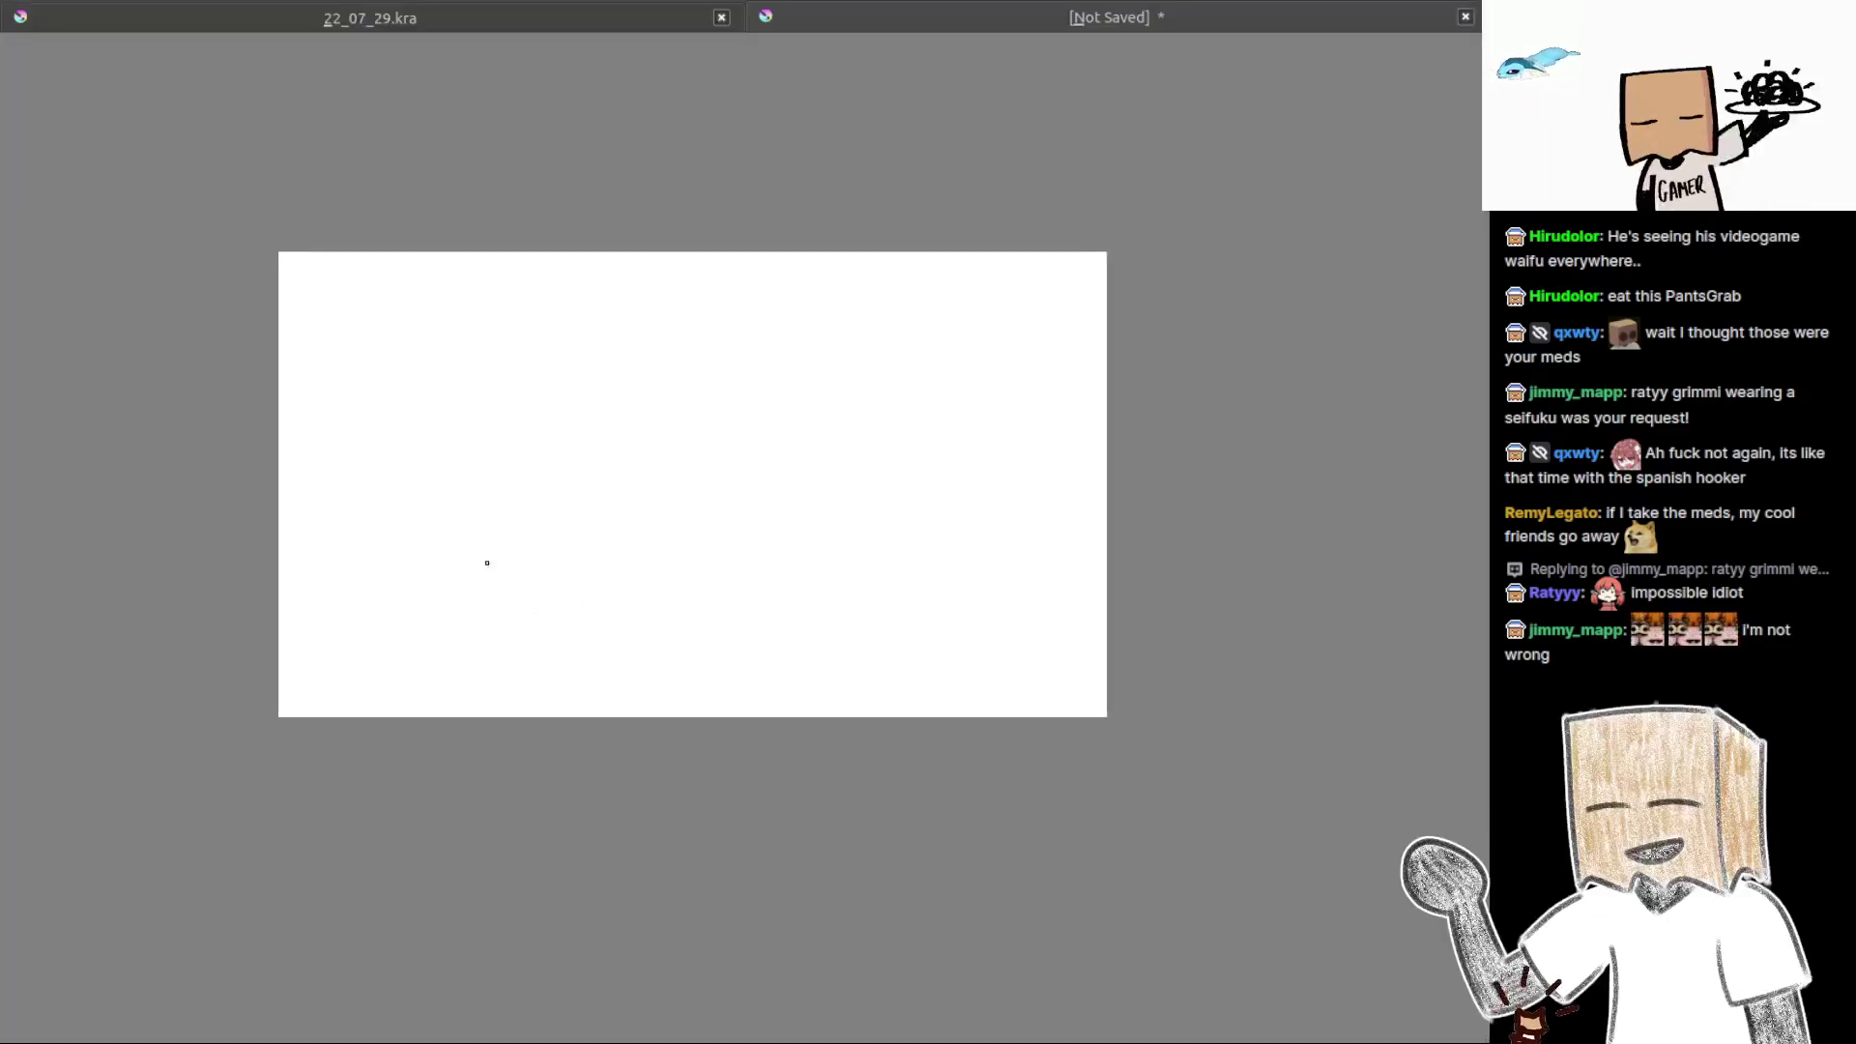
scroll(373, 497, up, 2)
drag(373, 497, 650, 533)
mouse_move(527, 487)
mouse_down()
mouse_move(719, 485)
mouse_move(712, 525)
mouse_up()
key(ctrl+z)
key(ctrl+z)
mouse_move(626, 406)
mouse_down()
mouse_move(846, 508)
mouse_move(897, 607)
mouse_up()
drag(891, 489, 906, 475)
mouse_move(867, 531)
mouse_down()
mouse_move(890, 519)
mouse_move(952, 546)
mouse_up()
key(ctrl+z)
key(ctrl+z)
key(ctrl+z)
key(ctrl+z)
key(ctrl+z)
Select the Basic-5 Size brush preset for drawing
key(Tab)
drag(760, 648, 622, 586)
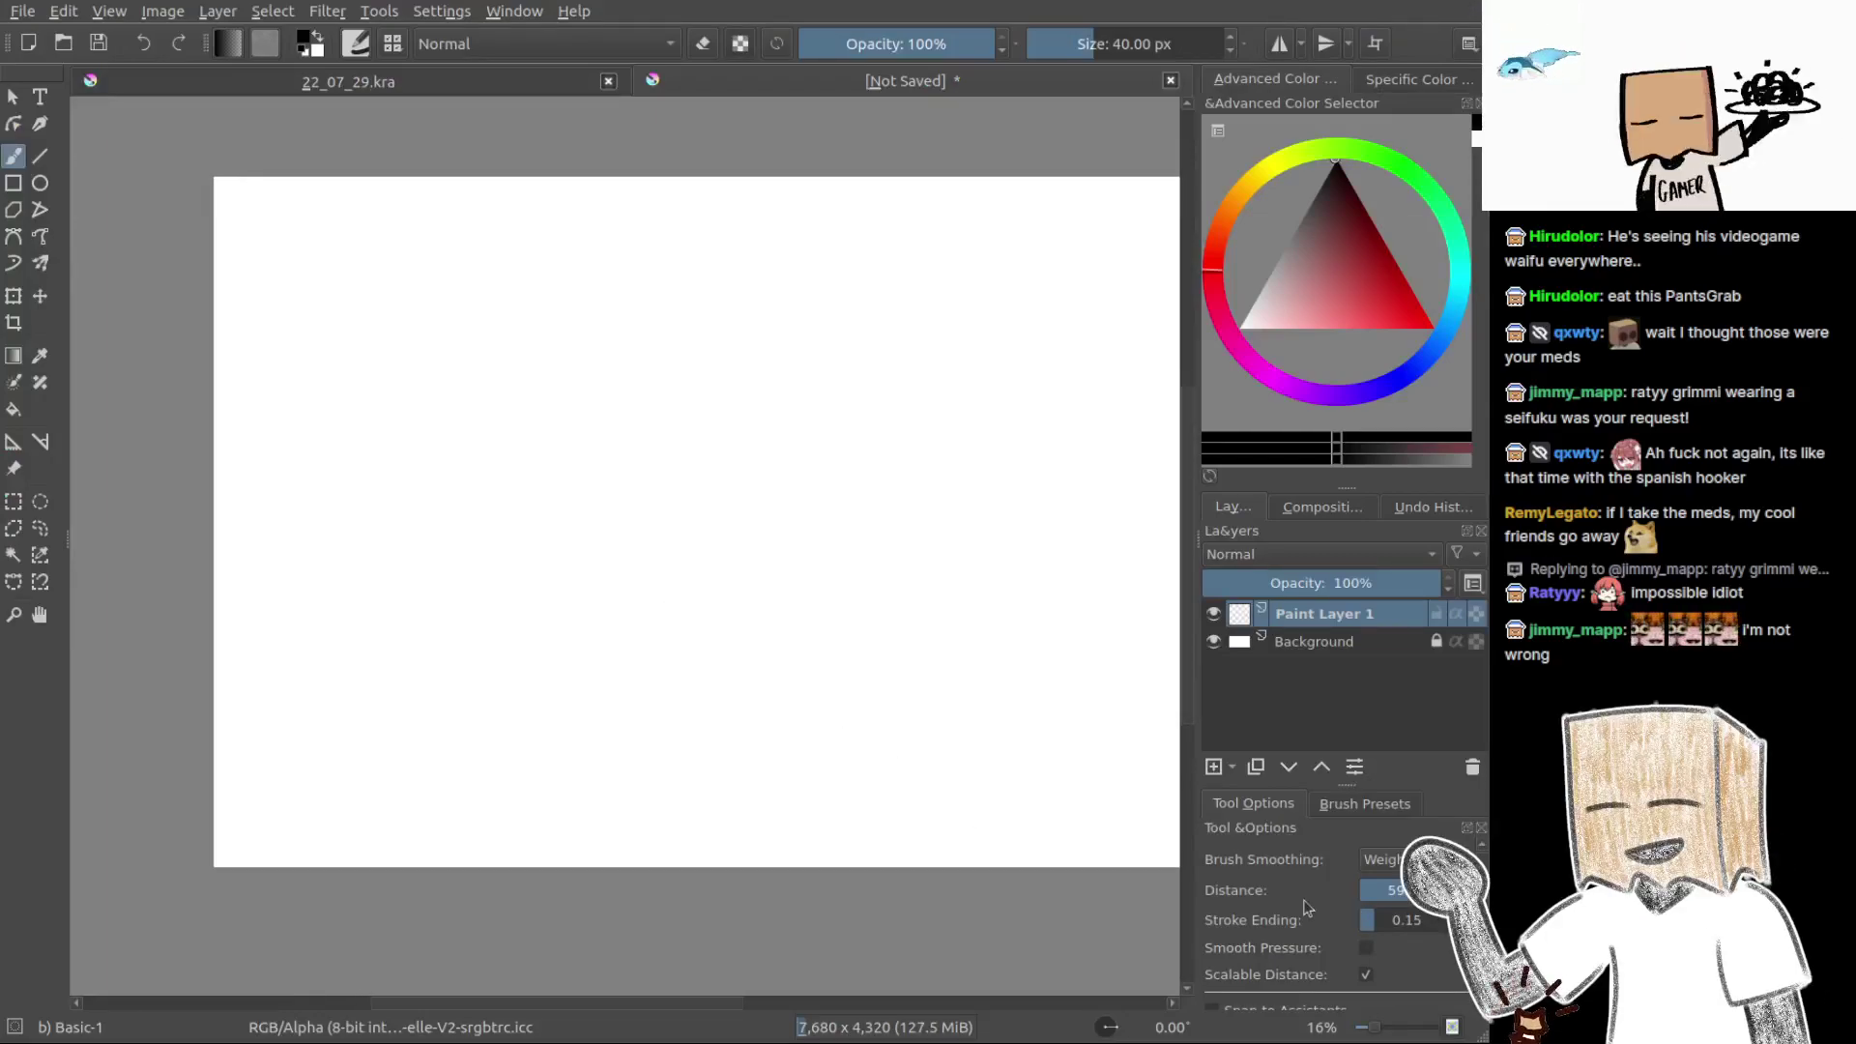
scroll(1247, 870, down, 1)
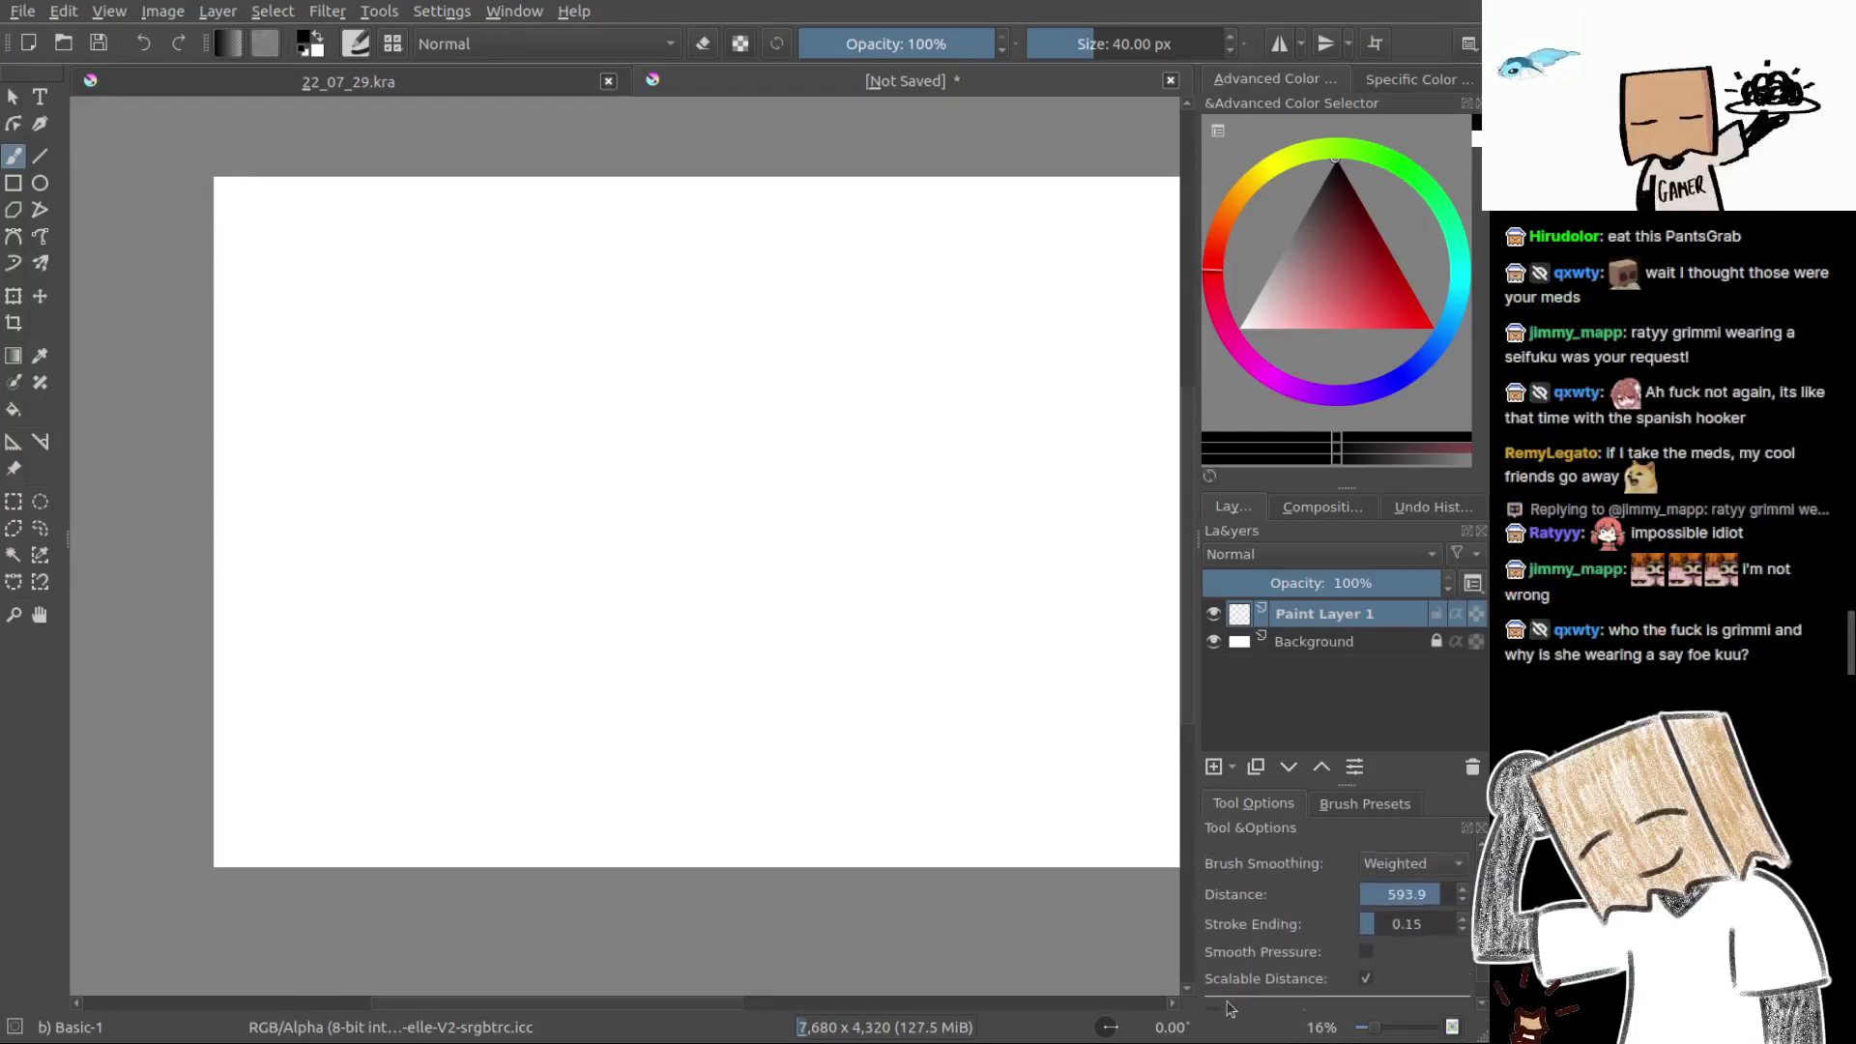
click(1359, 810)
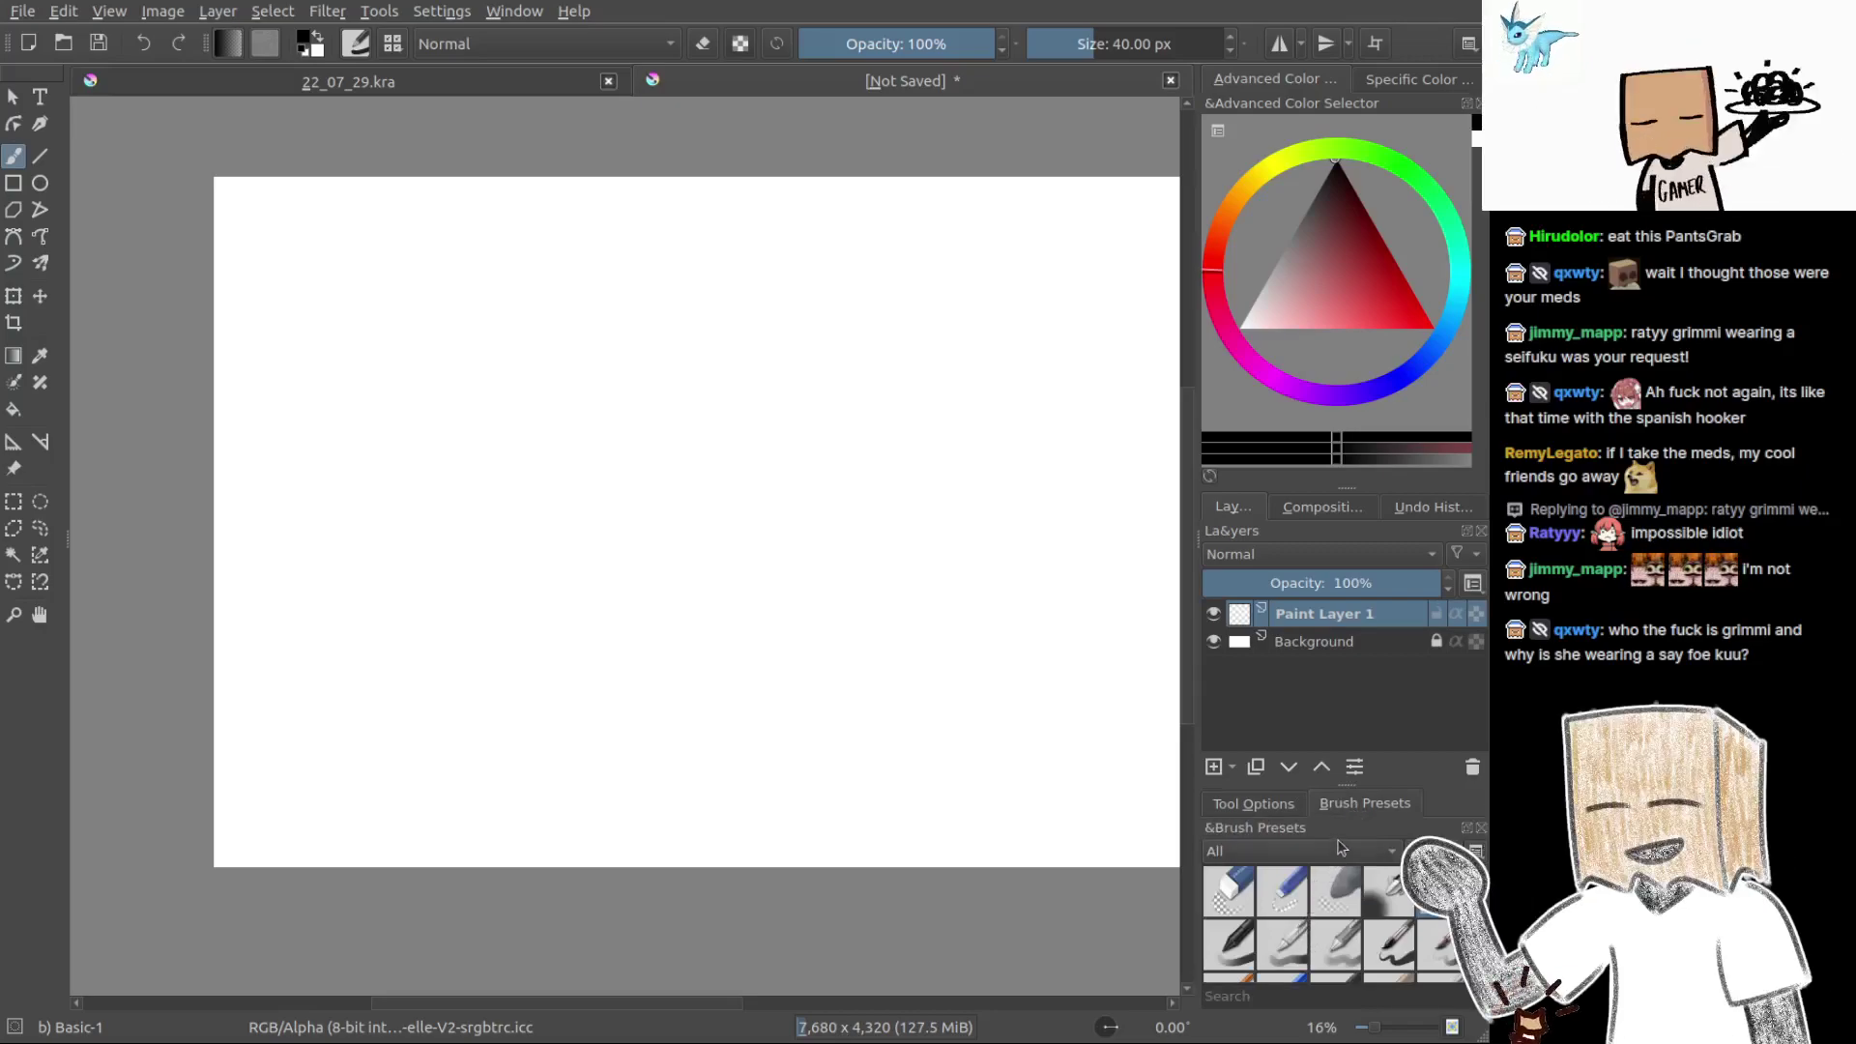
scroll(1324, 923, down, 3)
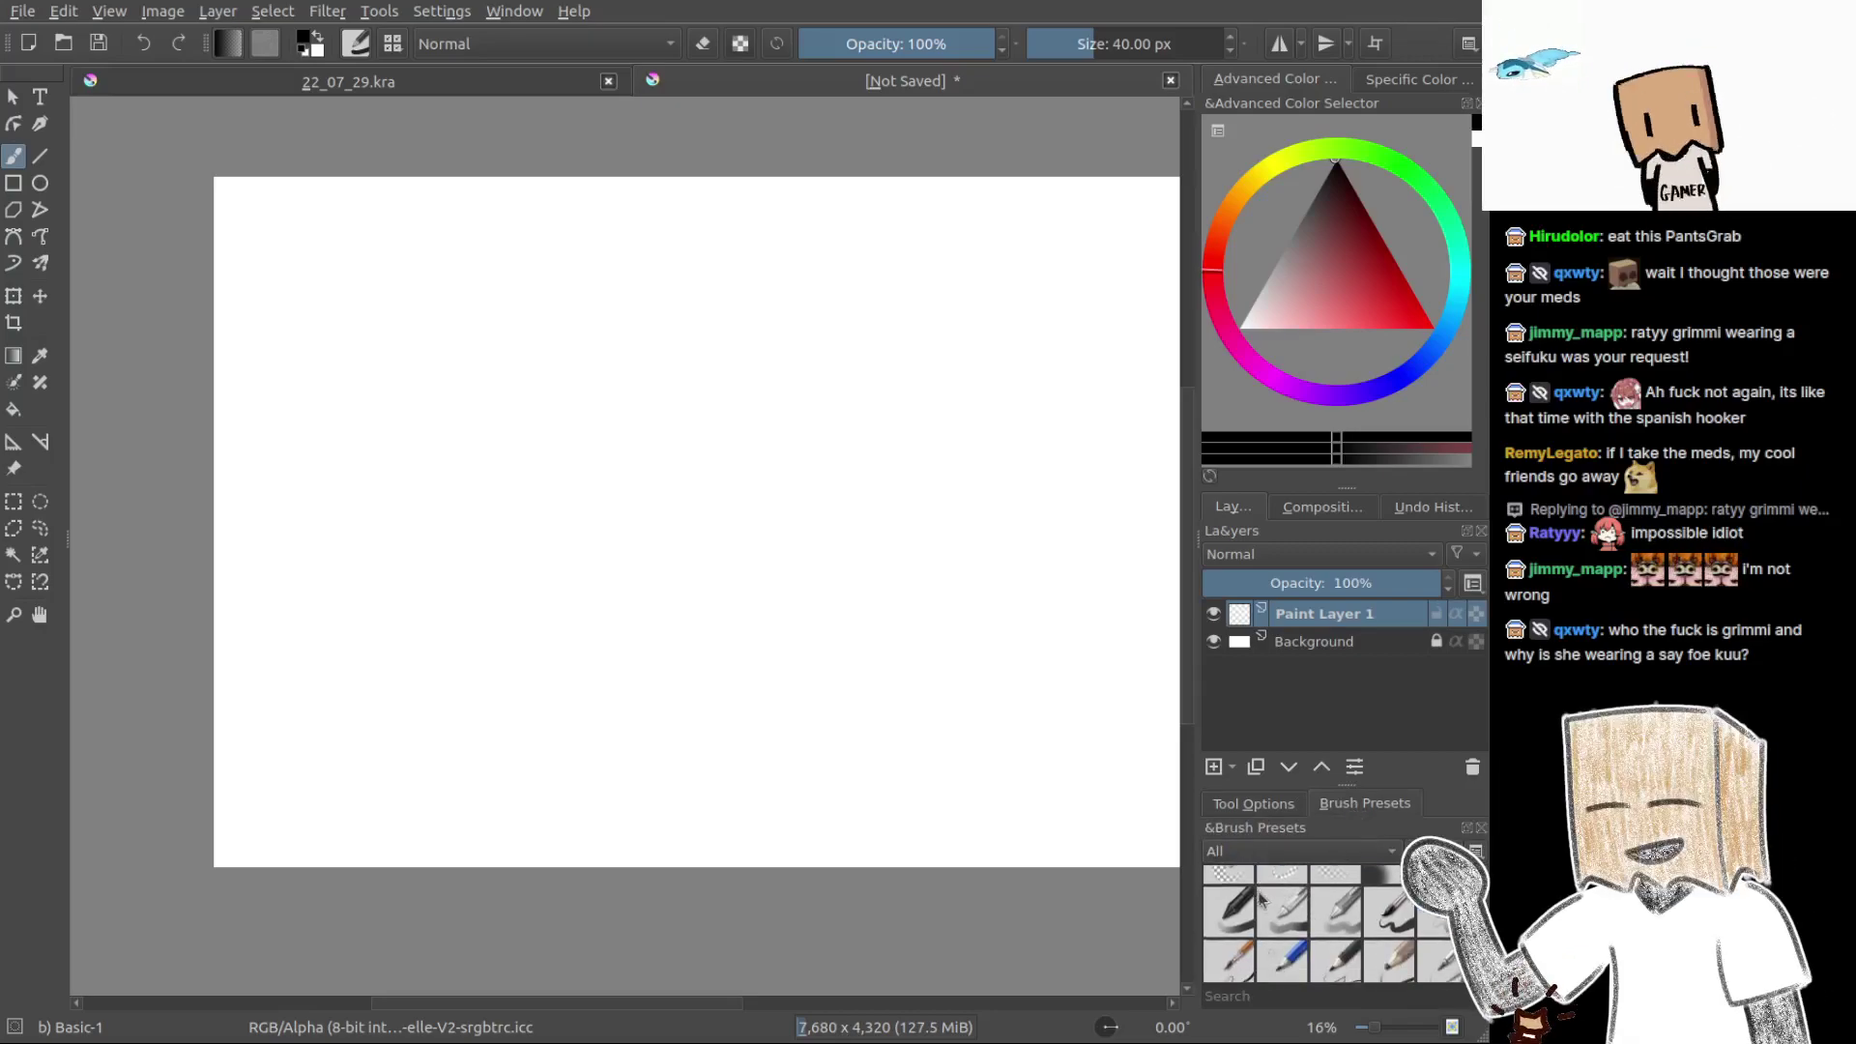
scroll(1288, 976, down, 1)
click(1391, 904)
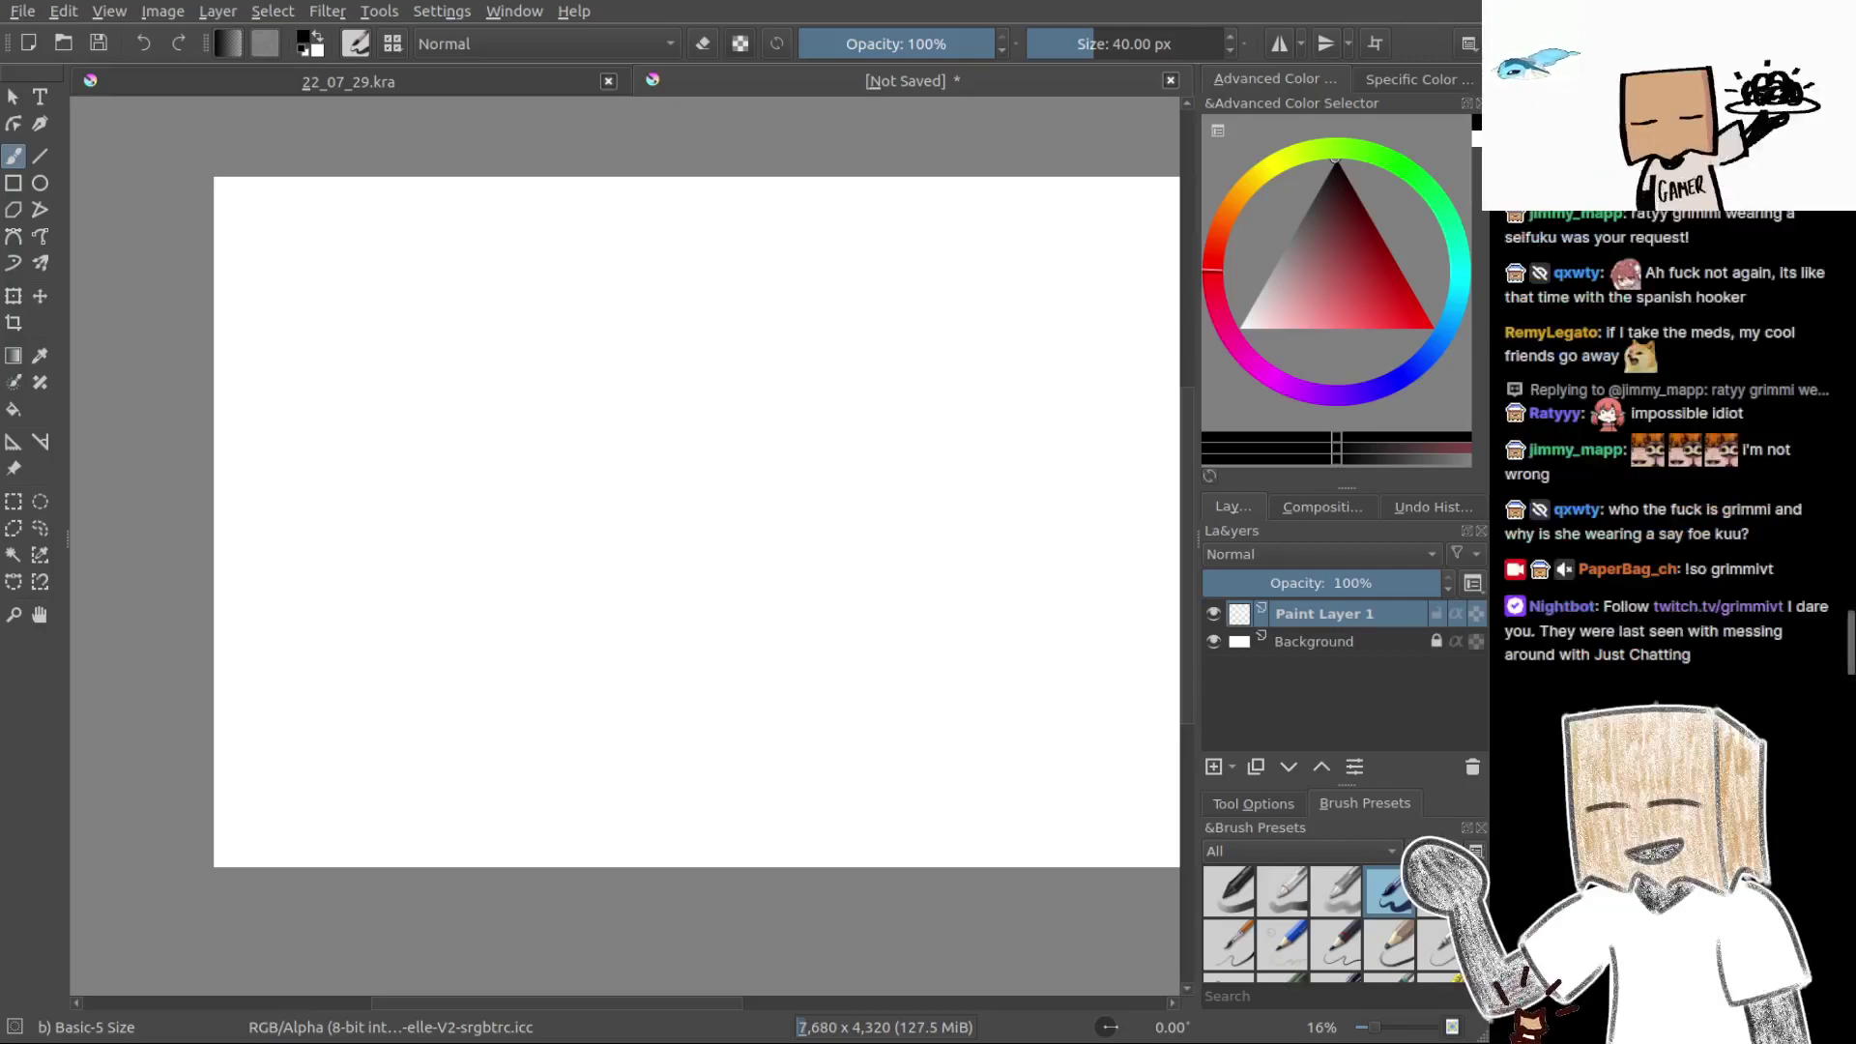
Try near-horizontal test strokes with the Basic-5 Size brush at the page's left edge and undo them
mouse_move(815, 687)
mouse_down()
mouse_move(406, 572)
mouse_move(456, 610)
mouse_move(386, 608)
mouse_move(557, 541)
mouse_up()
key(ctrl+z)
drag(346, 554, 568, 567)
drag(346, 702, 551, 715)
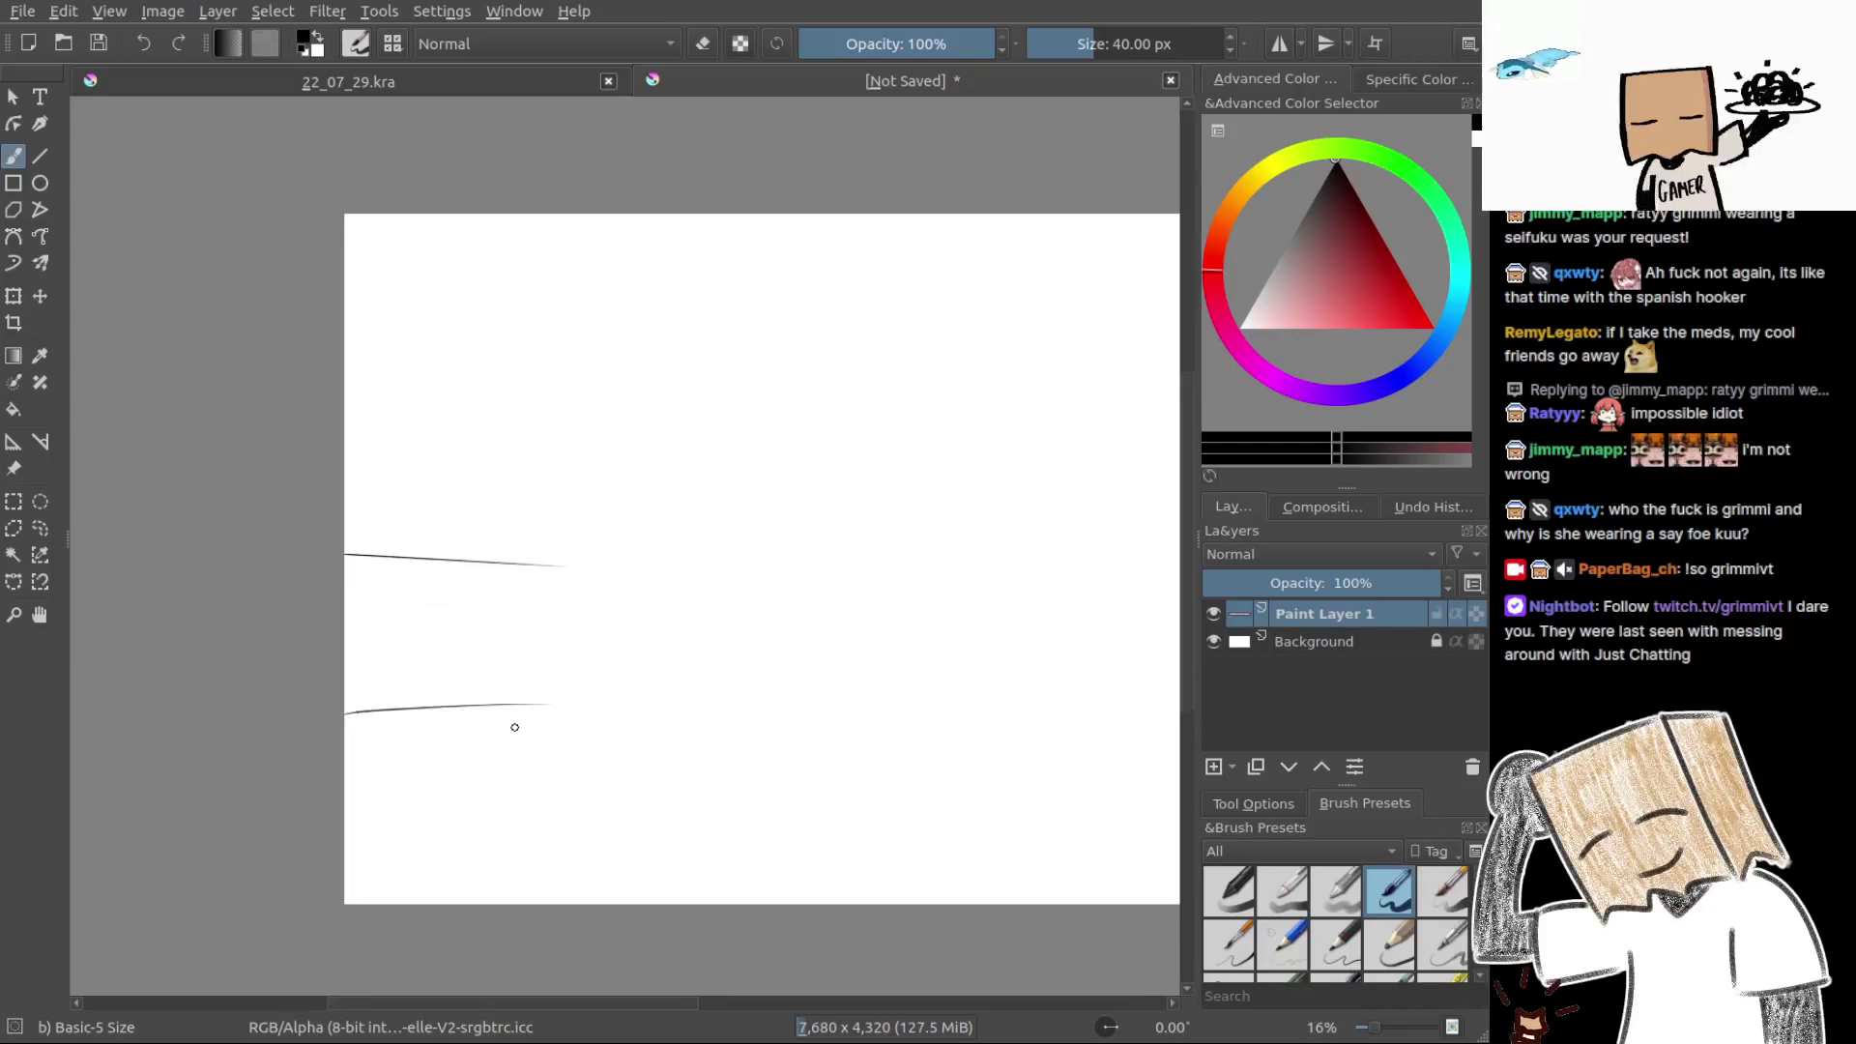
key(Tab)
mouse_move(683, 663)
mouse_down()
mouse_move(663, 490)
mouse_move(537, 522)
mouse_move(522, 410)
mouse_up()
key(ctrl+z)
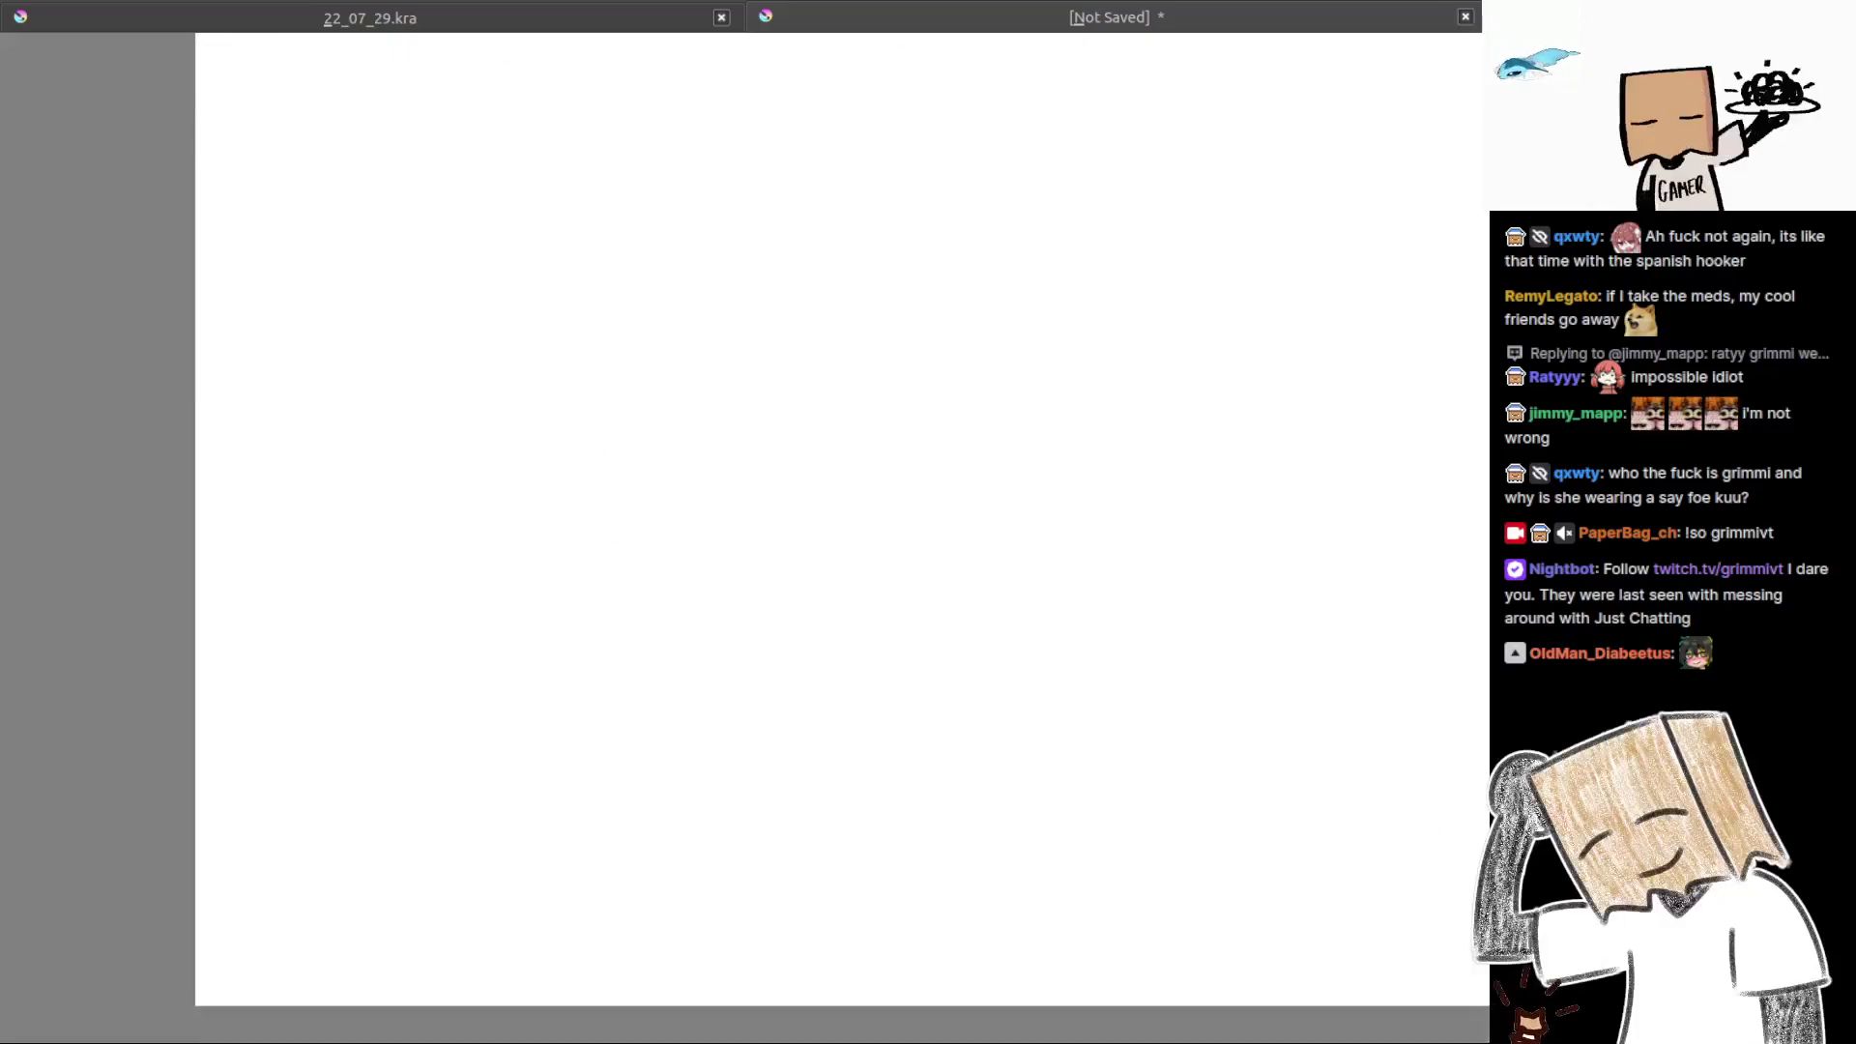